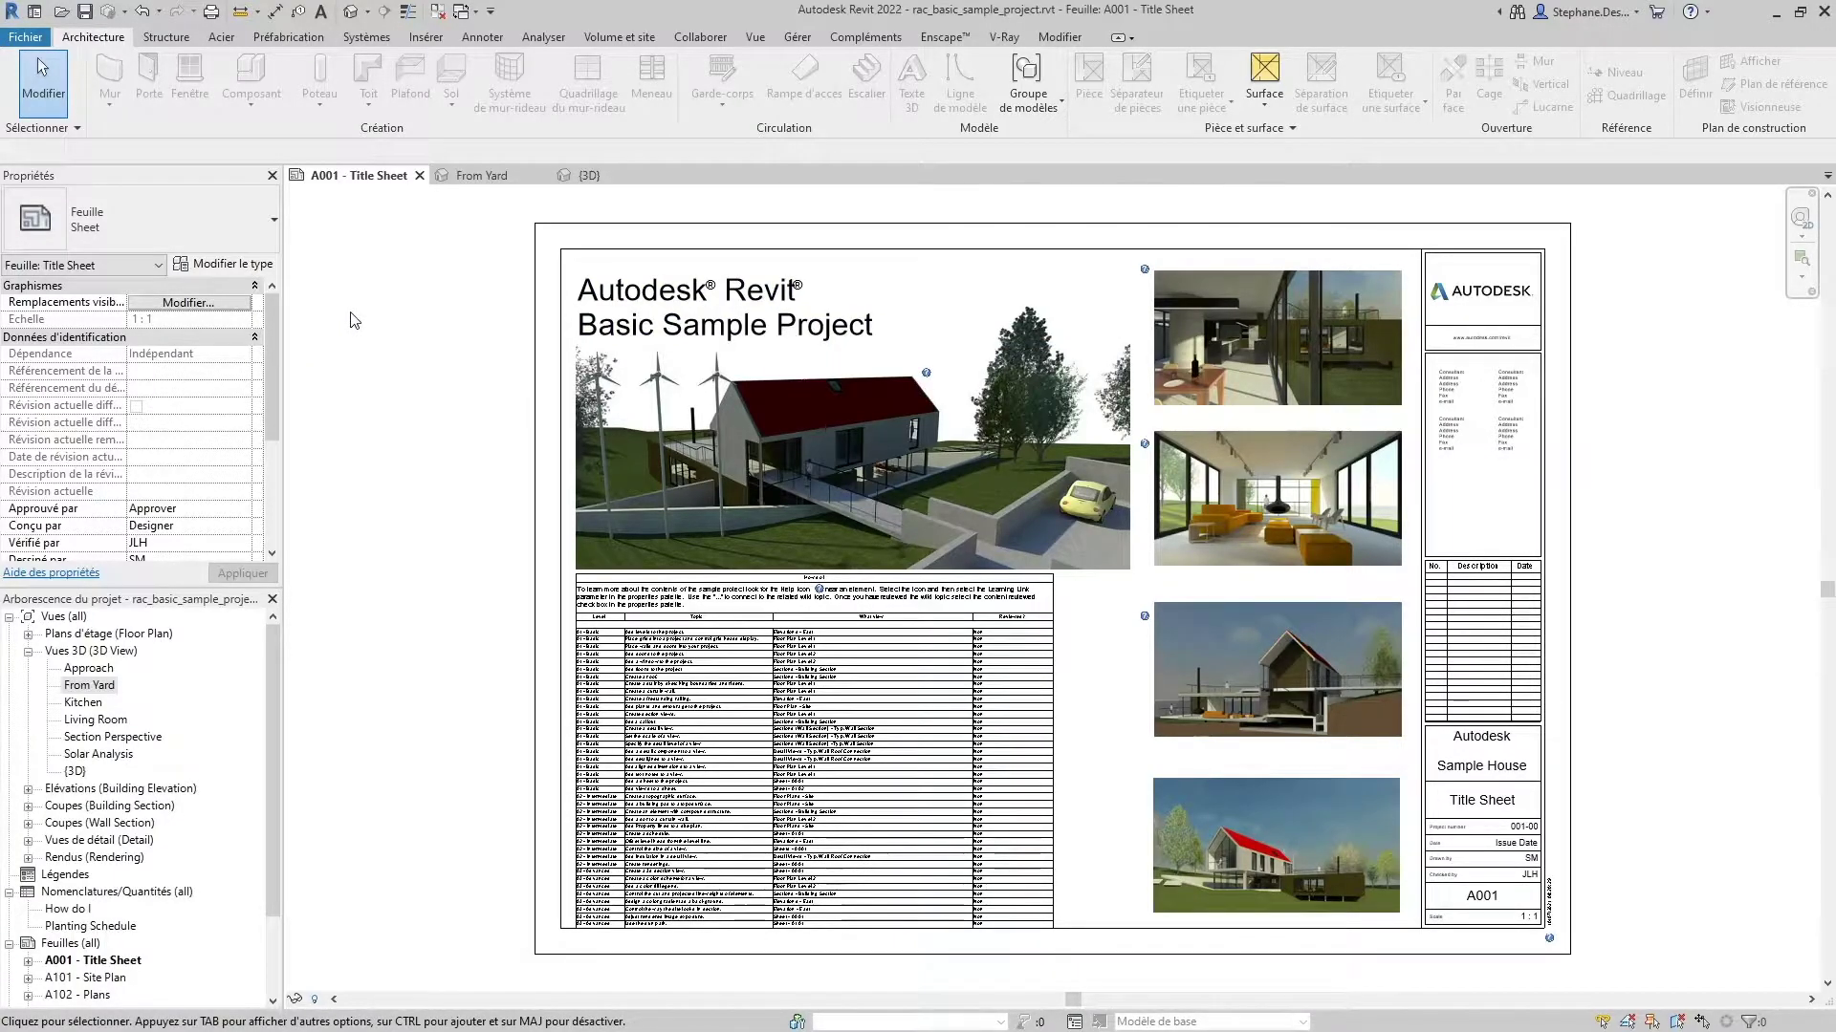
Step: Switch from the A001 Title Sheet to the From Yard 3D view
{"action": "key", "text": "ctrl+Tab"}
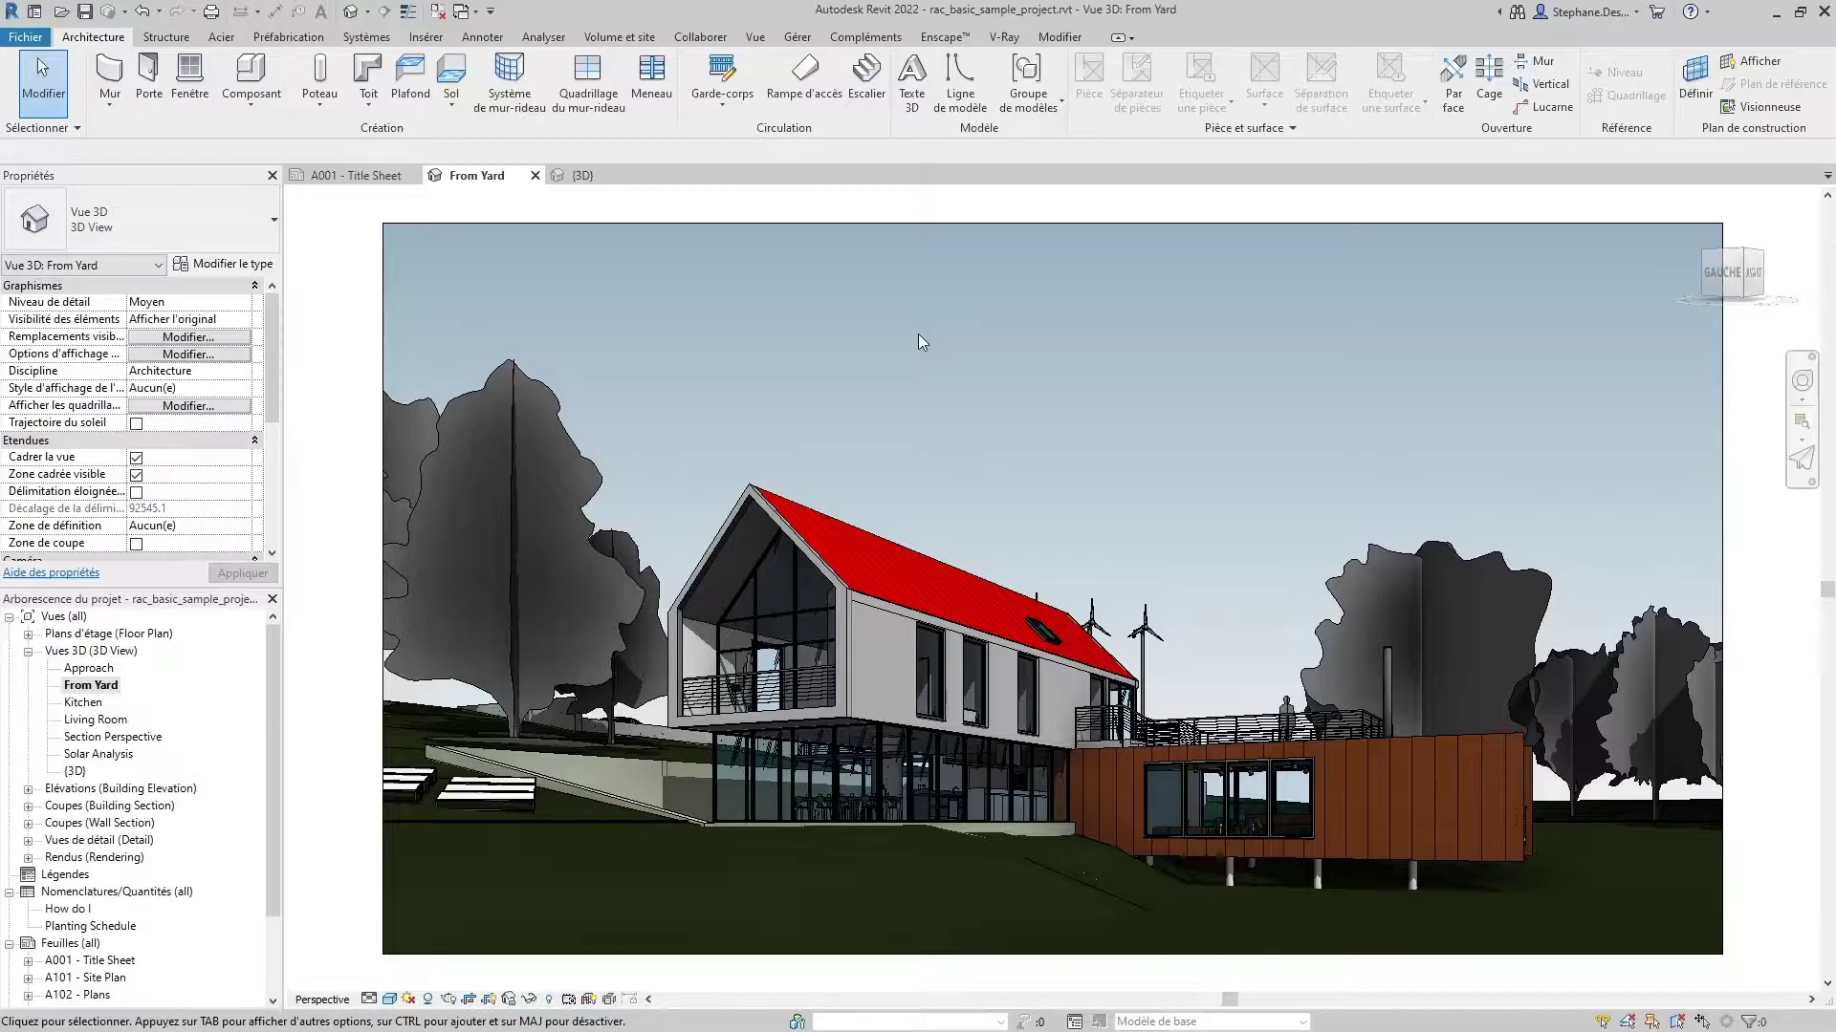
Step: Show the V-Ray ribbon tools for the From Yard view
{"action": "left_click", "coordinate": [1005, 38]}
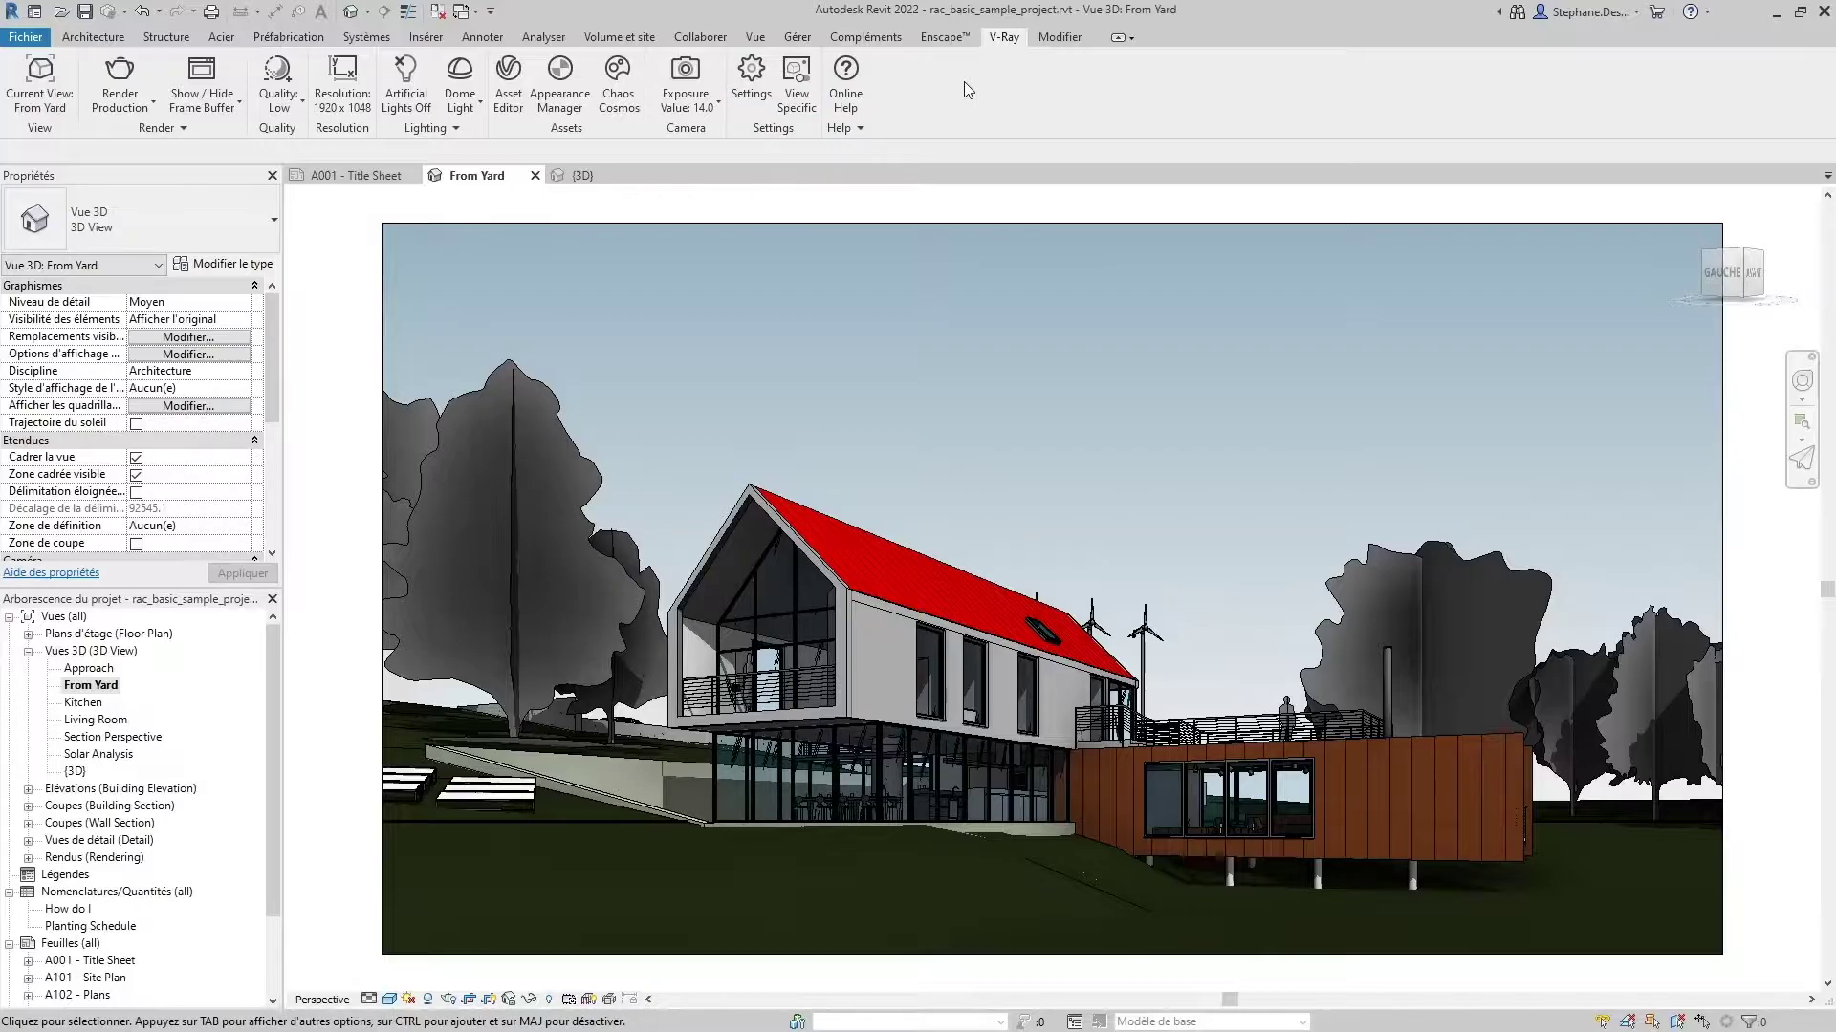
Step: Launch V-Ray Vision from the Render dropdown for a live preview of From Yard
{"action": "left_click", "coordinate": [145, 113]}
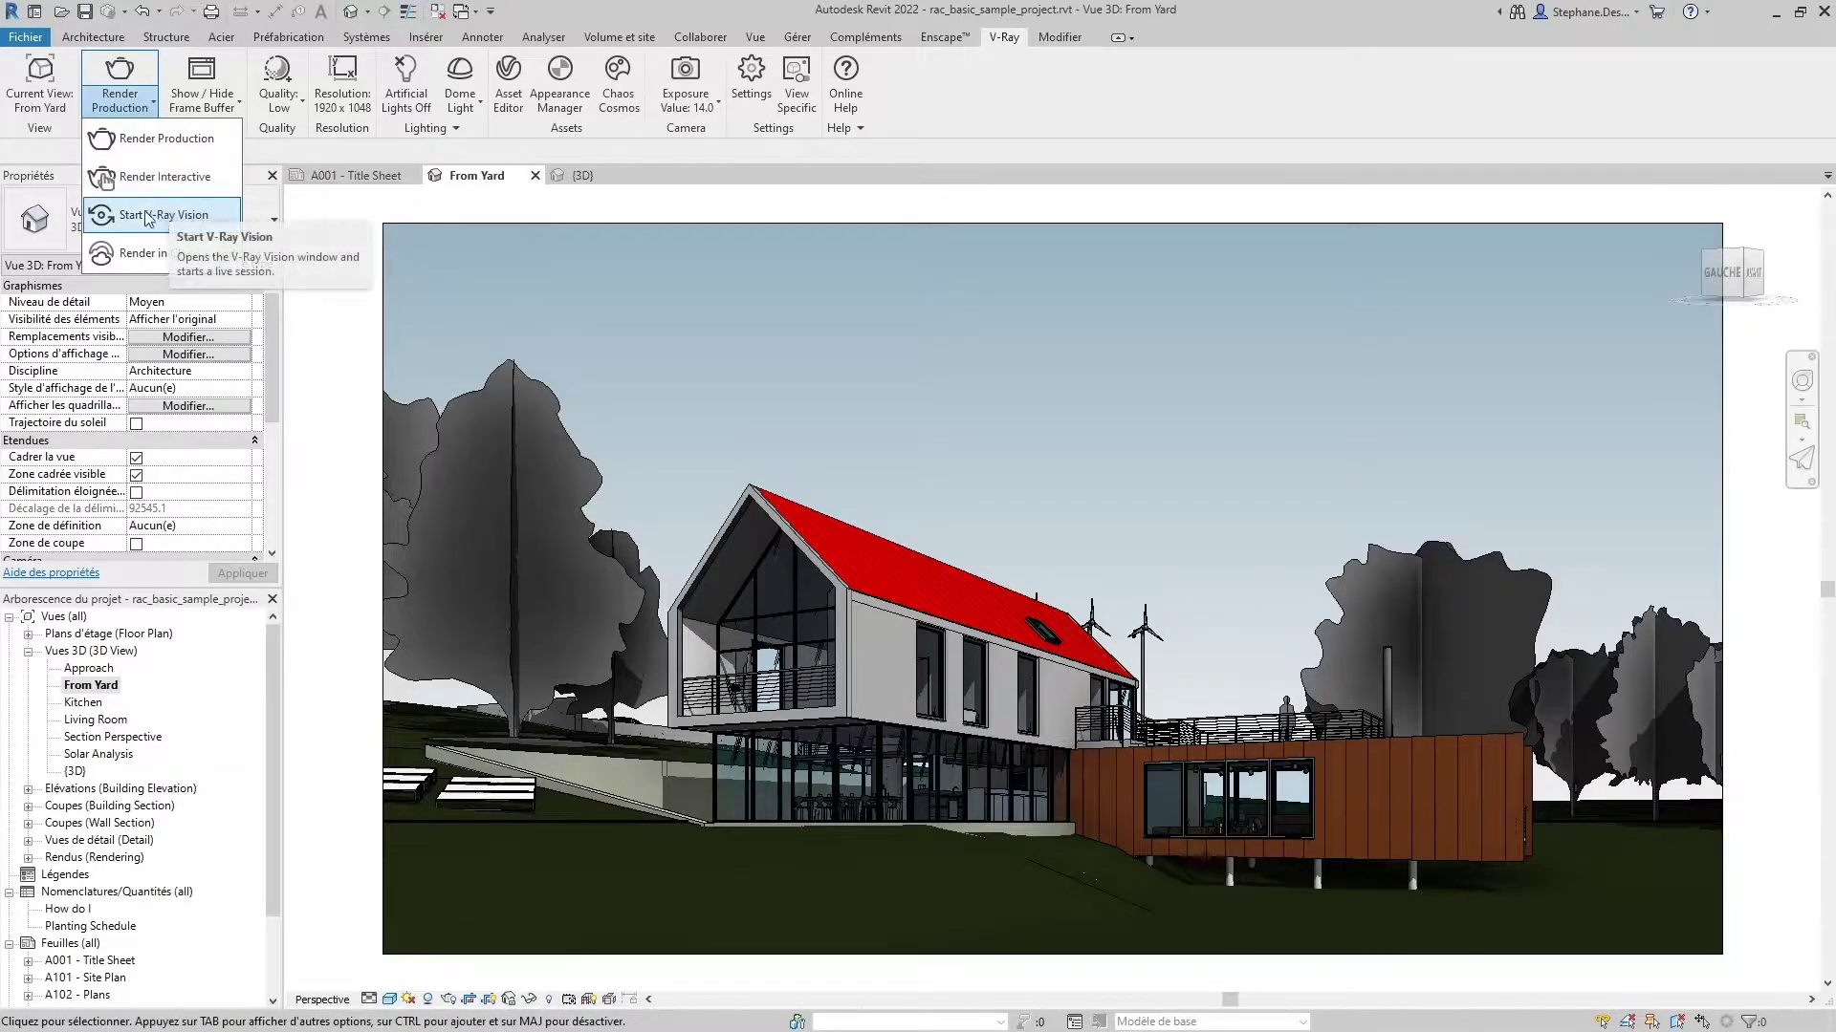
{"action": "left_click", "coordinate": [167, 216]}
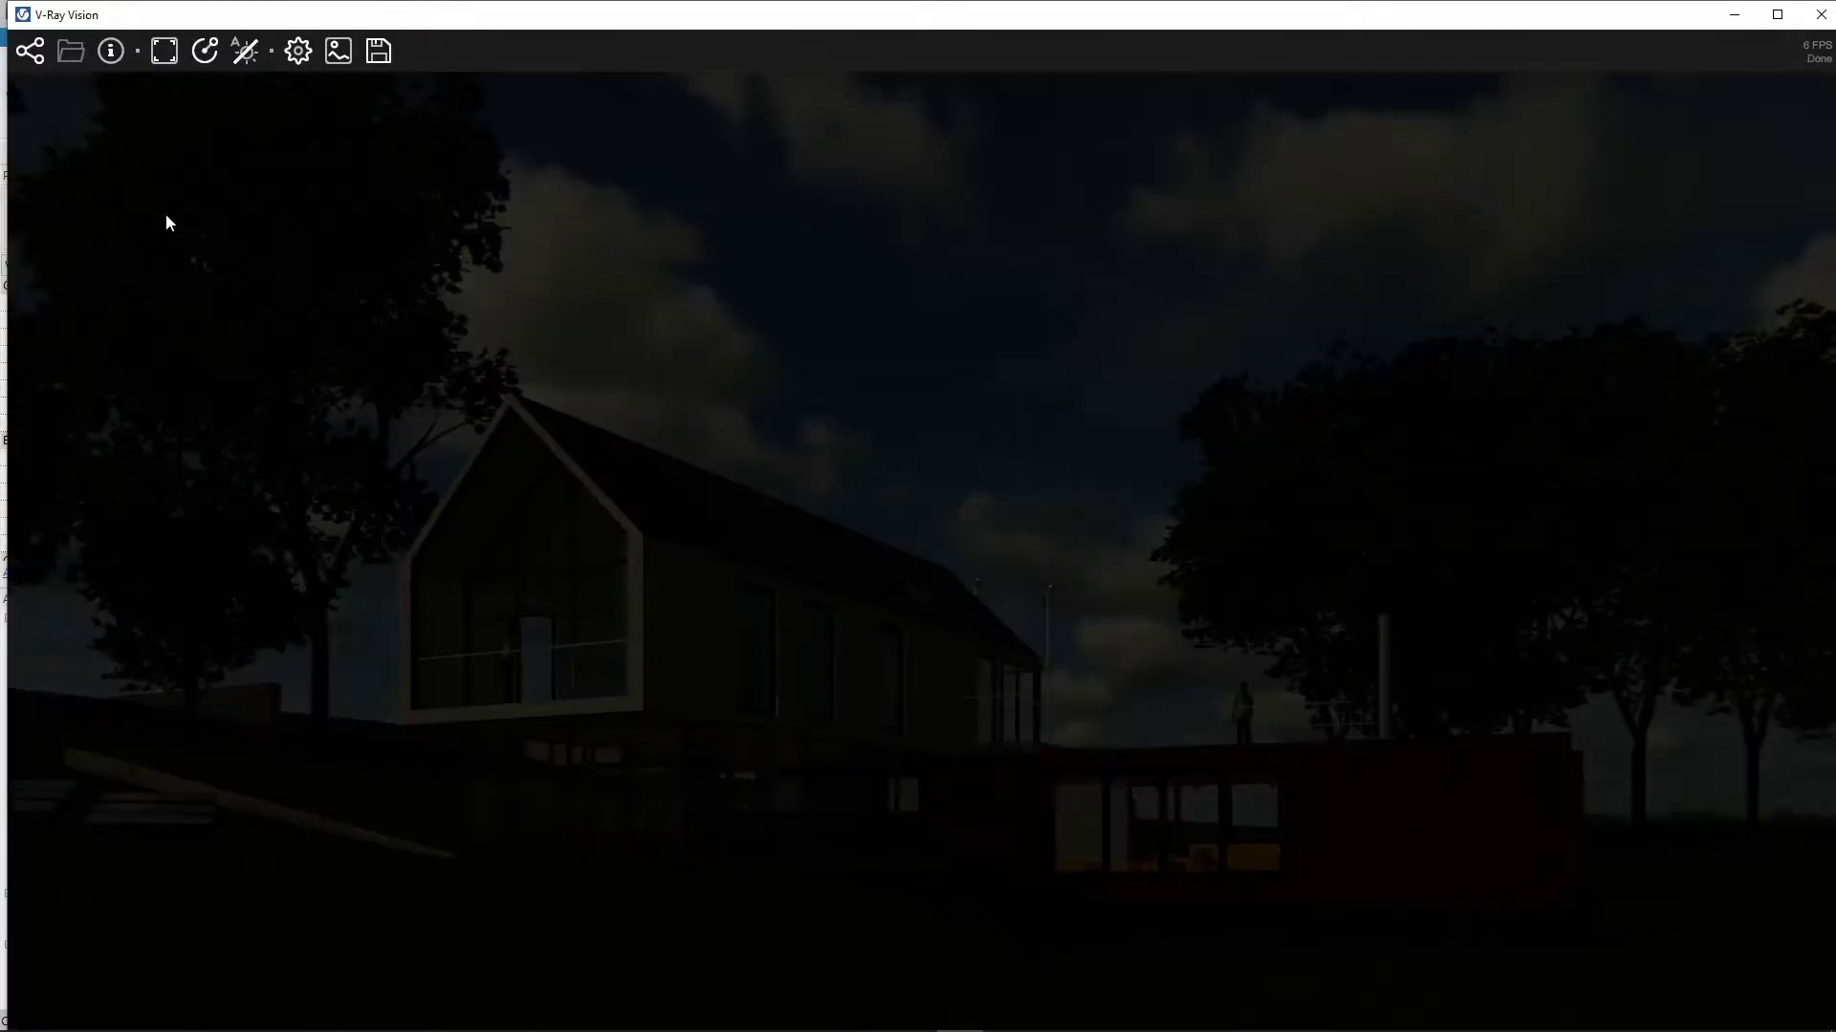
Step: Enable Automatic Exposure for daylight, orbit around the house, then close V-Ray Vision
{"action": "left_click", "coordinate": [245, 54]}
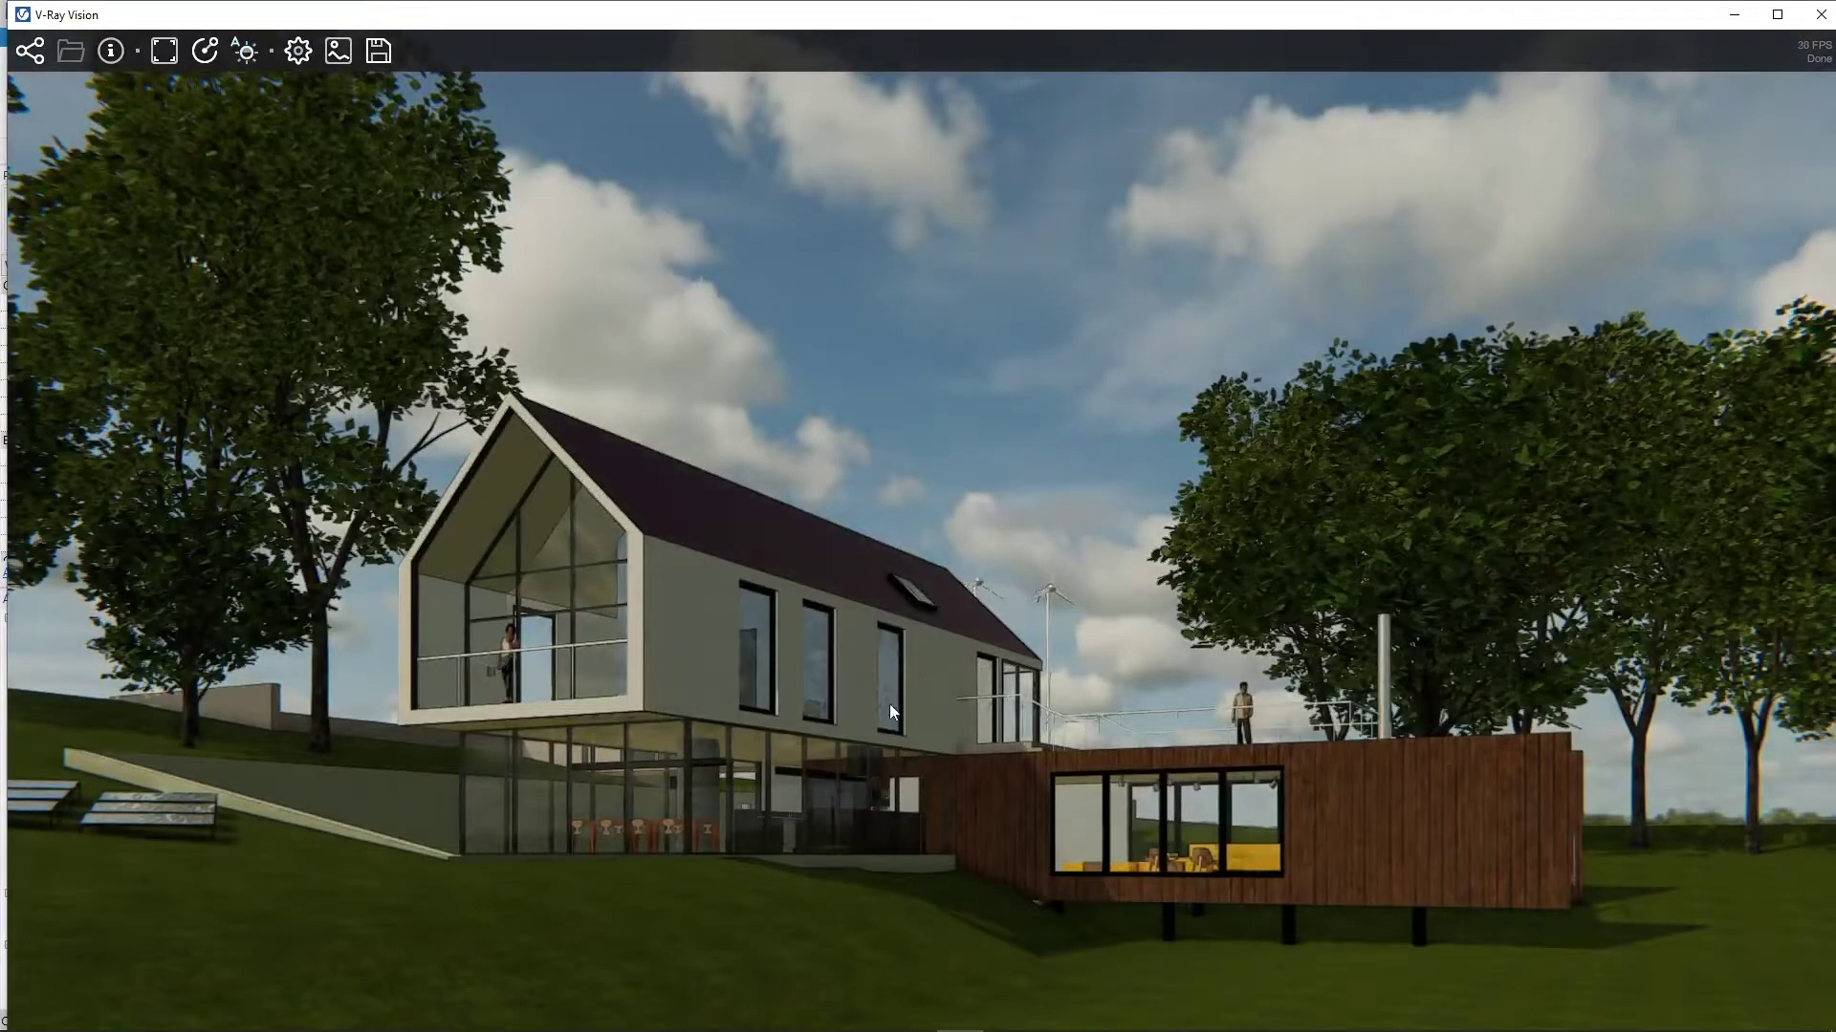
{"action": "mouse_move", "coordinate": [931, 677]}
{"action": "middle_mouse_down"}
{"action": "mouse_move", "coordinate": [816, 704]}
{"action": "mouse_move", "coordinate": [925, 690]}
{"action": "middle_mouse_up"}
{"action": "mouse_move", "coordinate": [702, 646]}
{"action": "middle_mouse_down"}
{"action": "mouse_move", "coordinate": [842, 624]}
{"action": "mouse_move", "coordinate": [916, 660]}
{"action": "mouse_move", "coordinate": [980, 629]}
{"action": "mouse_move", "coordinate": [876, 637]}
{"action": "mouse_move", "coordinate": [780, 761]}
{"action": "mouse_move", "coordinate": [838, 778]}
{"action": "mouse_move", "coordinate": [978, 744]}
{"action": "mouse_move", "coordinate": [749, 456]}
{"action": "mouse_move", "coordinate": [846, 669]}
{"action": "mouse_move", "coordinate": [964, 675]}
{"action": "mouse_move", "coordinate": [853, 673]}
{"action": "mouse_move", "coordinate": [831, 656]}
{"action": "mouse_move", "coordinate": [925, 650]}
{"action": "mouse_move", "coordinate": [1045, 740]}
{"action": "mouse_move", "coordinate": [1179, 737]}
{"action": "mouse_move", "coordinate": [1023, 734]}
{"action": "mouse_move", "coordinate": [986, 691]}
{"action": "mouse_move", "coordinate": [1092, 755]}
{"action": "mouse_move", "coordinate": [996, 664]}
{"action": "mouse_move", "coordinate": [1103, 763]}
{"action": "mouse_move", "coordinate": [1125, 713]}
{"action": "mouse_move", "coordinate": [1170, 691]}
{"action": "mouse_move", "coordinate": [1151, 709]}
{"action": "mouse_move", "coordinate": [1059, 708]}
{"action": "middle_mouse_up"}
{"action": "scroll", "coordinate": [984, 691], "scroll_direction": "down", "scroll_amount": 5}
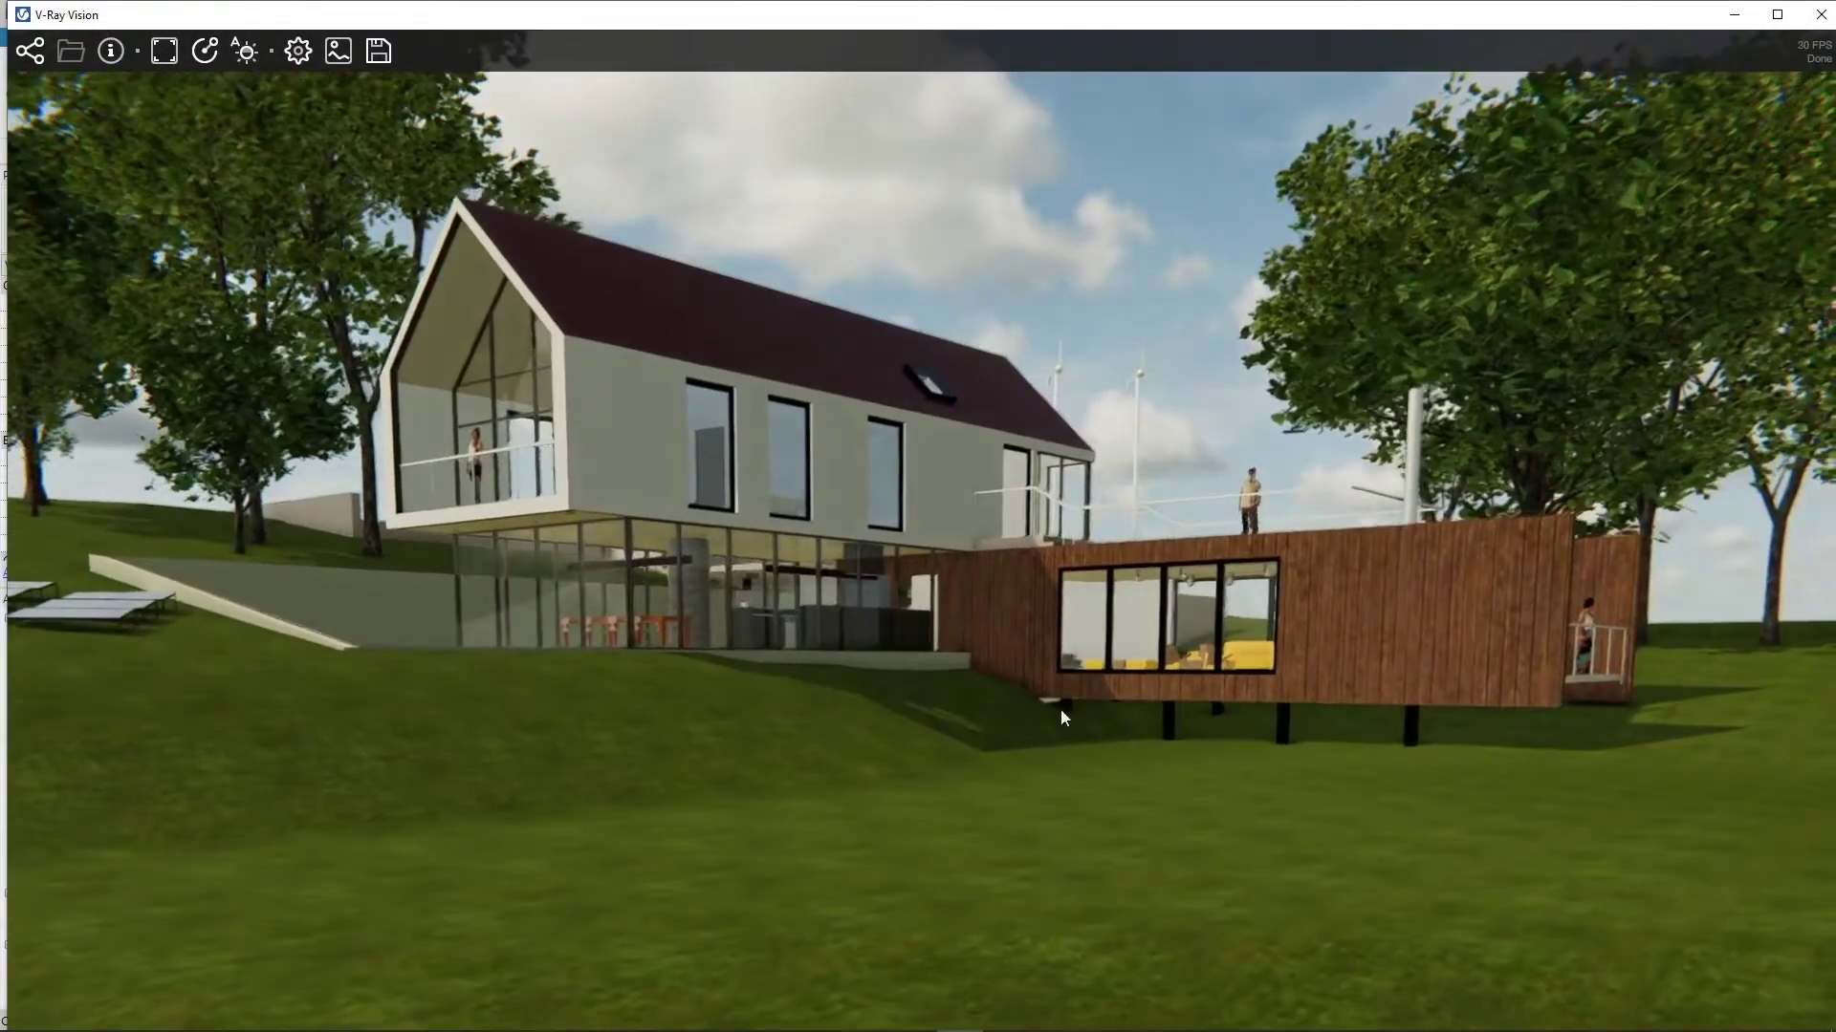
{"action": "left_click", "coordinate": [1820, 14]}
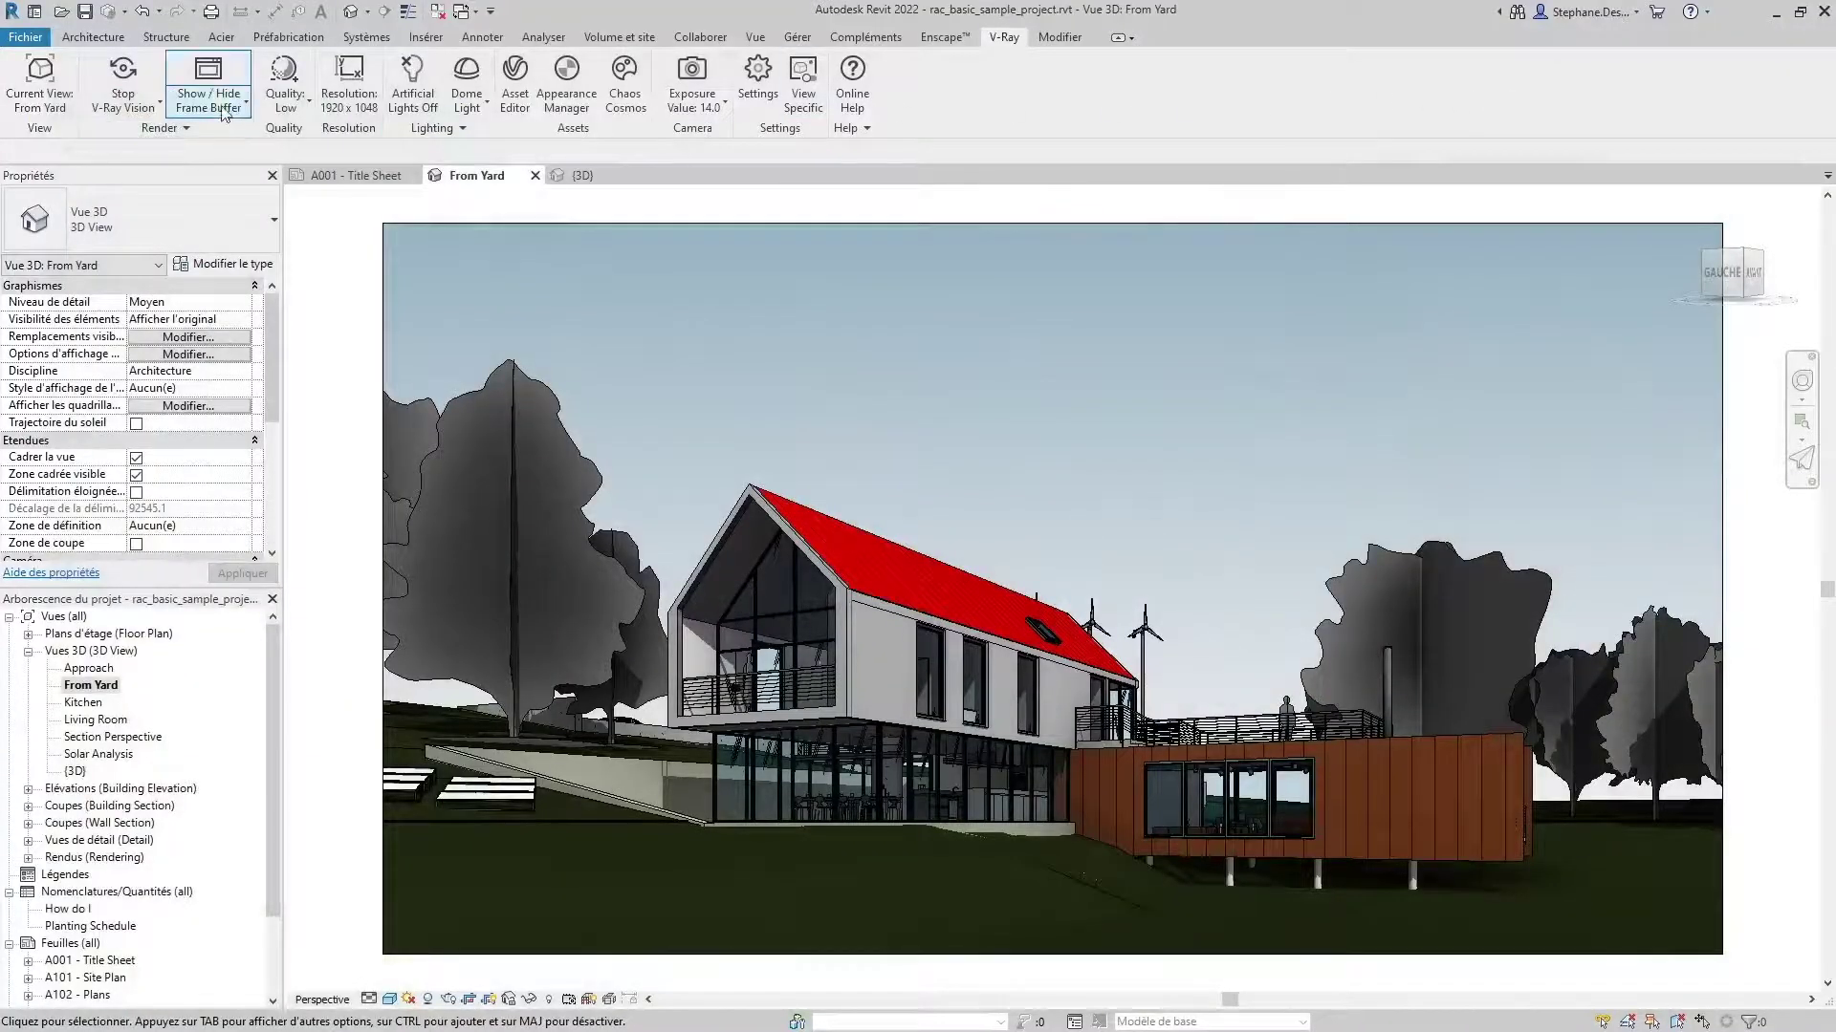
Step: Toggle the Frame Buffer, check the Render list, then show the Low-to-High+ quality presets
{"action": "left_click", "coordinate": [209, 82]}
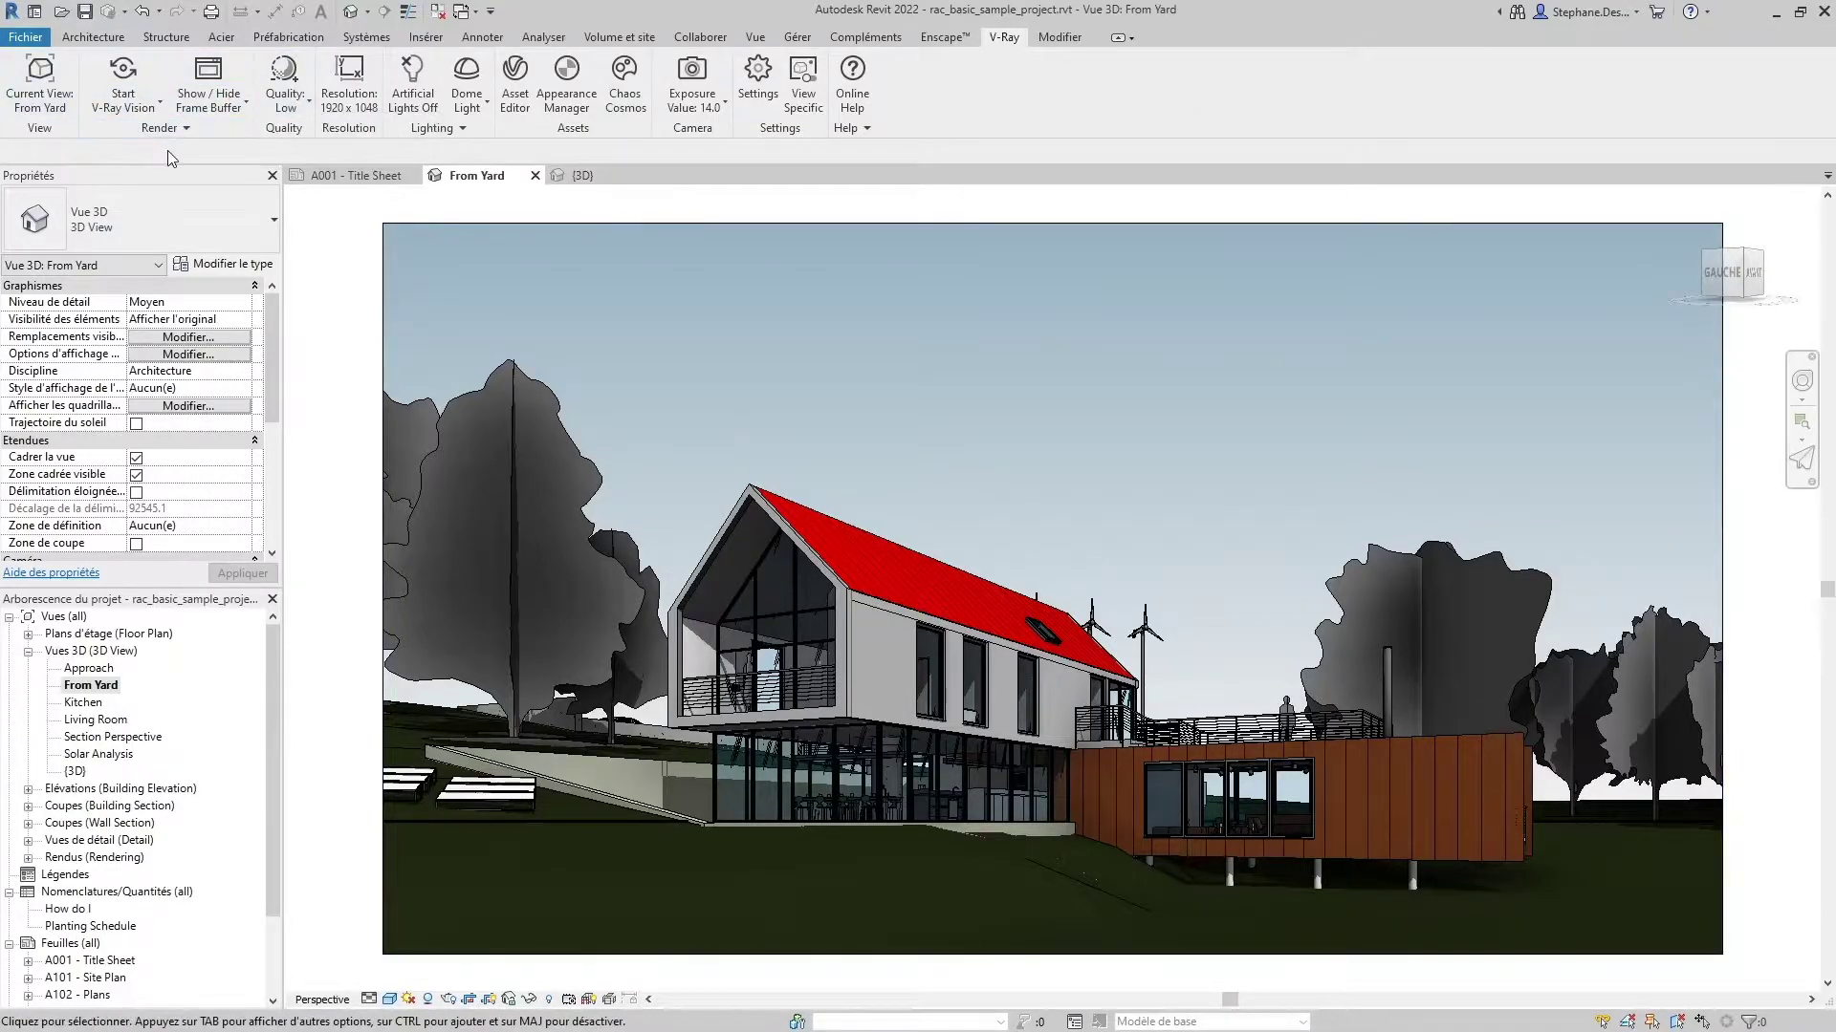
{"action": "left_click", "coordinate": [154, 113]}
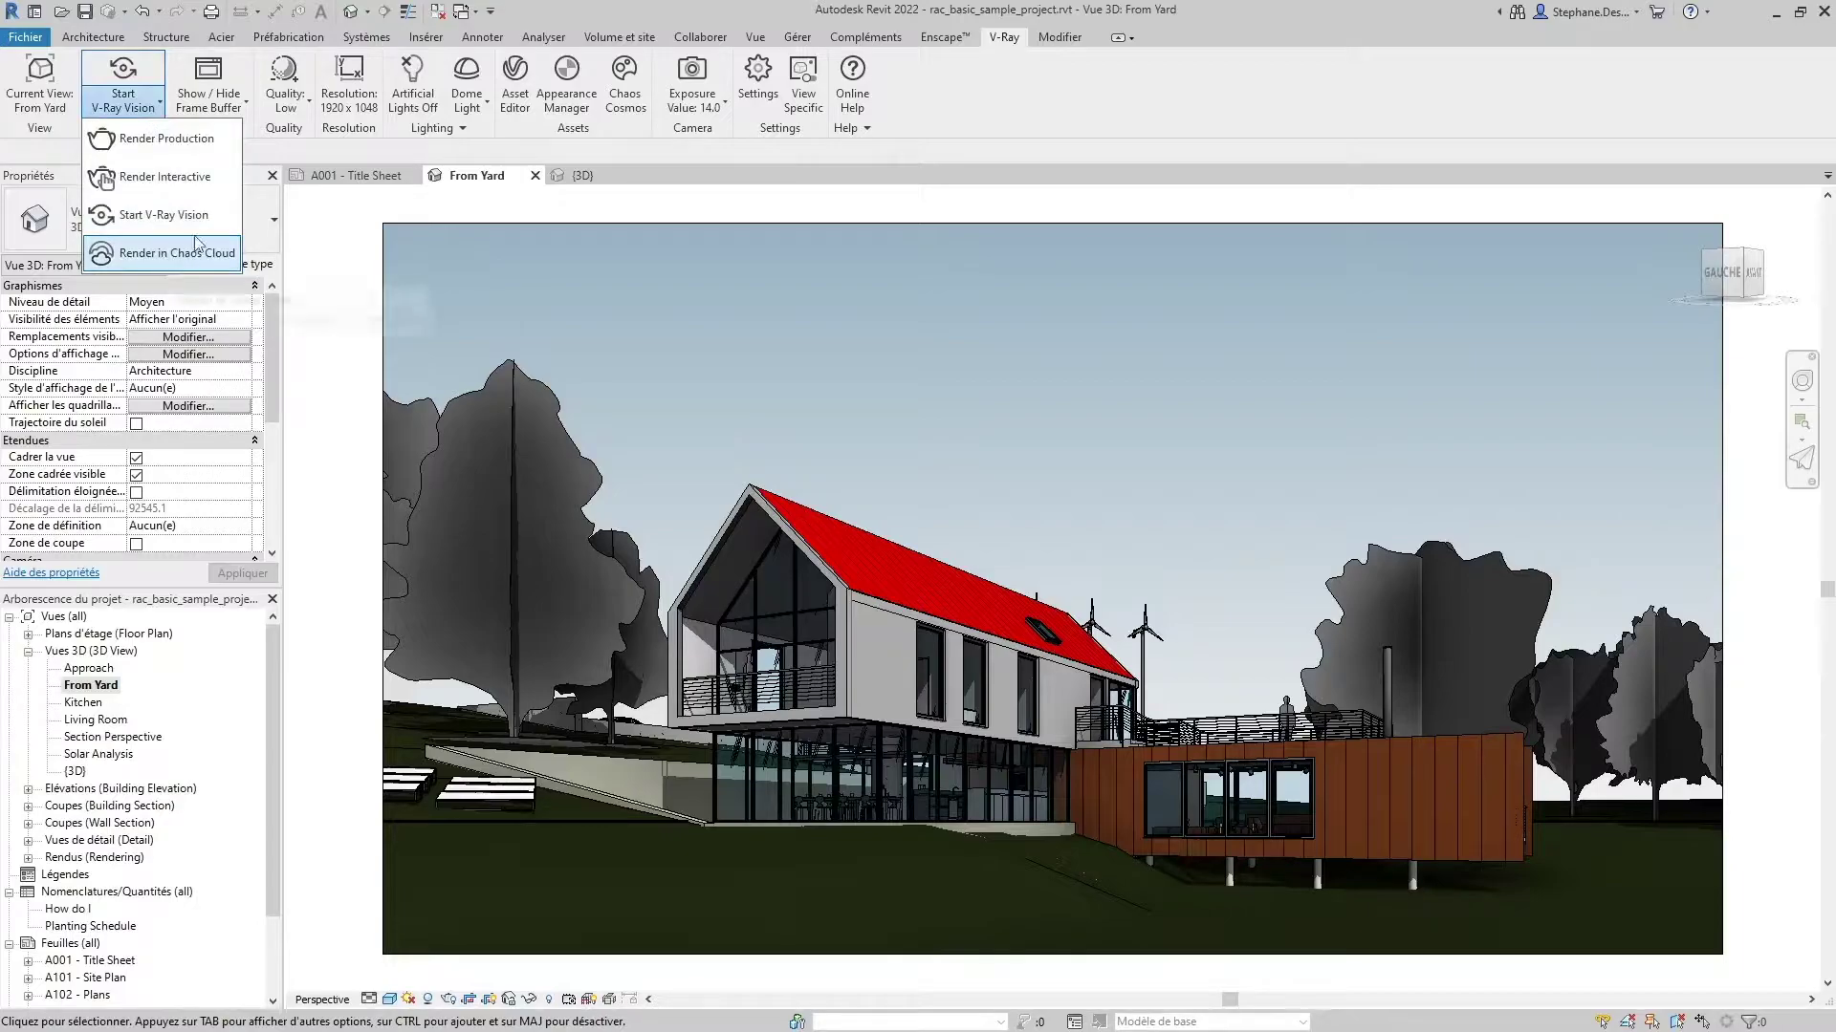
{"action": "left_click", "coordinate": [972, 93]}
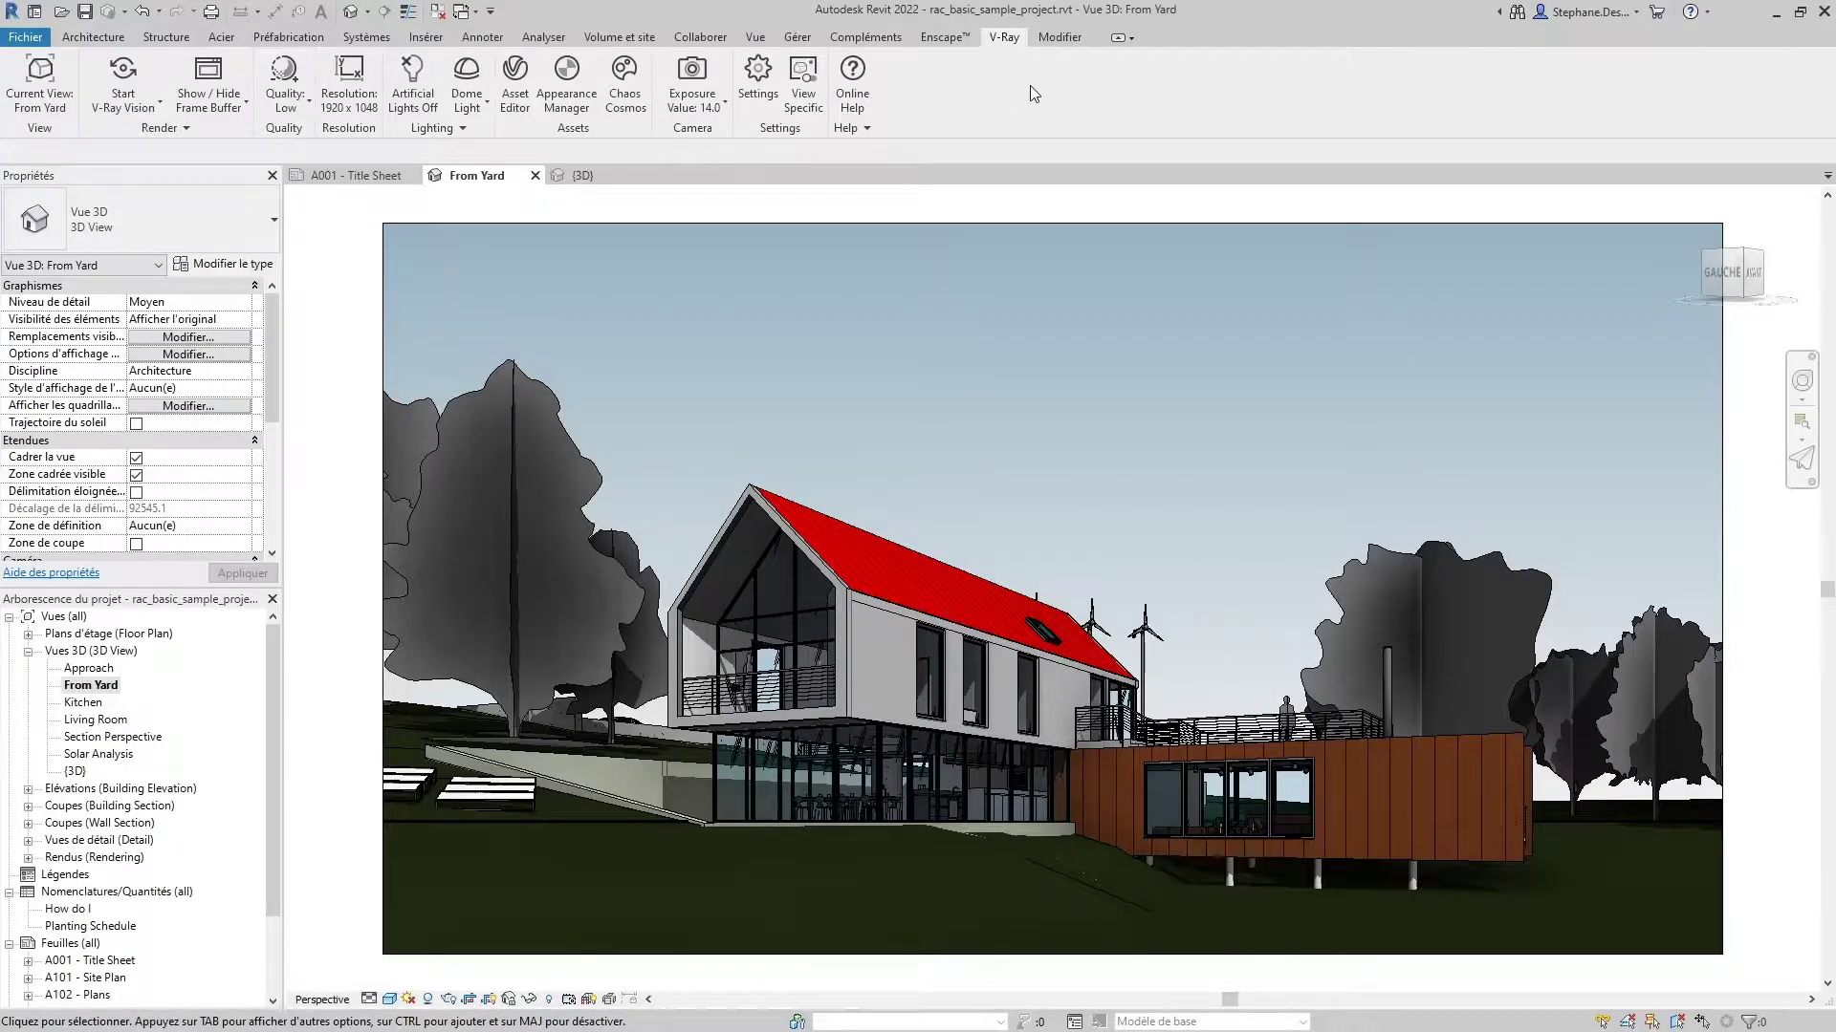
{"action": "left_click", "coordinate": [284, 86]}
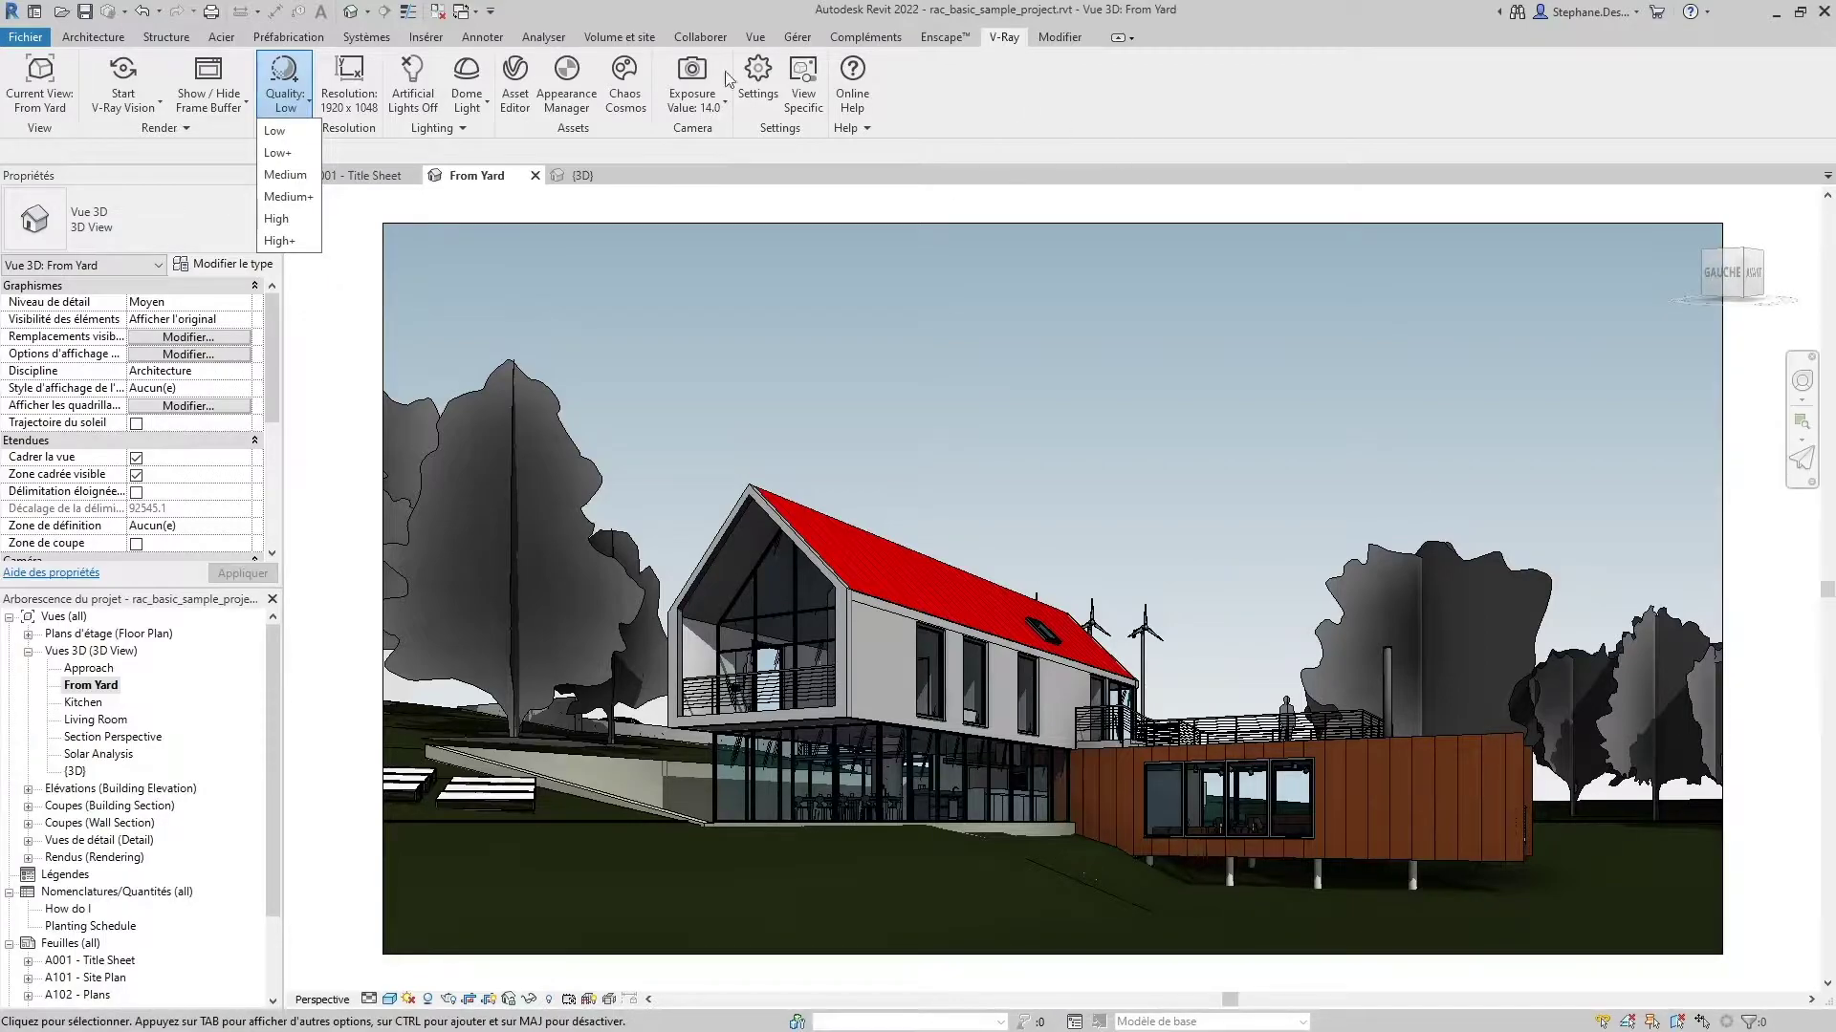
Step: Confirm the render resolution stays 1920 x 1048 at 150 DPI
{"action": "left_click", "coordinate": [341, 83]}
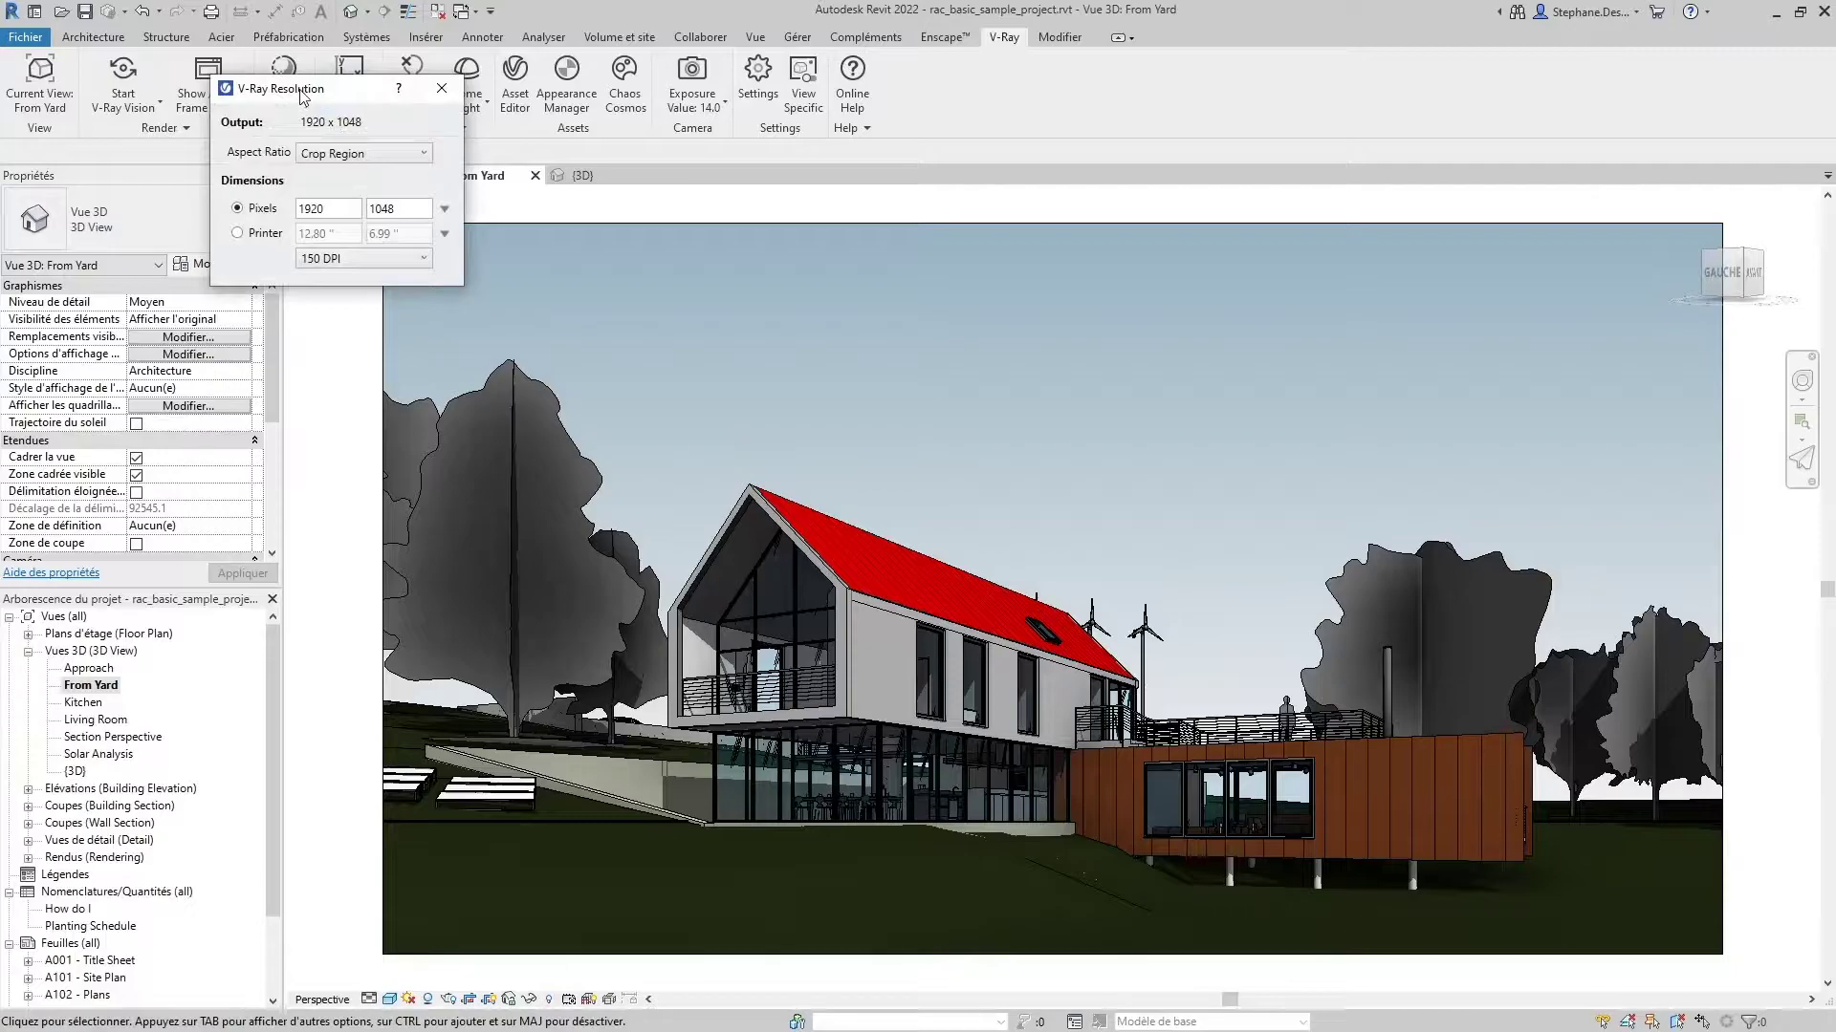
{"action": "mouse_move", "coordinate": [364, 134]}
{"action": "left_mouse_down"}
{"action": "mouse_move", "coordinate": [159, 138]}
{"action": "mouse_move", "coordinate": [173, 224]}
{"action": "left_mouse_up"}
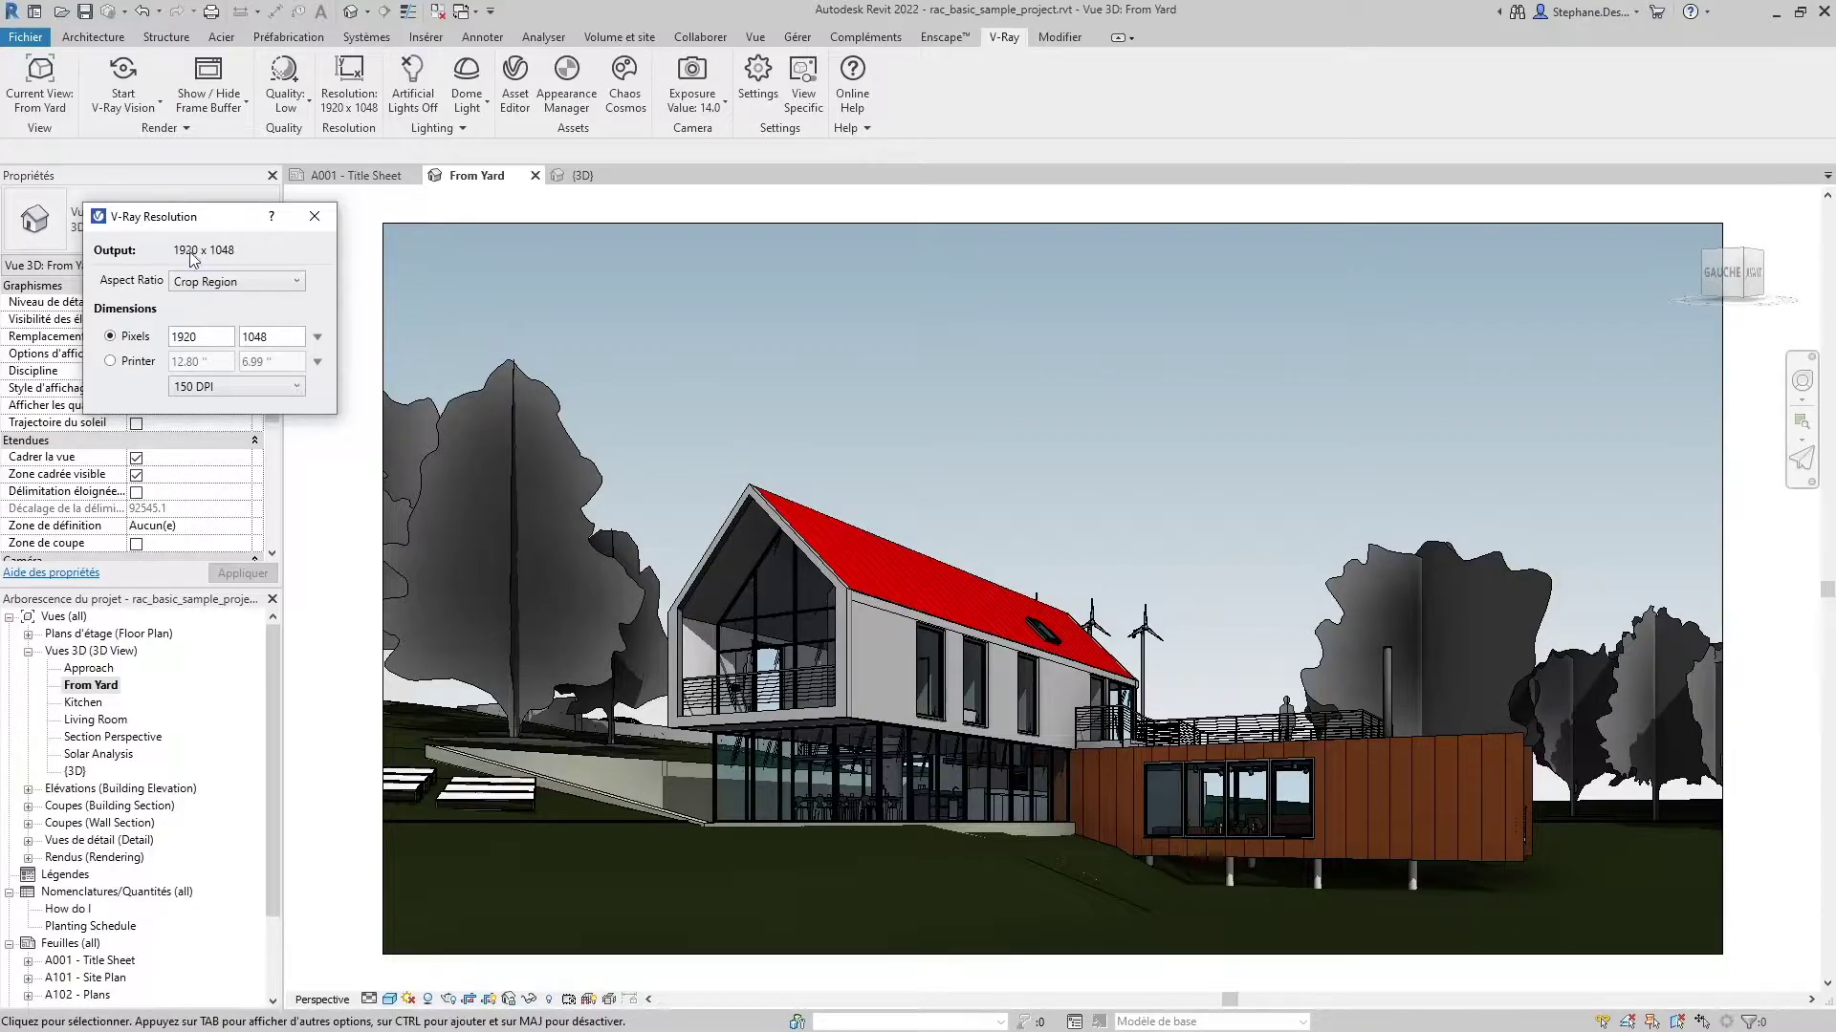
{"action": "left_click_drag", "start_coordinate": [201, 337], "coordinate": [141, 341]}
{"action": "left_click", "coordinate": [269, 400]}
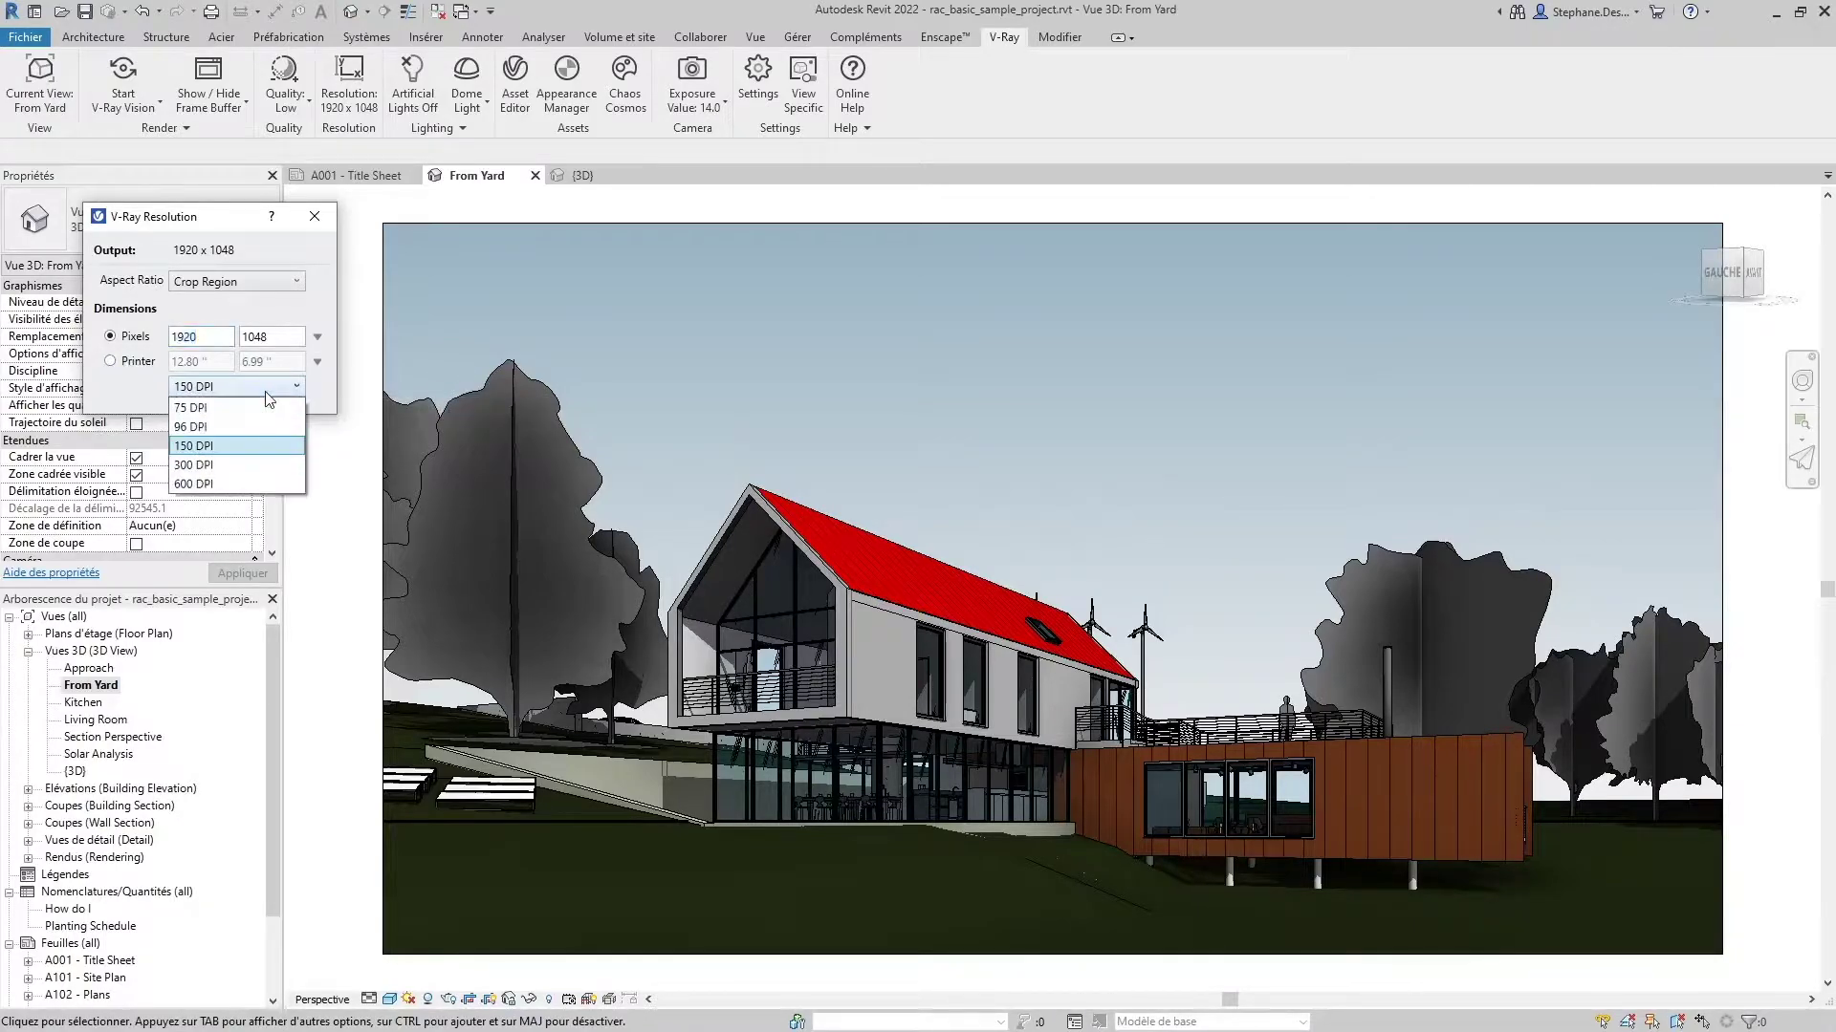
{"action": "left_click", "coordinate": [319, 285]}
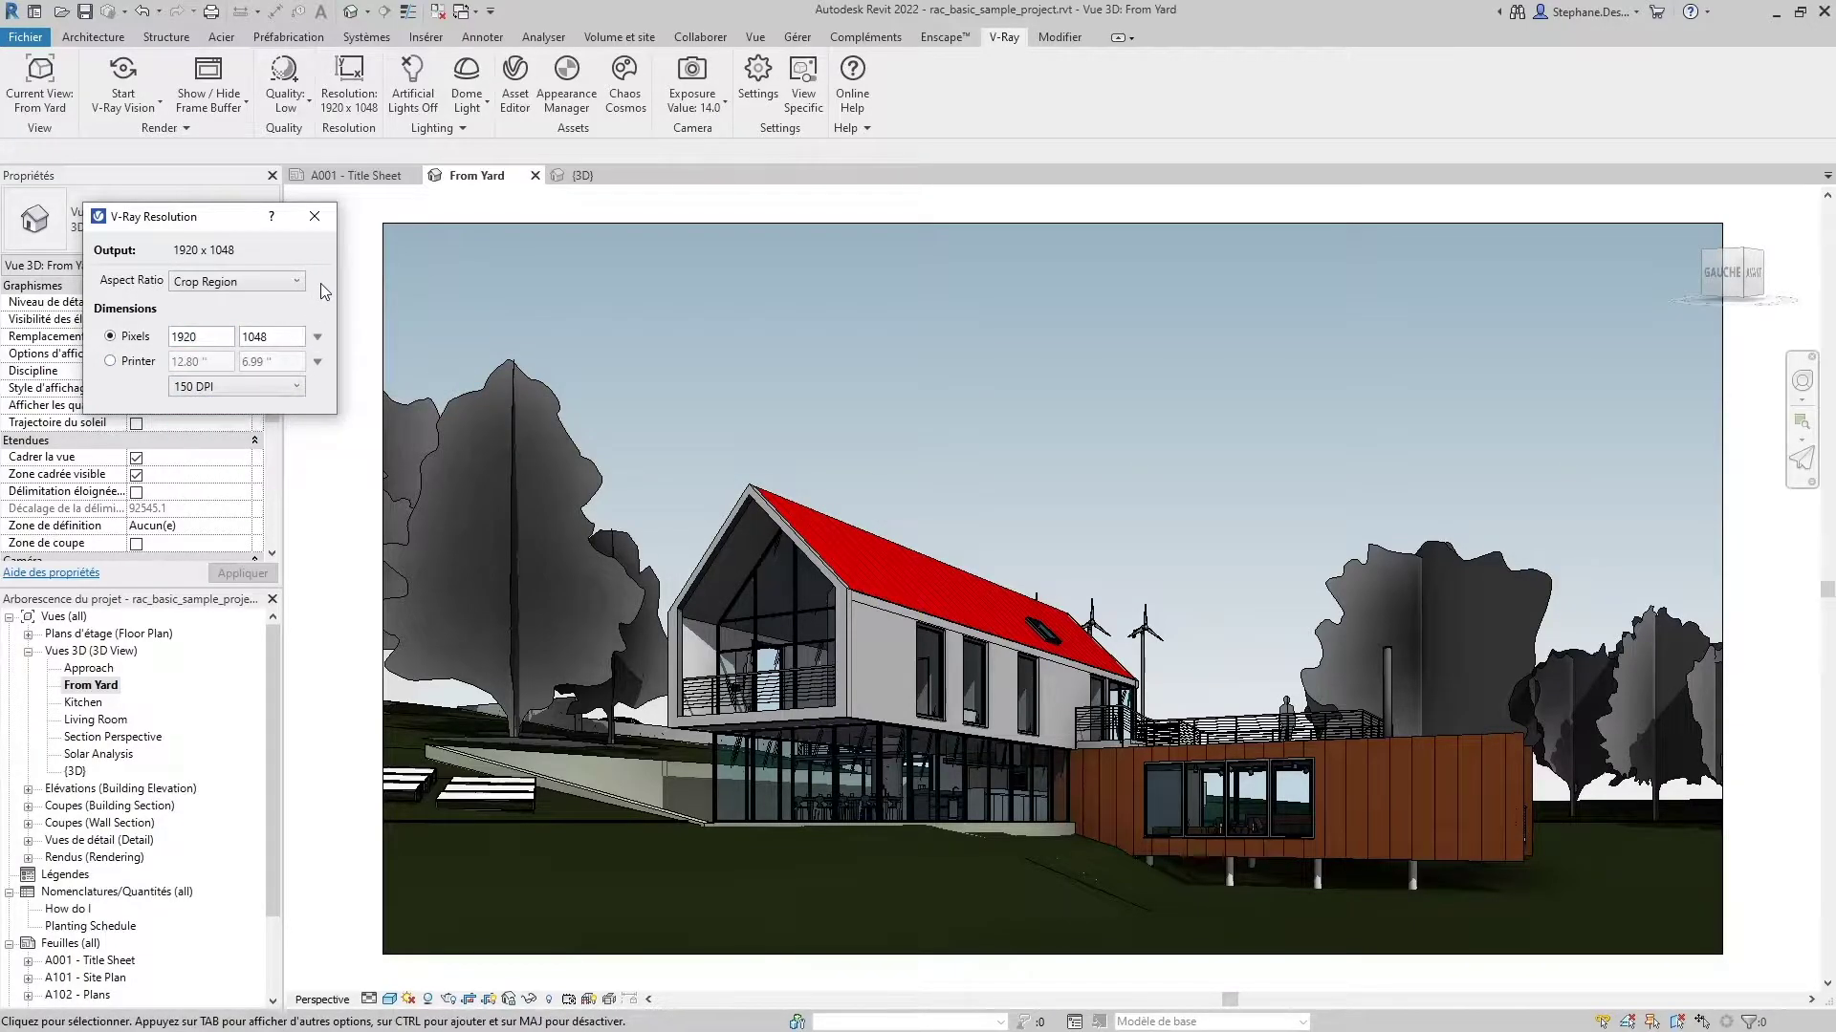
{"action": "left_click", "coordinate": [314, 216]}
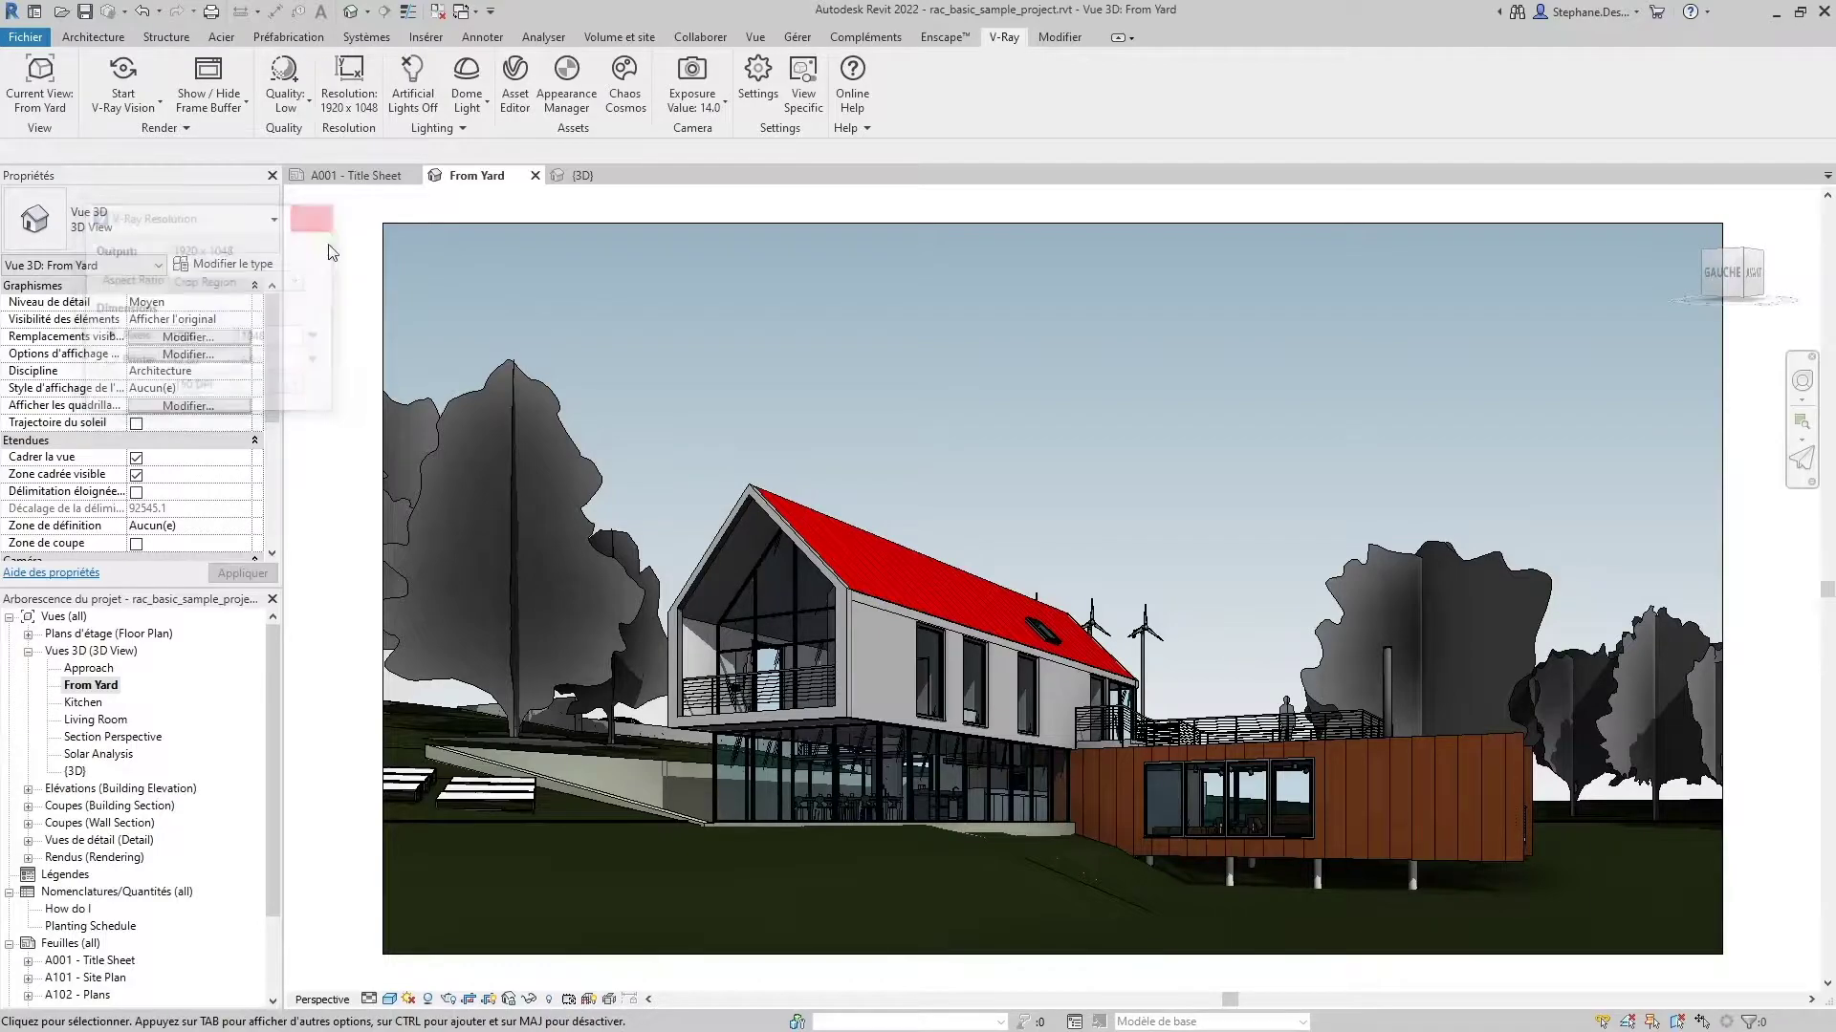
Step: Toggle artificial lights on and back off, then expand the Lighting panel
{"action": "left_click", "coordinate": [416, 100]}
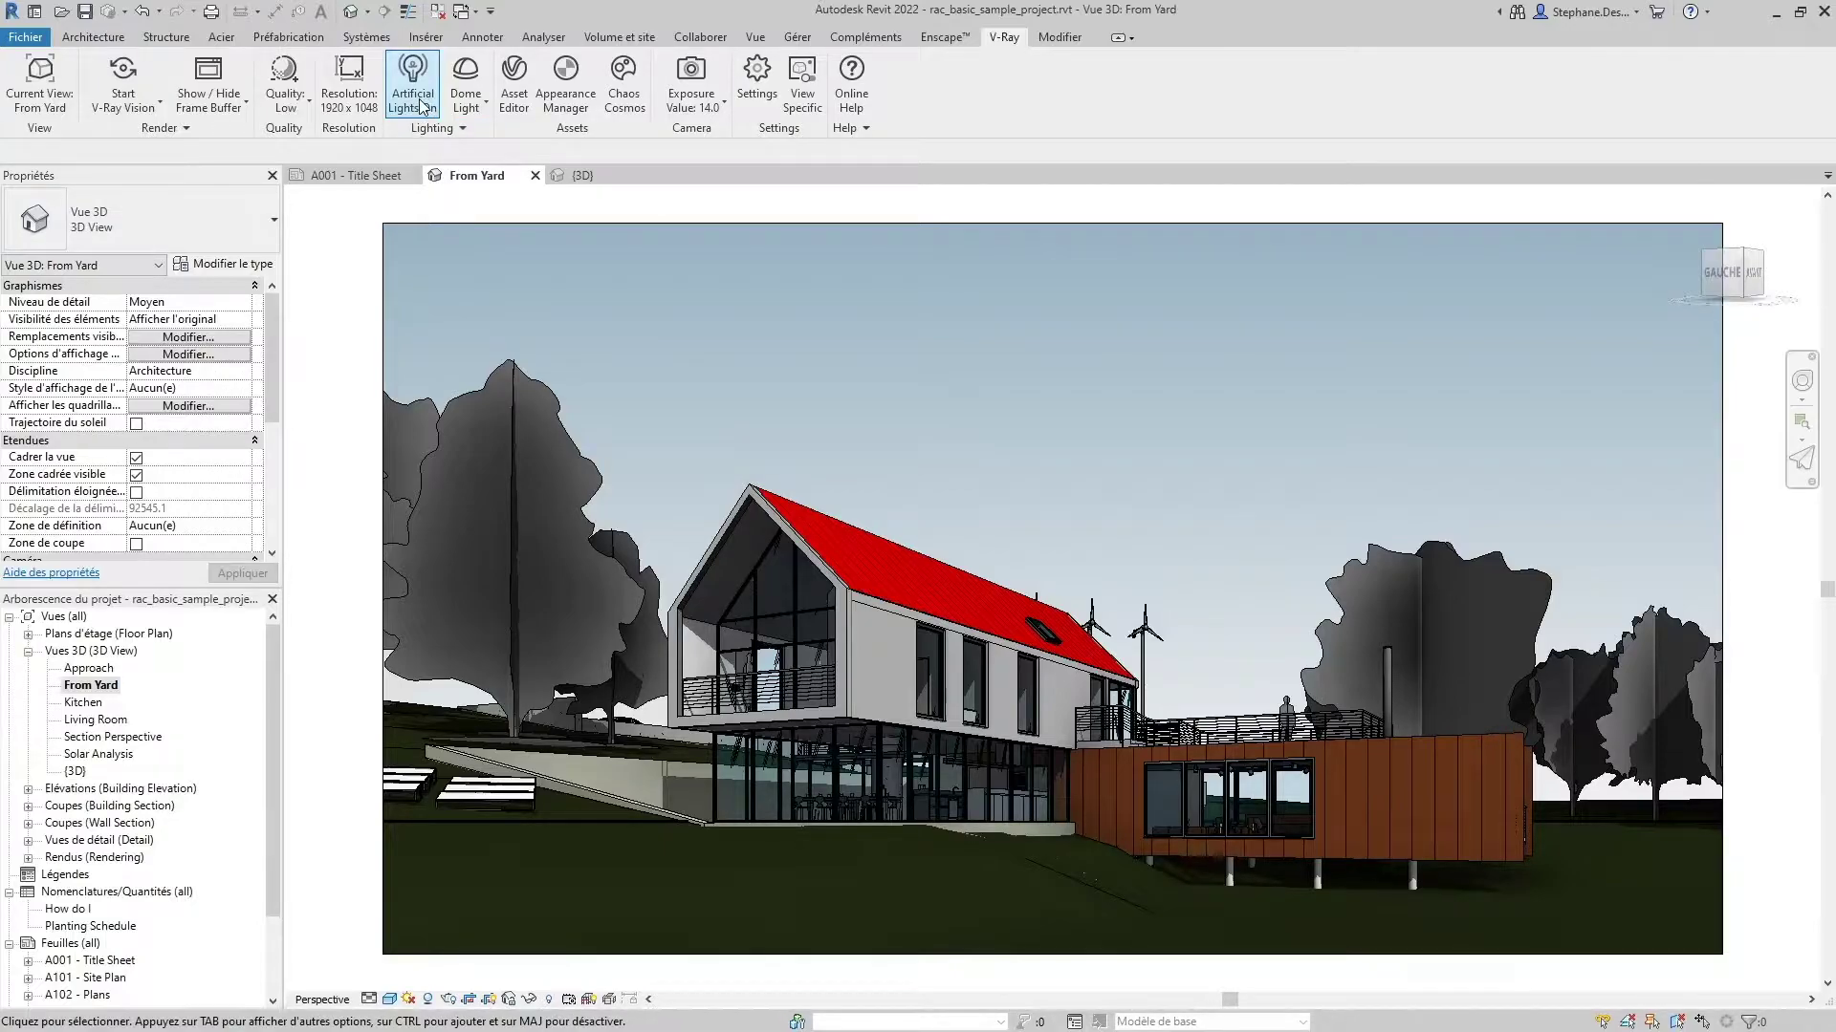
{"action": "left_click", "coordinate": [421, 105]}
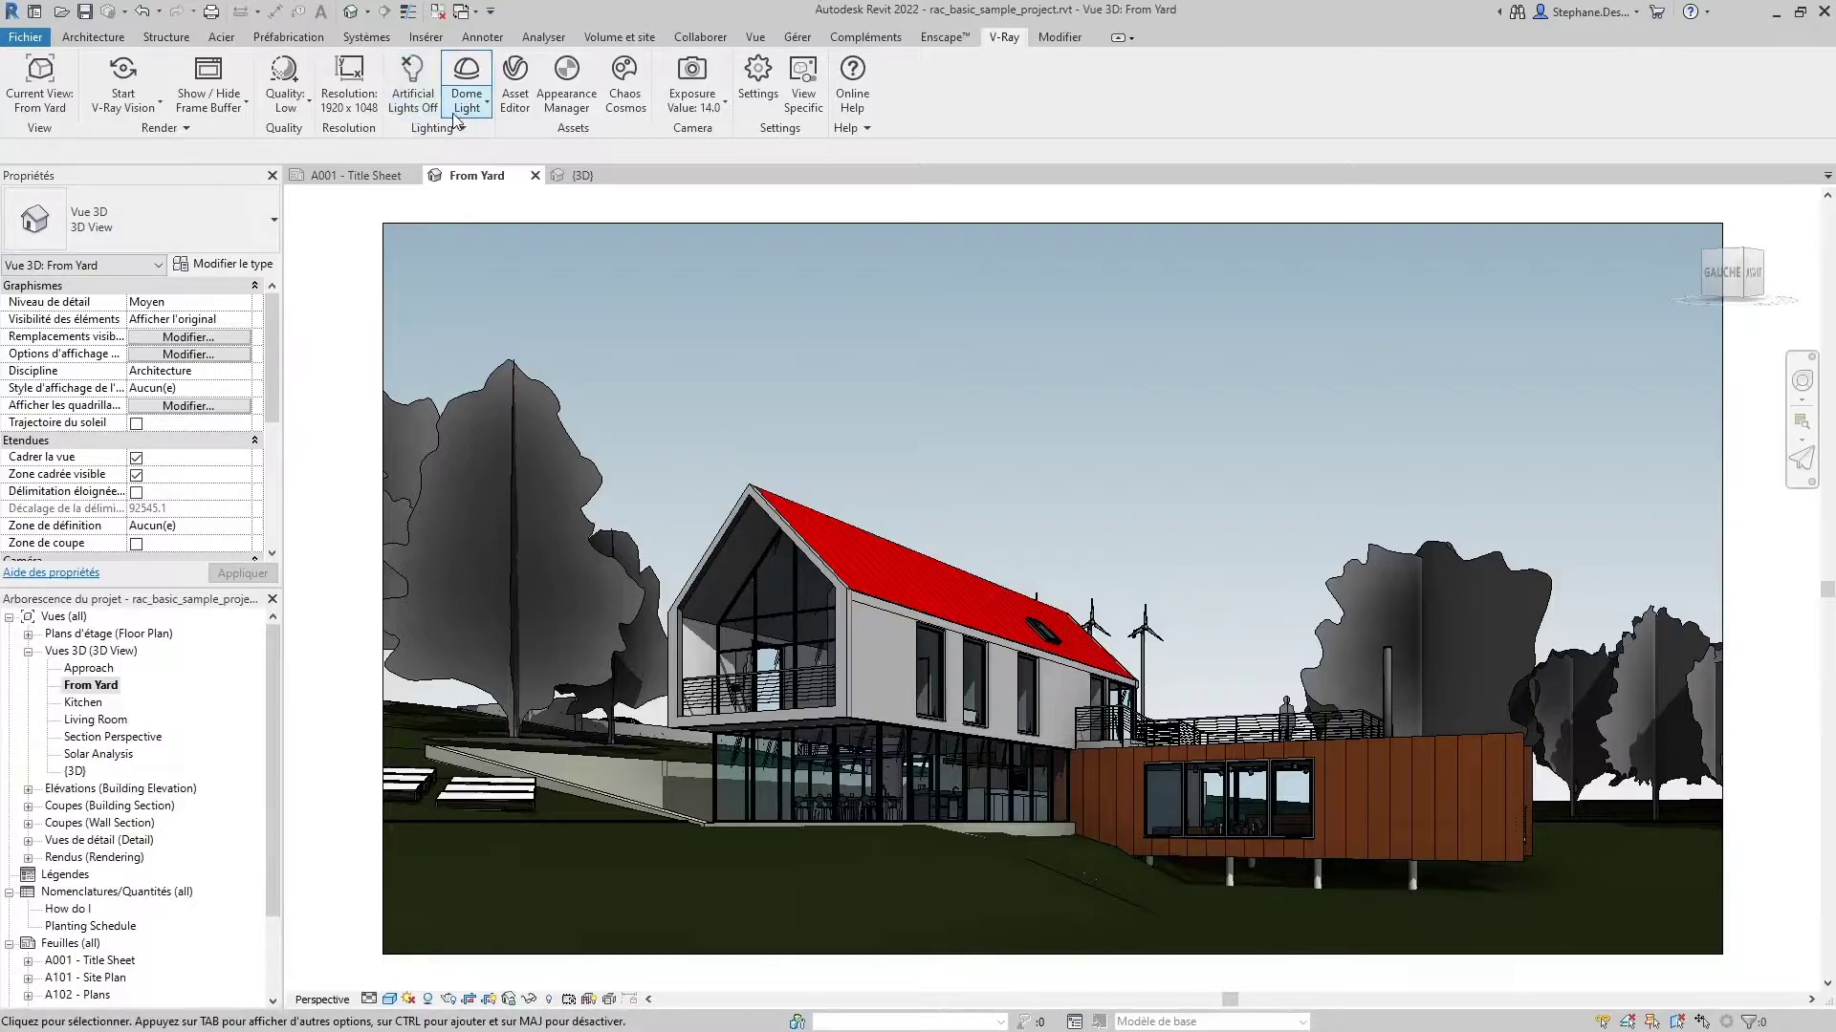
{"action": "left_click", "coordinate": [452, 129]}
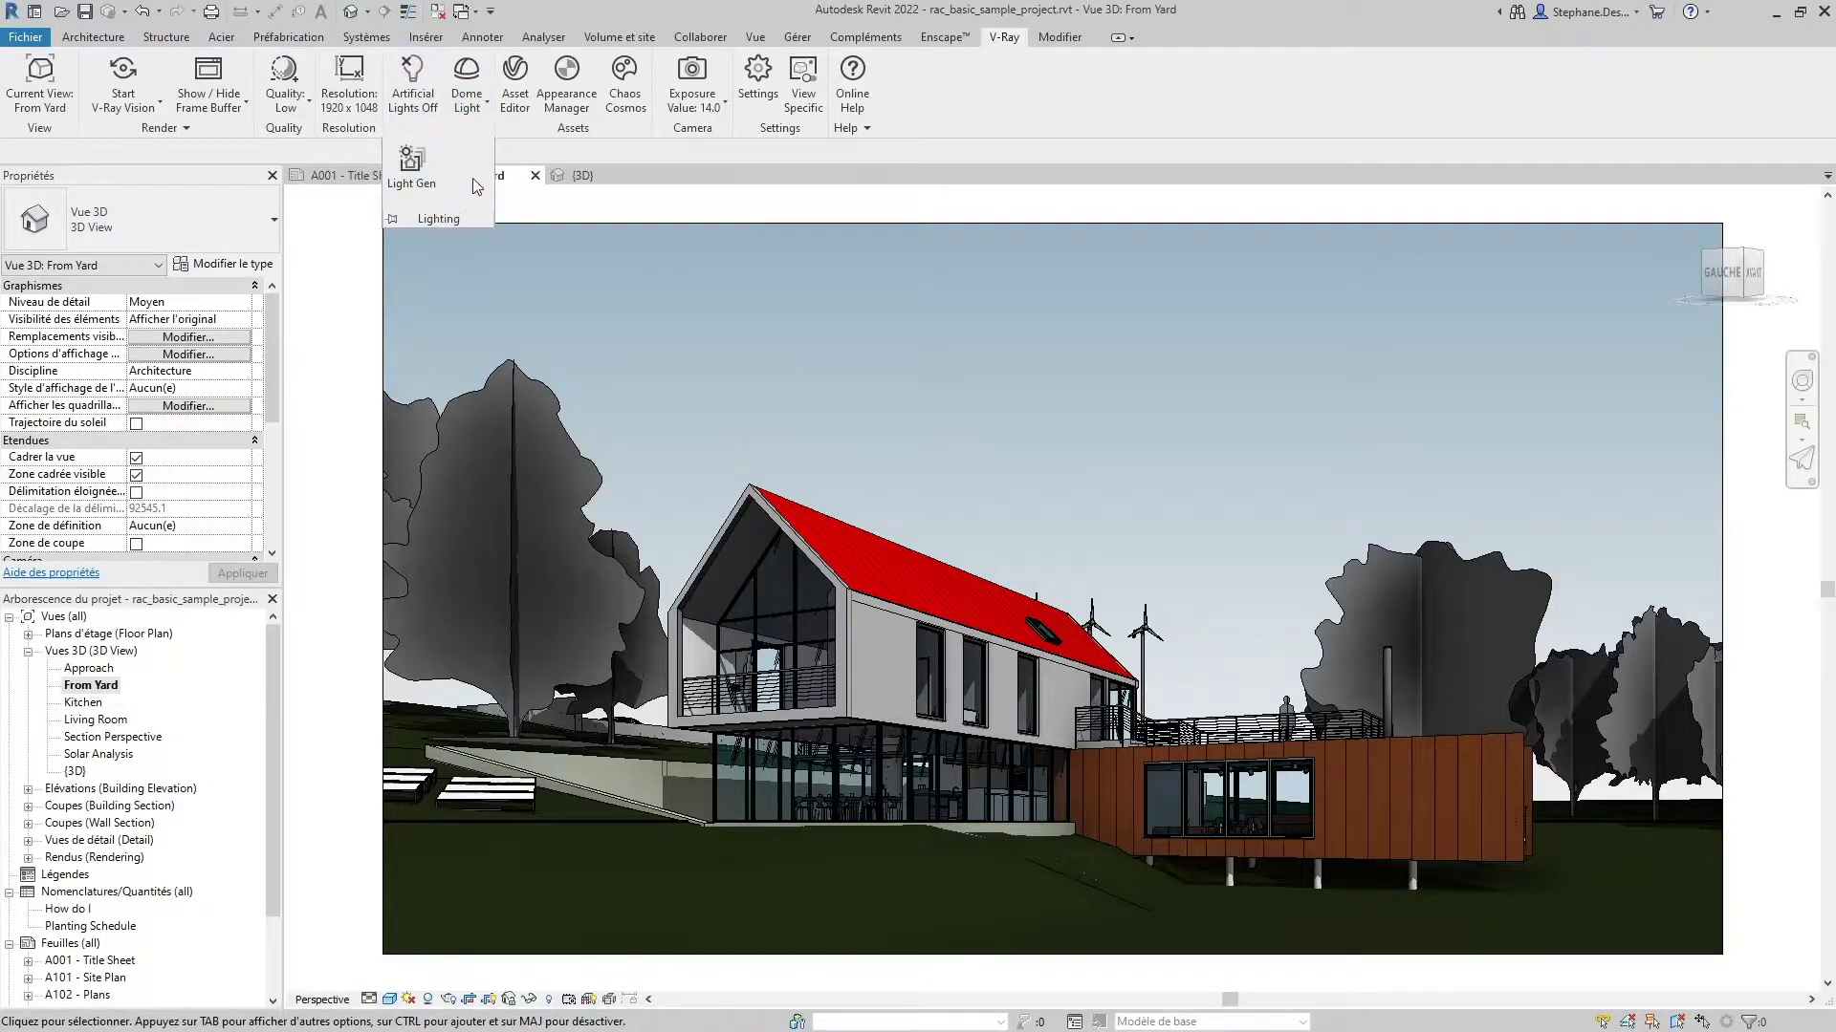
Step: In Light Gen, keep Sun & Sky, set altitude 5, azimuth 5, 400 px thumbnails, and generate 25 variants
{"action": "left_click", "coordinate": [414, 168]}
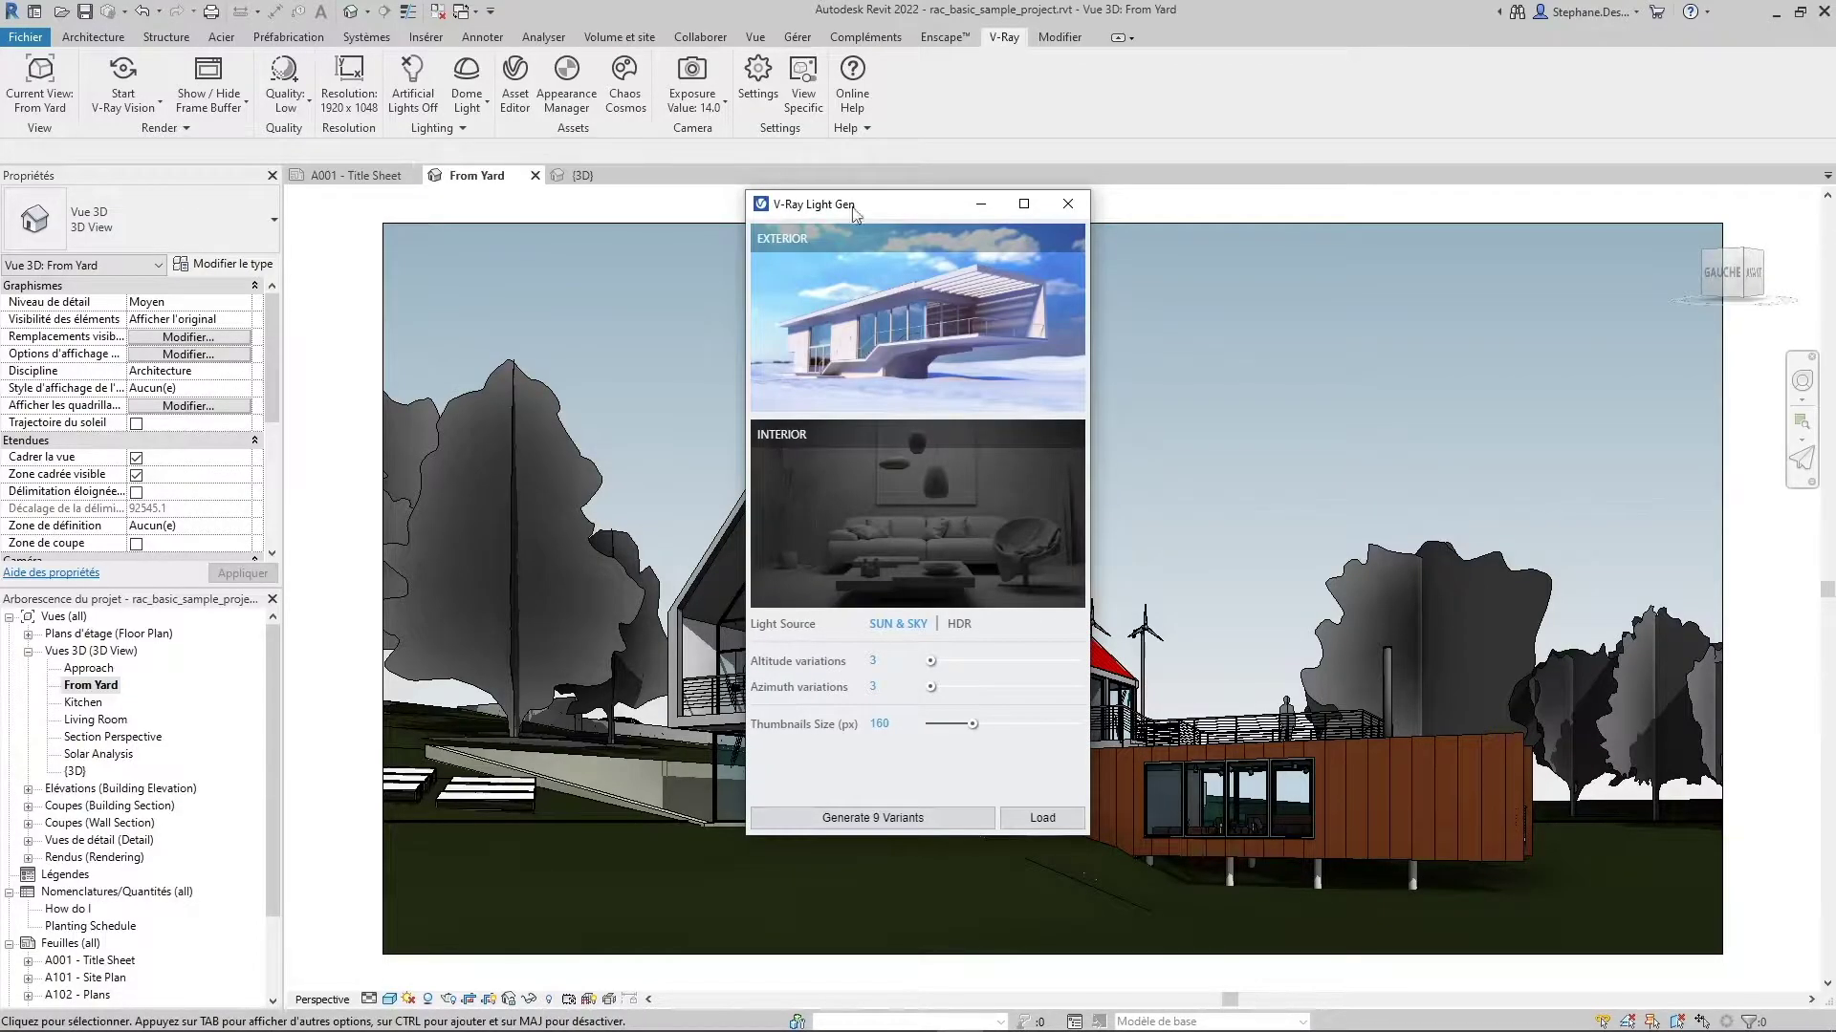
{"action": "left_click_drag", "start_coordinate": [909, 208], "coordinate": [462, 216]}
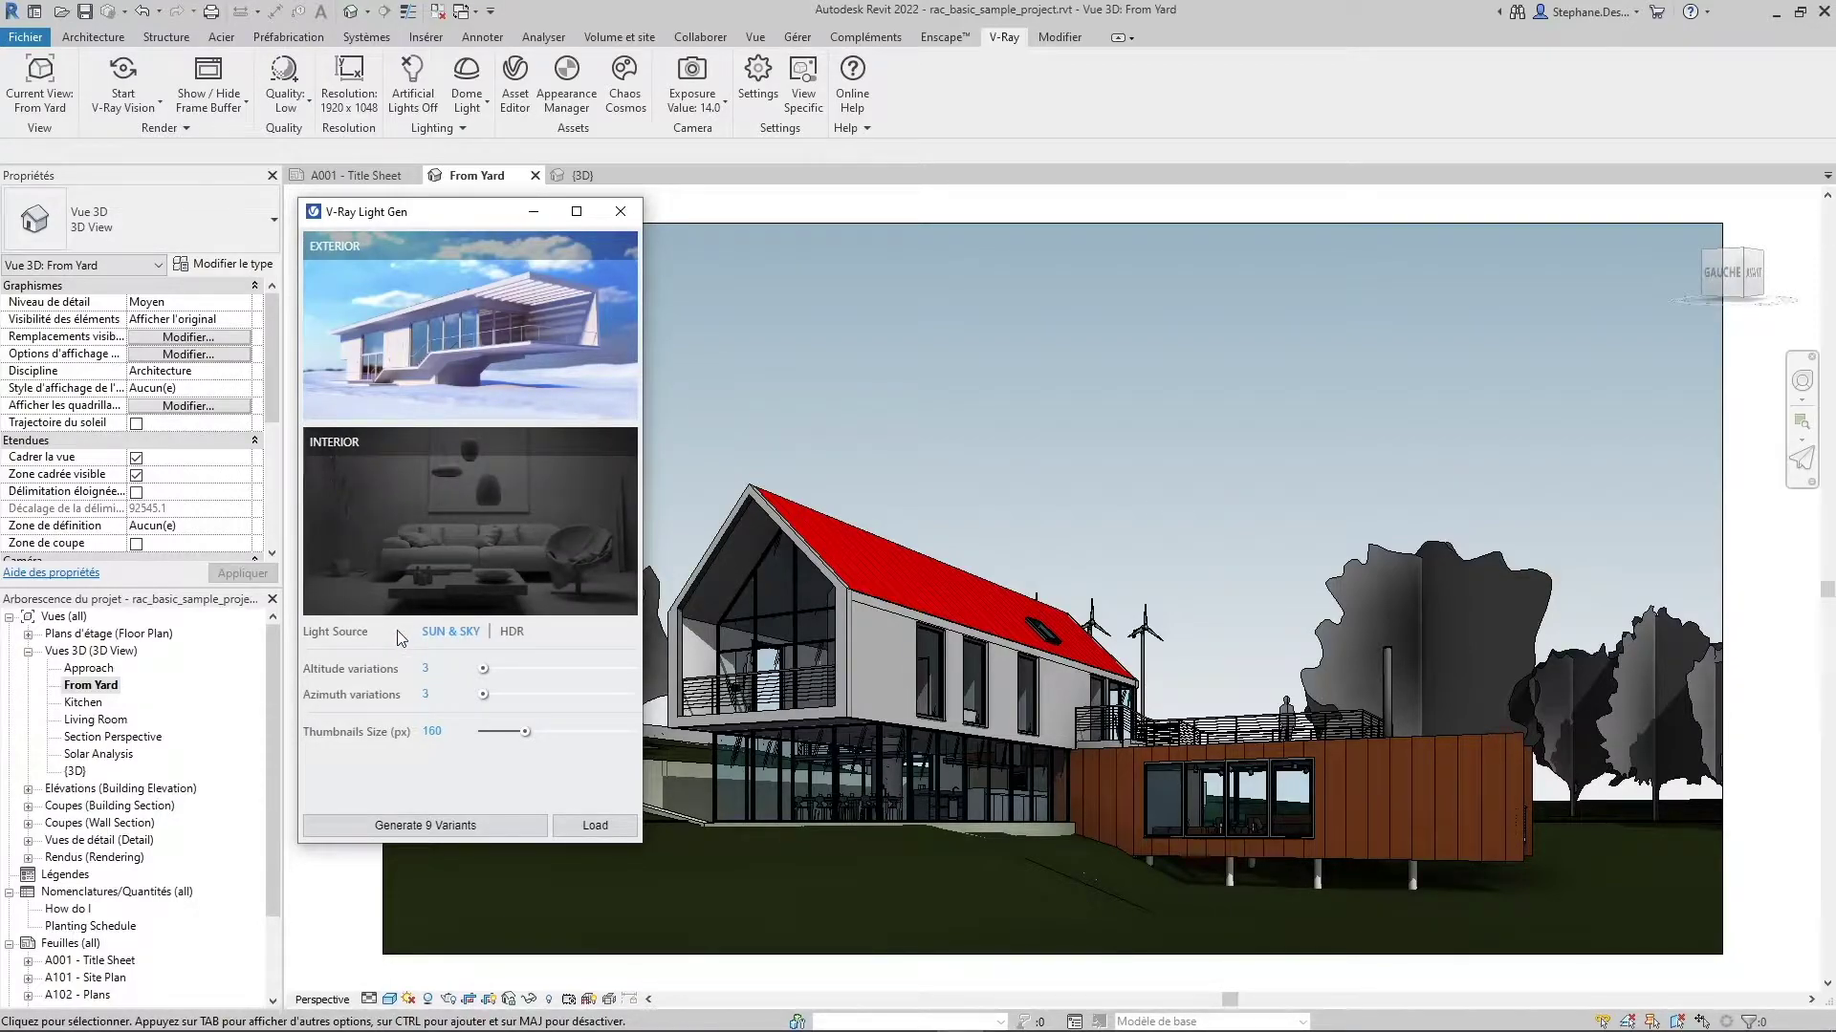
{"action": "left_click", "coordinate": [512, 631]}
{"action": "left_click", "coordinate": [448, 633]}
{"action": "left_click_drag", "start_coordinate": [525, 731], "coordinate": [636, 731]}
{"action": "left_click_drag", "start_coordinate": [483, 694], "coordinate": [531, 670]}
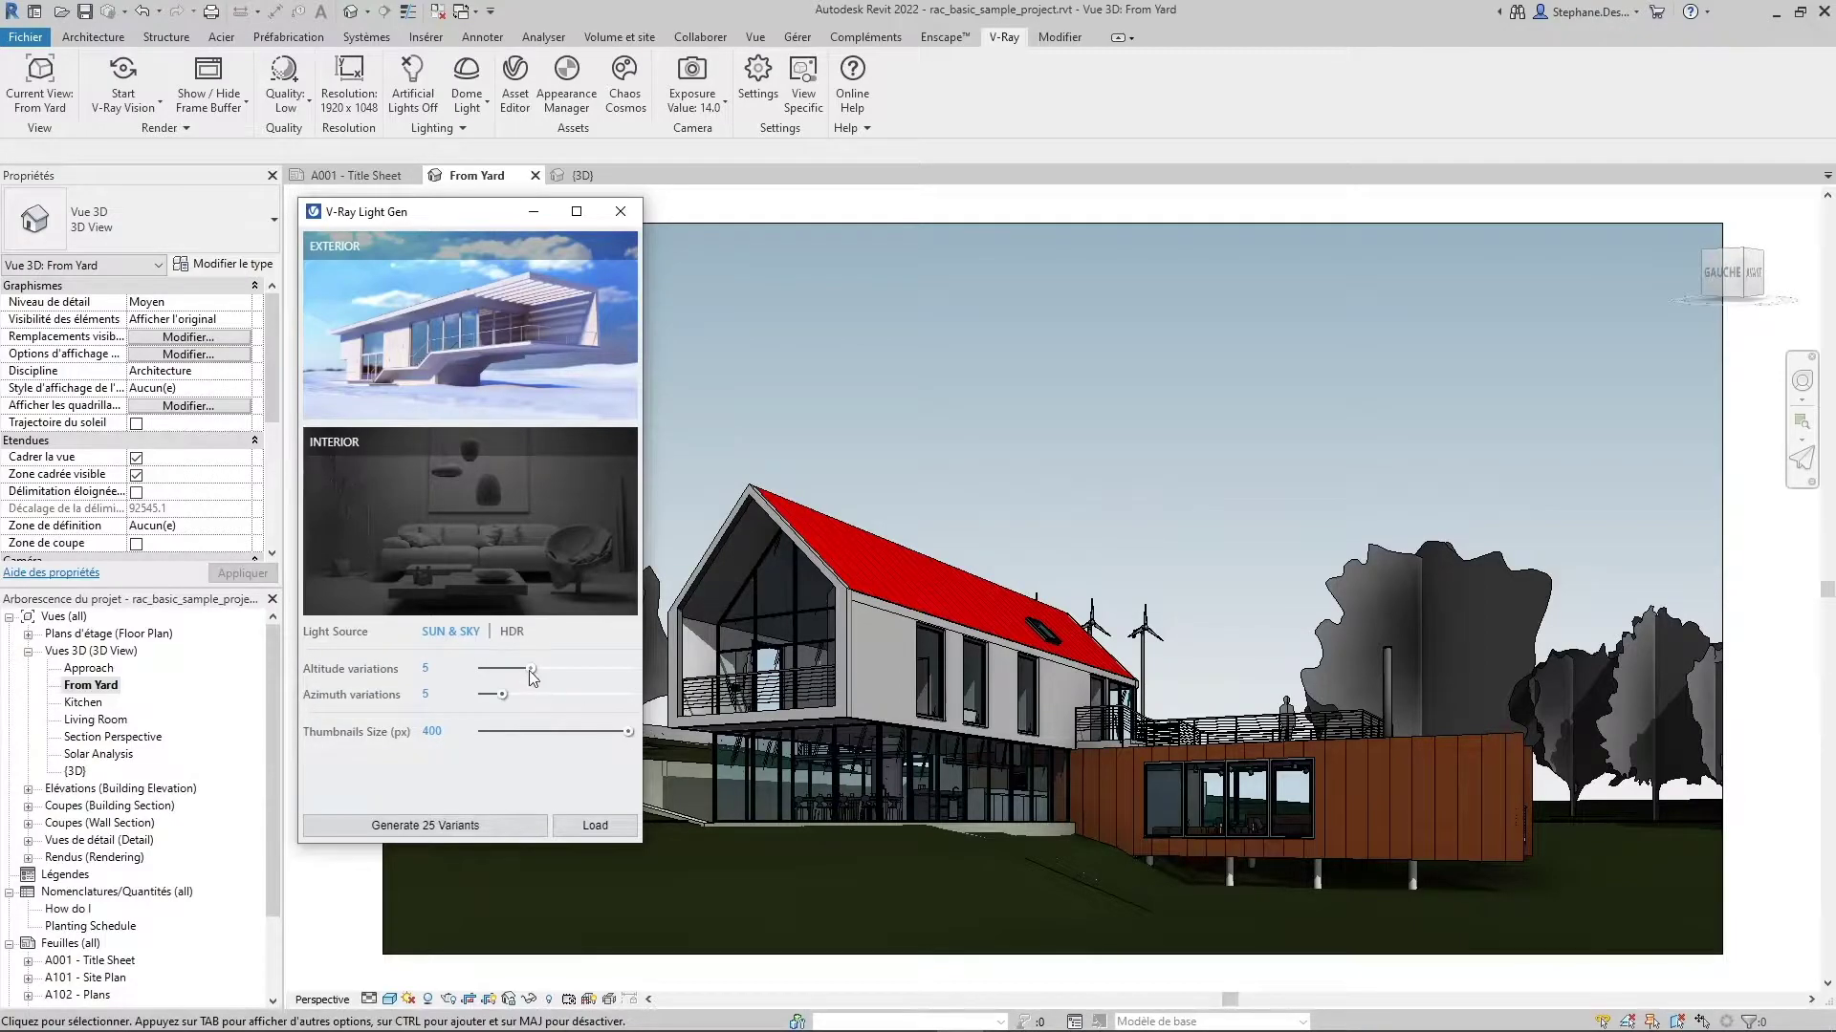
{"action": "left_click", "coordinate": [432, 828]}
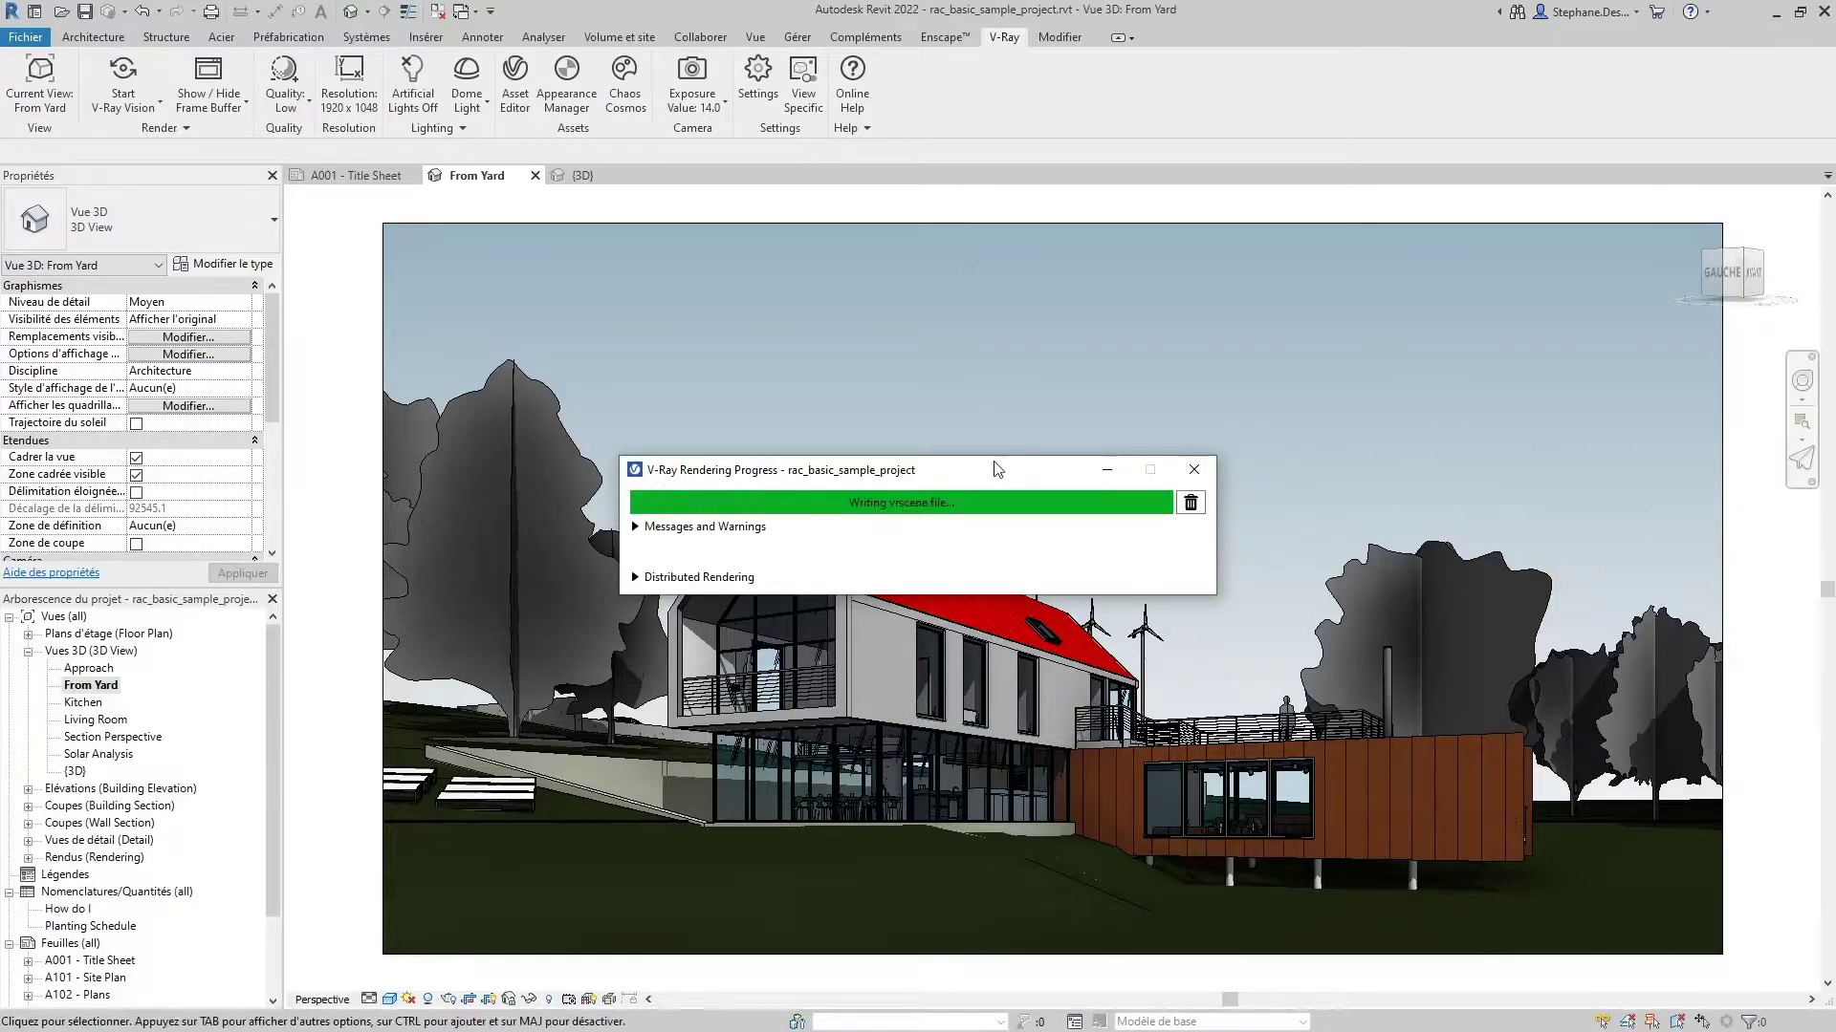
Step: Move the progress window aside and scroll through the first generated lighting thumbnails
{"action": "left_click_drag", "start_coordinate": [994, 468], "coordinate": [772, 242]}
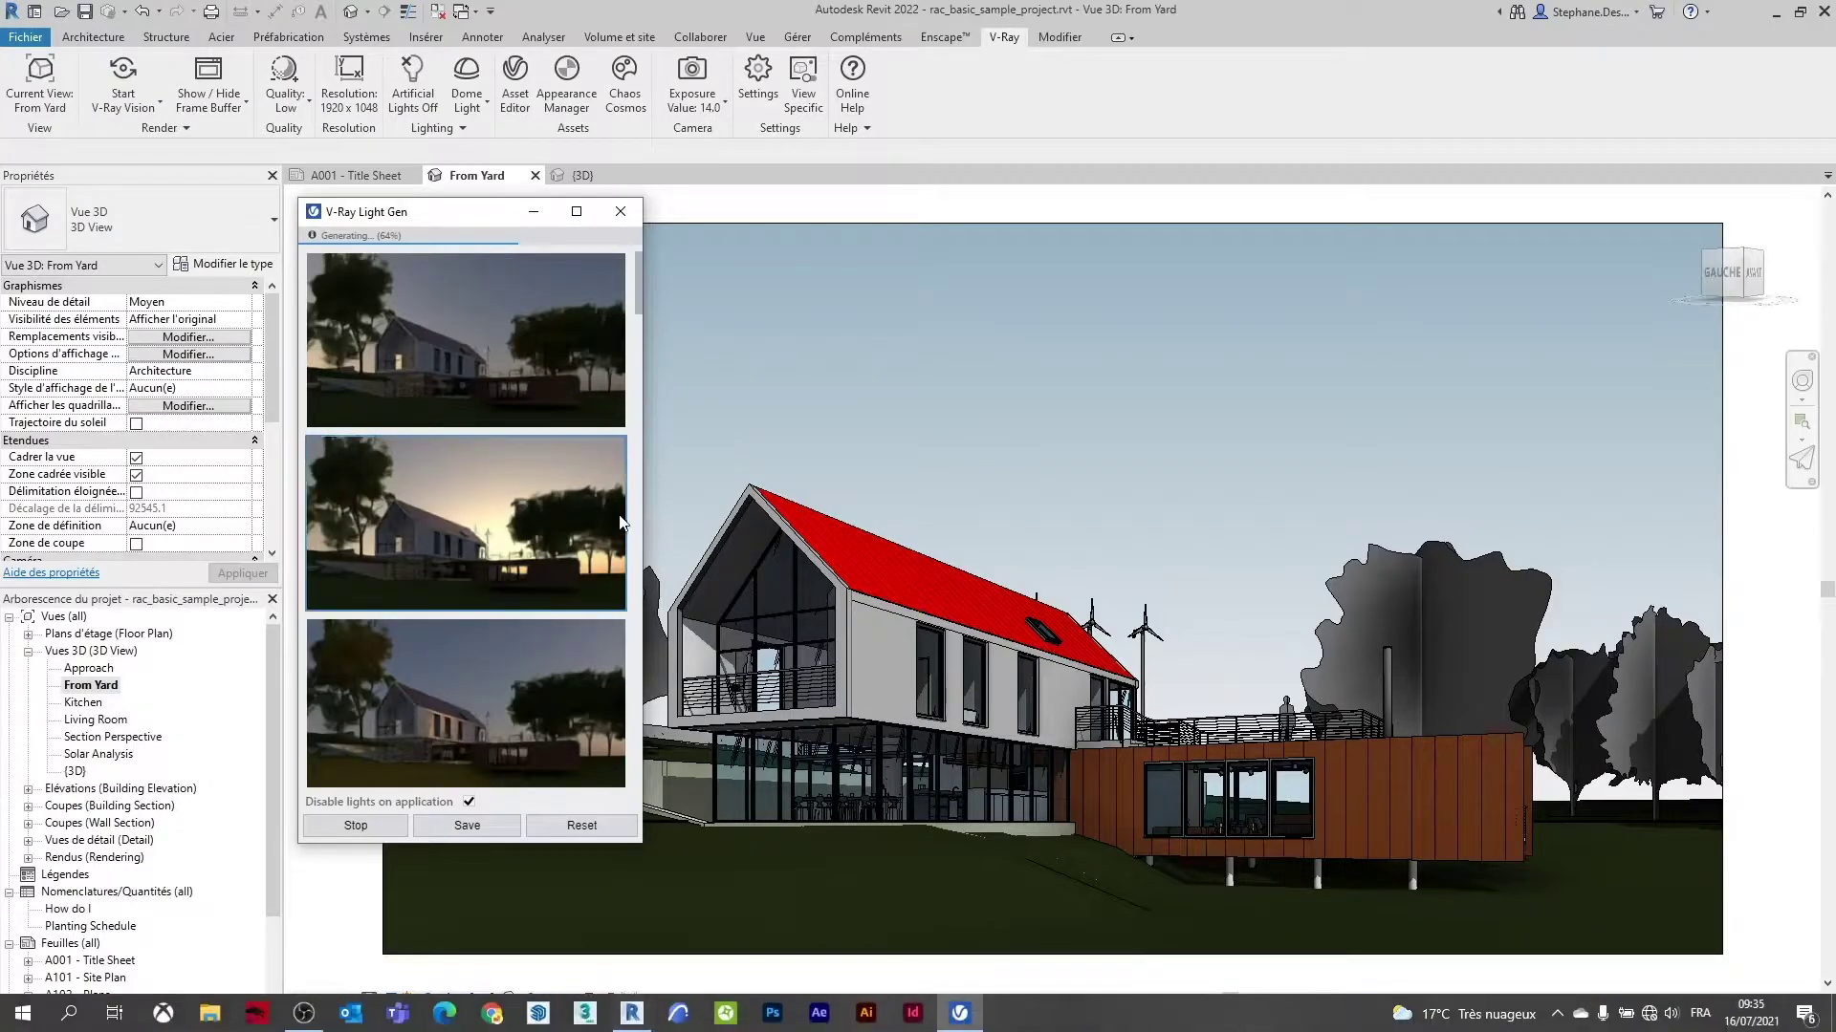
{"action": "scroll", "coordinate": [574, 344], "scroll_direction": "down", "scroll_amount": 2}
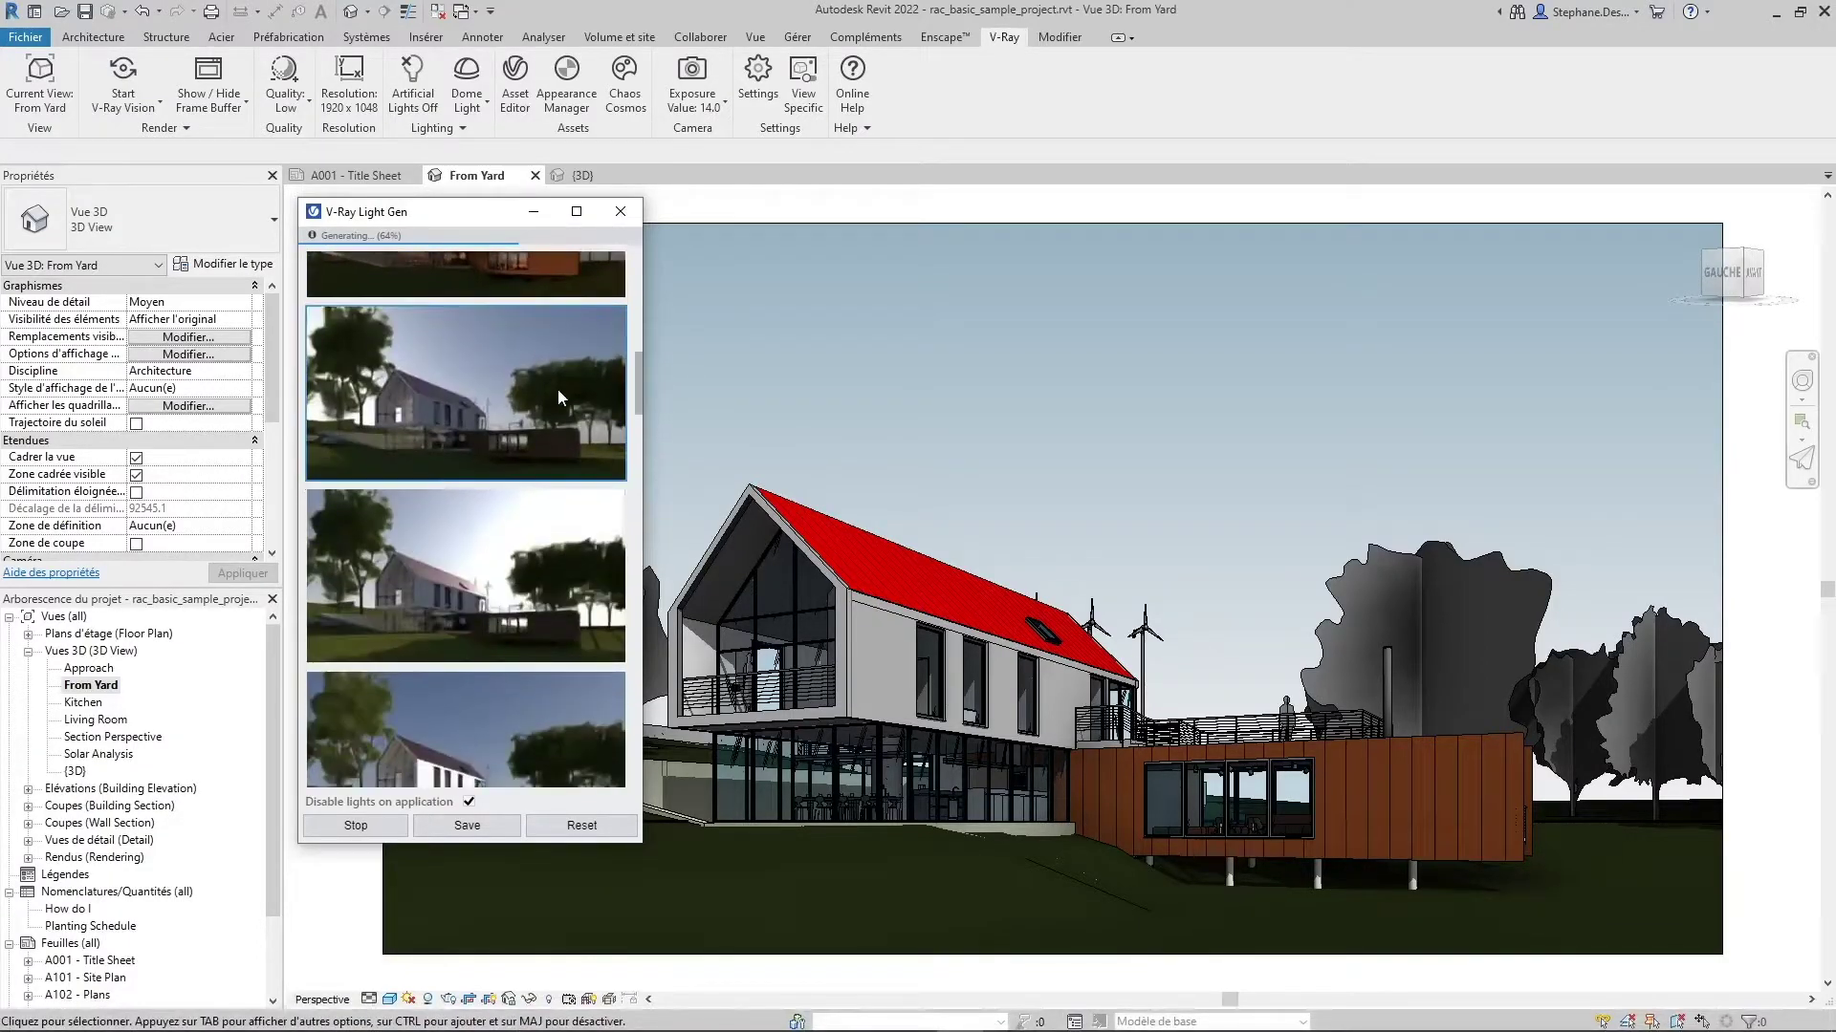
{"action": "scroll", "coordinate": [492, 438], "scroll_direction": "down", "scroll_amount": 1}
{"action": "scroll", "coordinate": [494, 553], "scroll_direction": "down", "scroll_amount": 1}
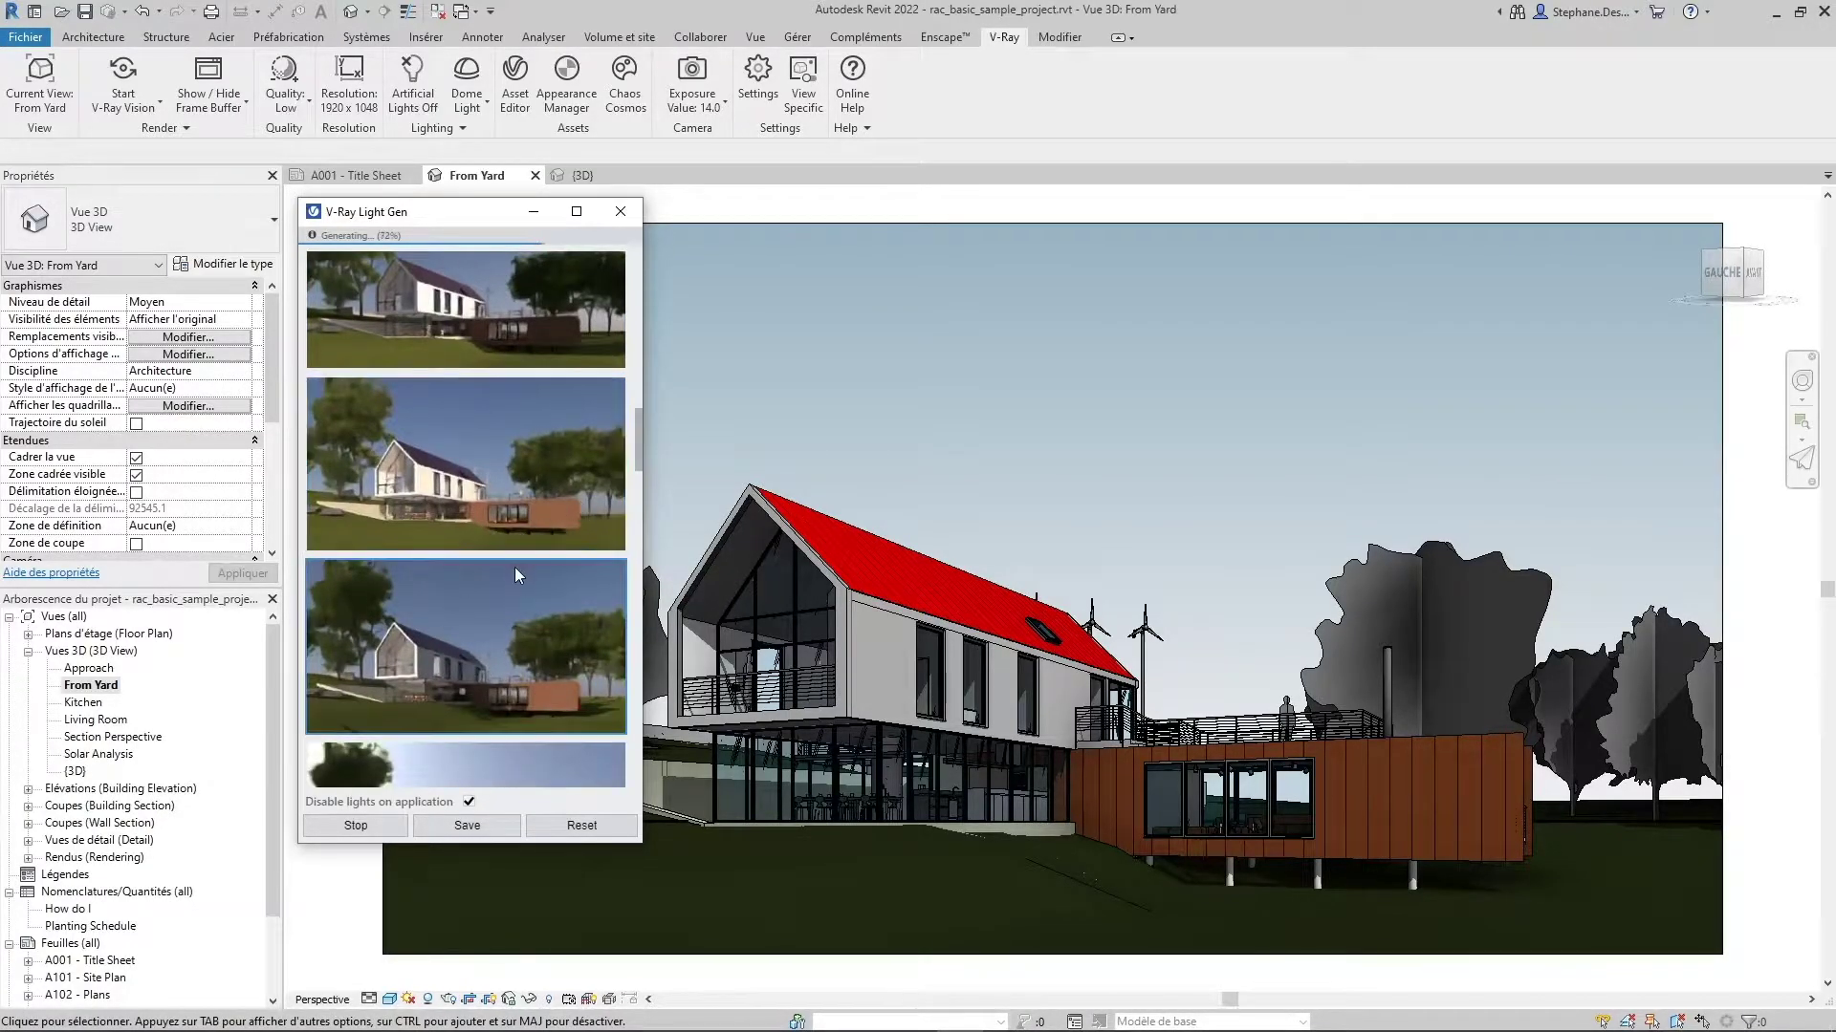
{"action": "scroll", "coordinate": [514, 566], "scroll_direction": "down", "scroll_amount": 1}
{"action": "scroll", "coordinate": [514, 566], "scroll_direction": "down", "scroll_amount": 1}
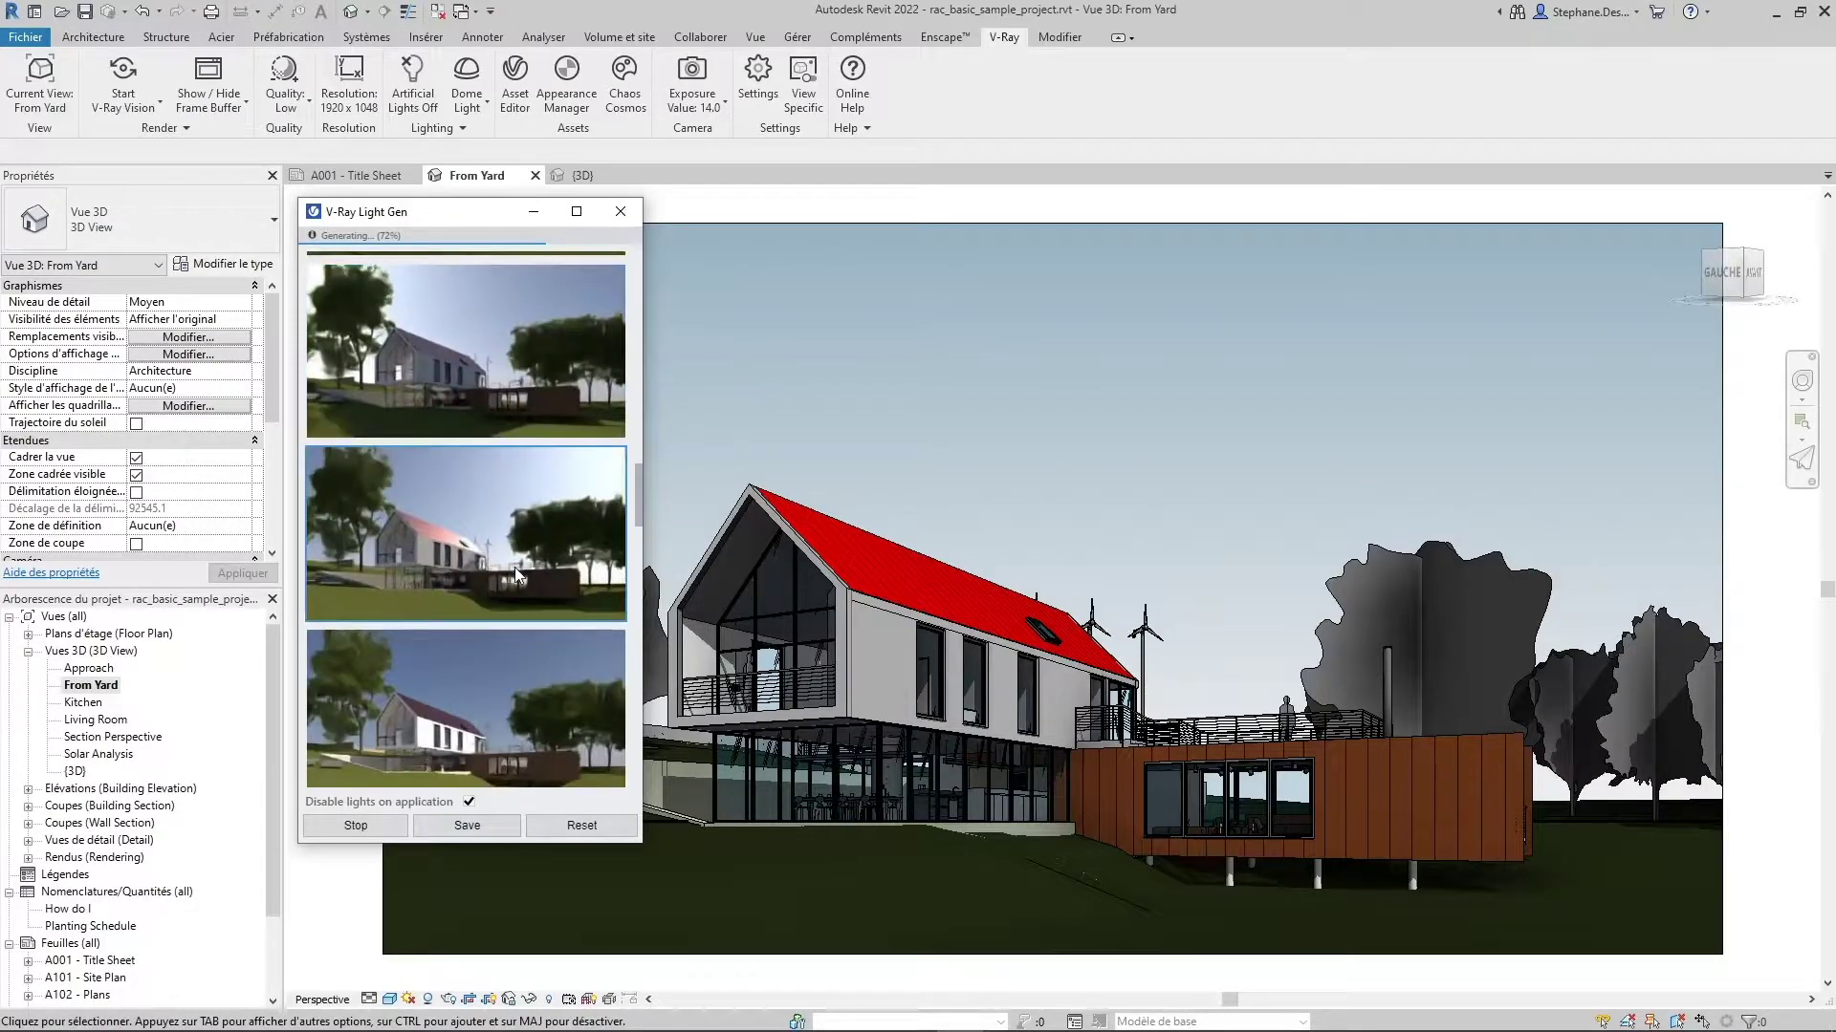
{"action": "scroll", "coordinate": [515, 574], "scroll_direction": "up", "scroll_amount": 5}
{"action": "scroll", "coordinate": [514, 573], "scroll_direction": "up", "scroll_amount": 5}
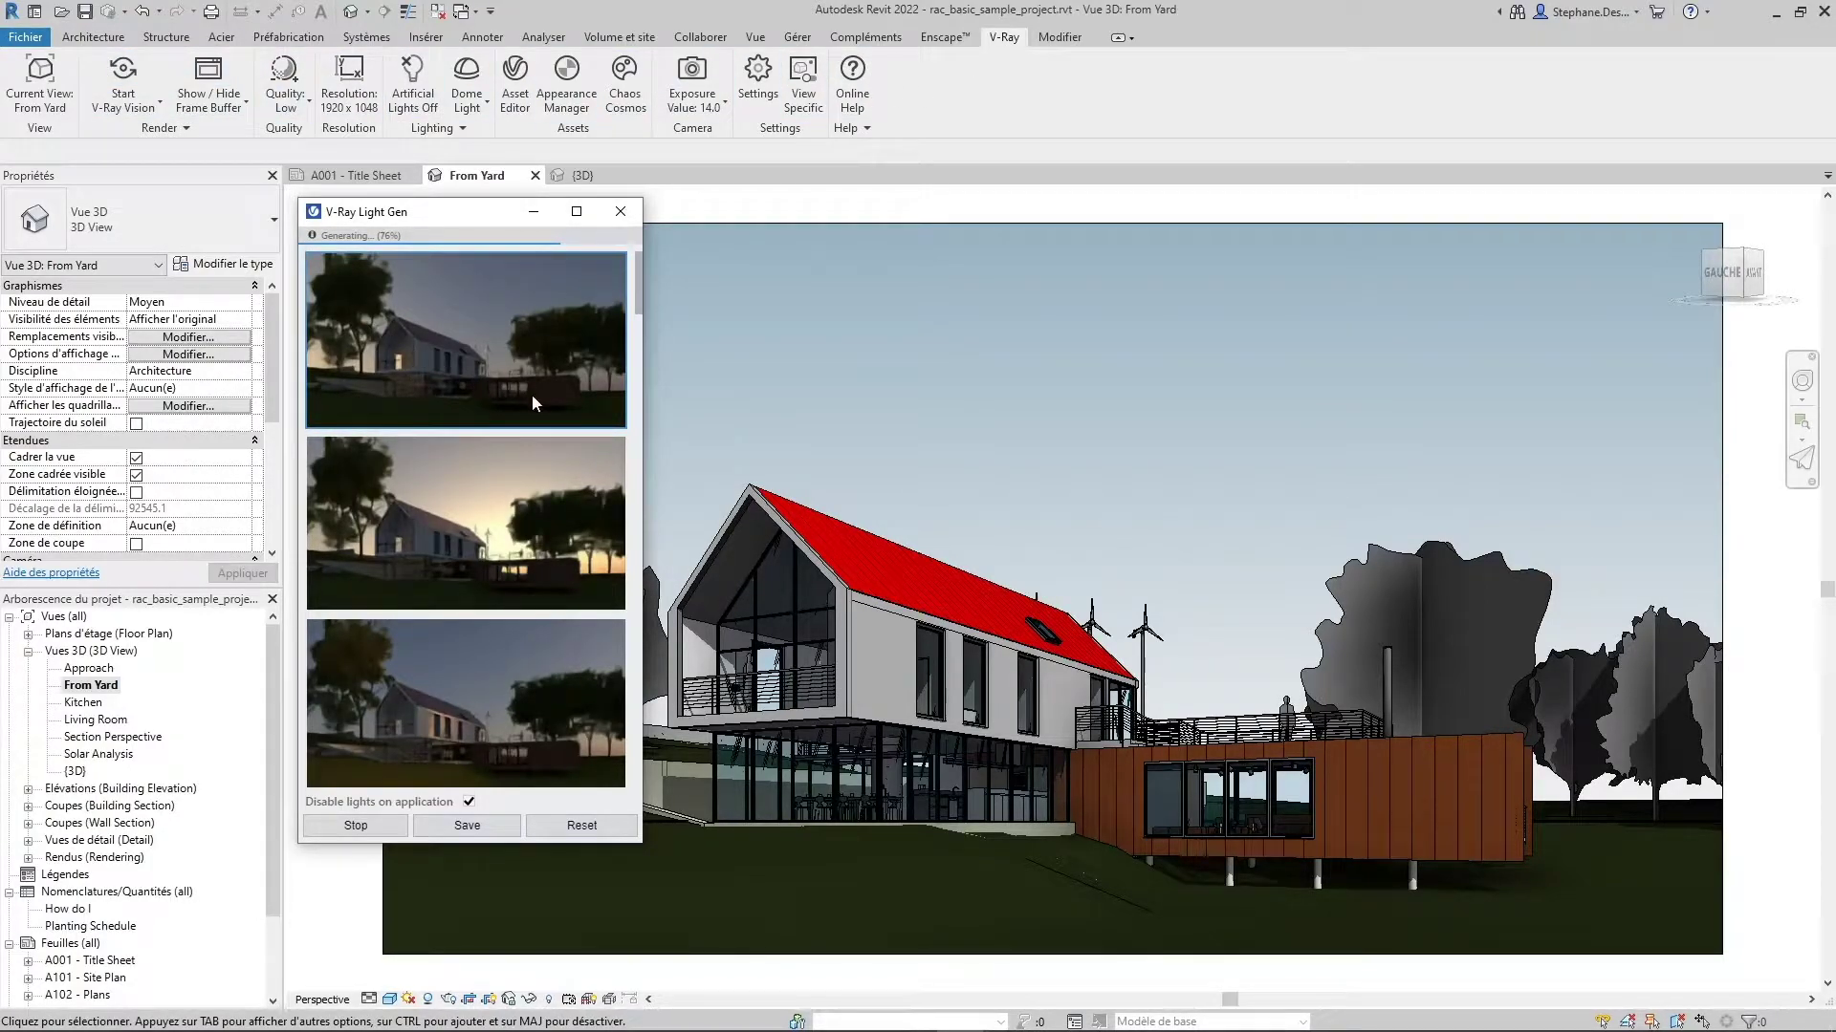
Step: Scroll on through the sunset and dusk variants until generation finishes
{"action": "scroll", "coordinate": [526, 392], "scroll_direction": "down", "scroll_amount": 1}
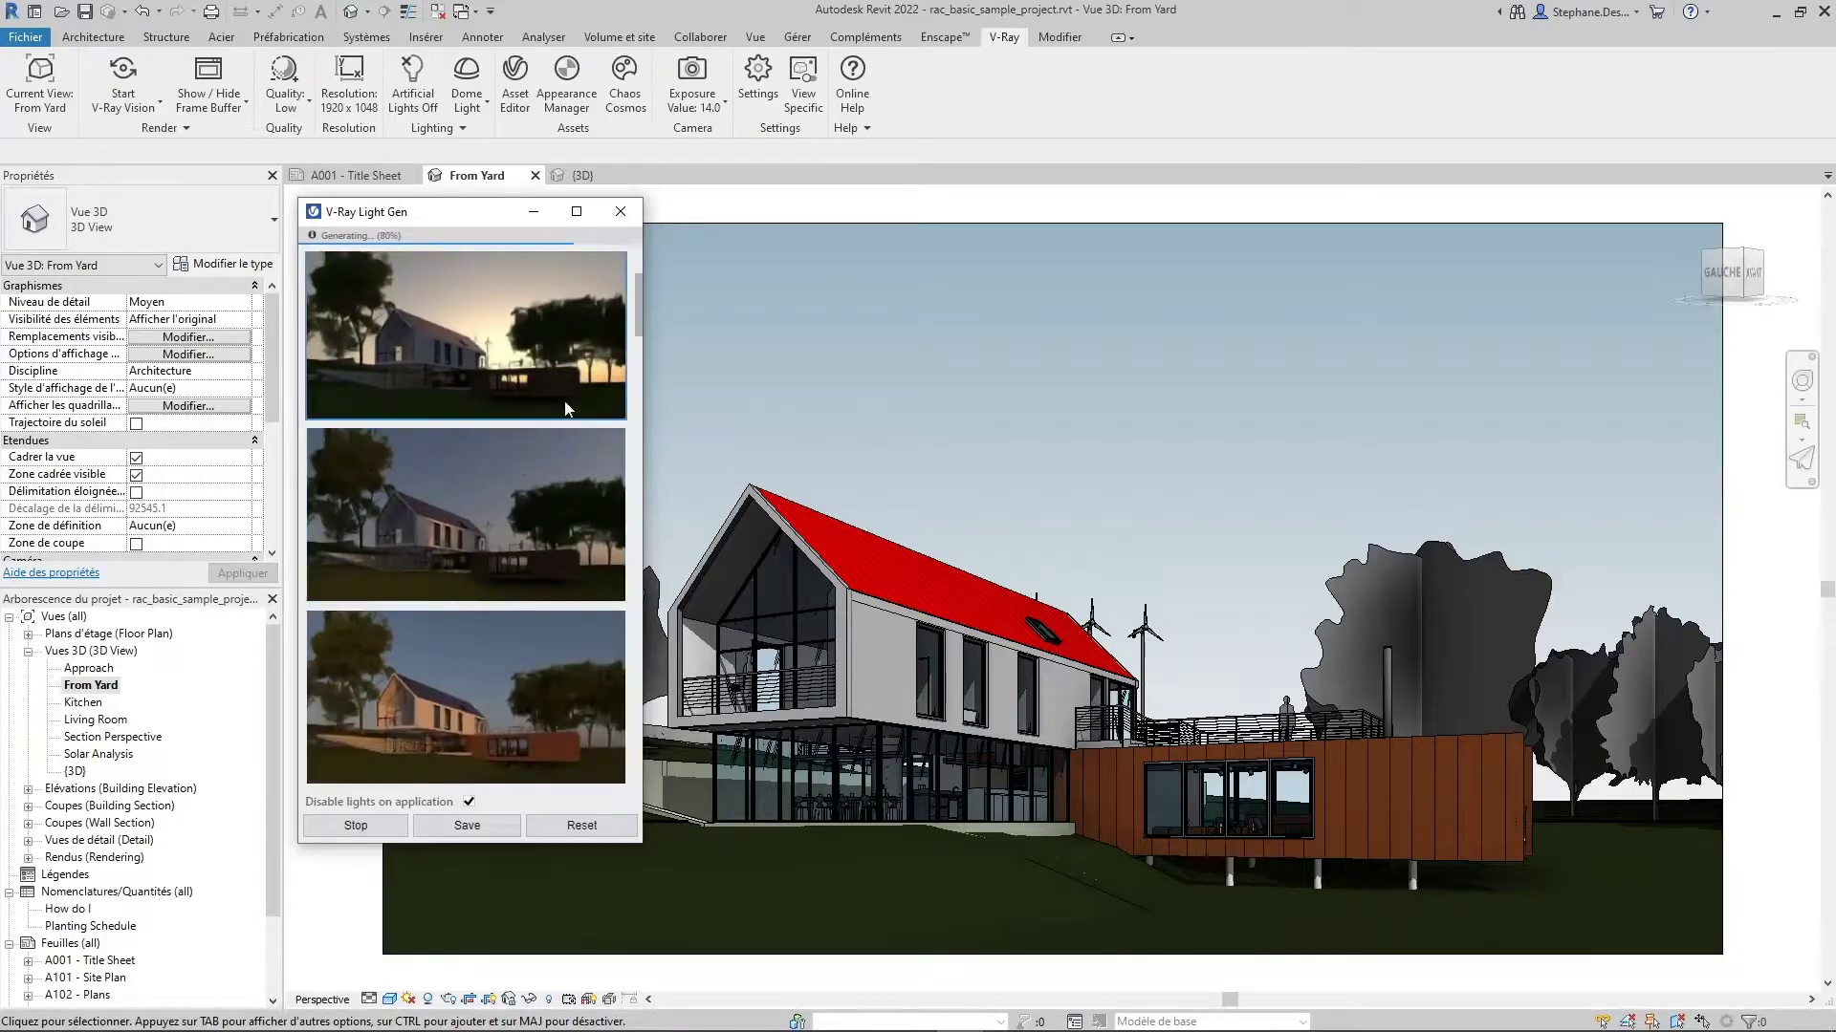
{"action": "scroll", "coordinate": [564, 399], "scroll_direction": "down", "scroll_amount": 3}
{"action": "scroll", "coordinate": [564, 400], "scroll_direction": "down", "scroll_amount": 2}
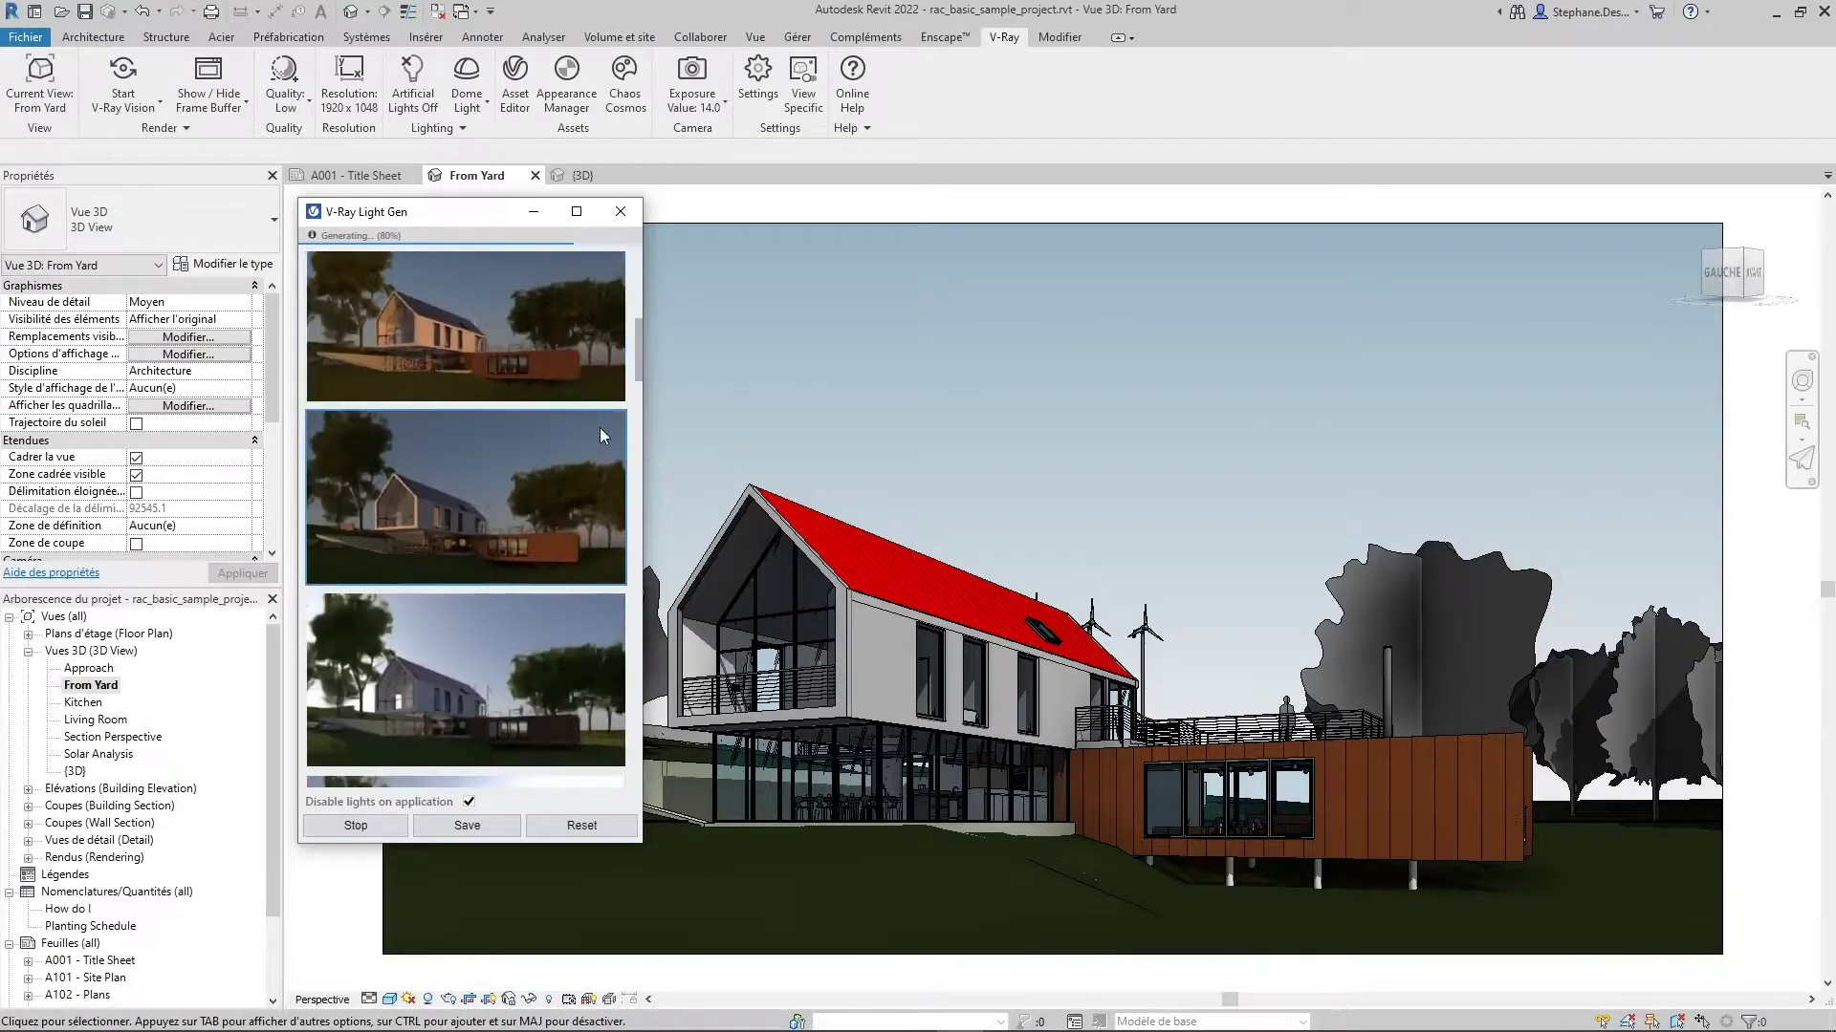
{"action": "scroll", "coordinate": [600, 427], "scroll_direction": "down", "scroll_amount": 1}
{"action": "scroll", "coordinate": [599, 427], "scroll_direction": "down", "scroll_amount": 2}
{"action": "scroll", "coordinate": [599, 427], "scroll_direction": "down", "scroll_amount": 2}
{"action": "scroll", "coordinate": [599, 428], "scroll_direction": "down", "scroll_amount": 2}
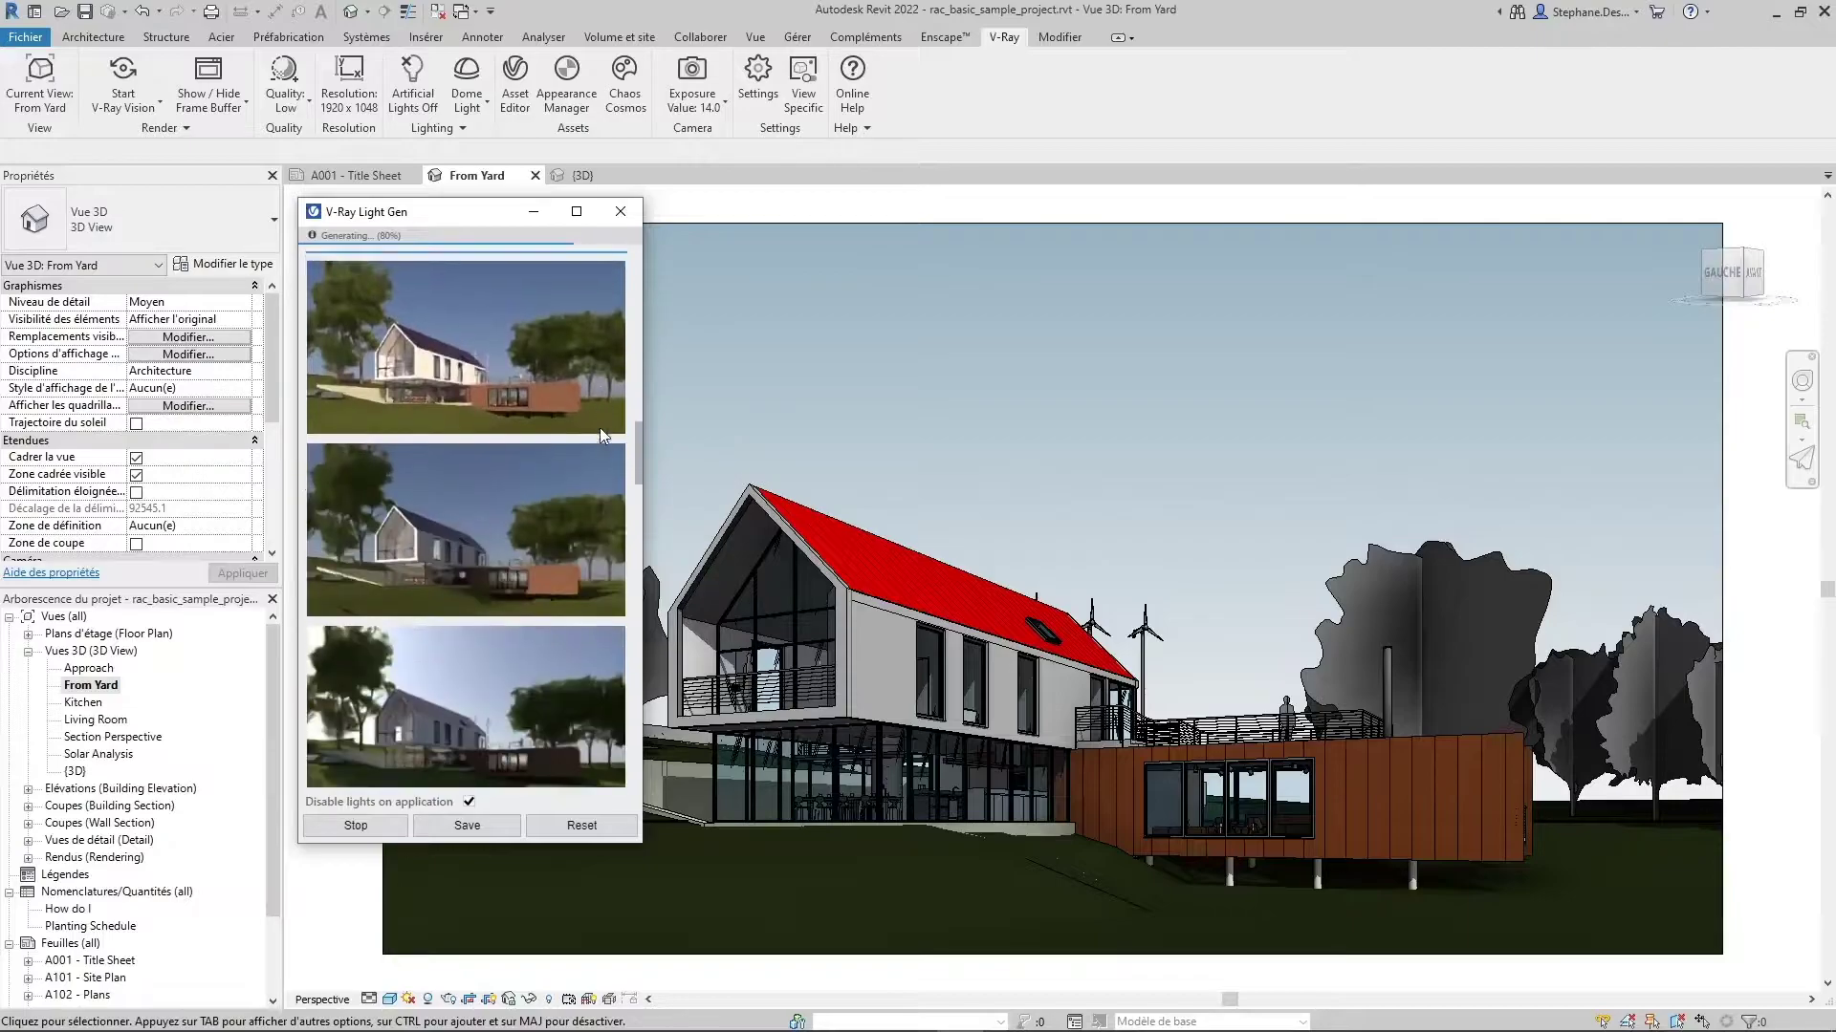
{"action": "scroll", "coordinate": [599, 436], "scroll_direction": "down", "scroll_amount": 3}
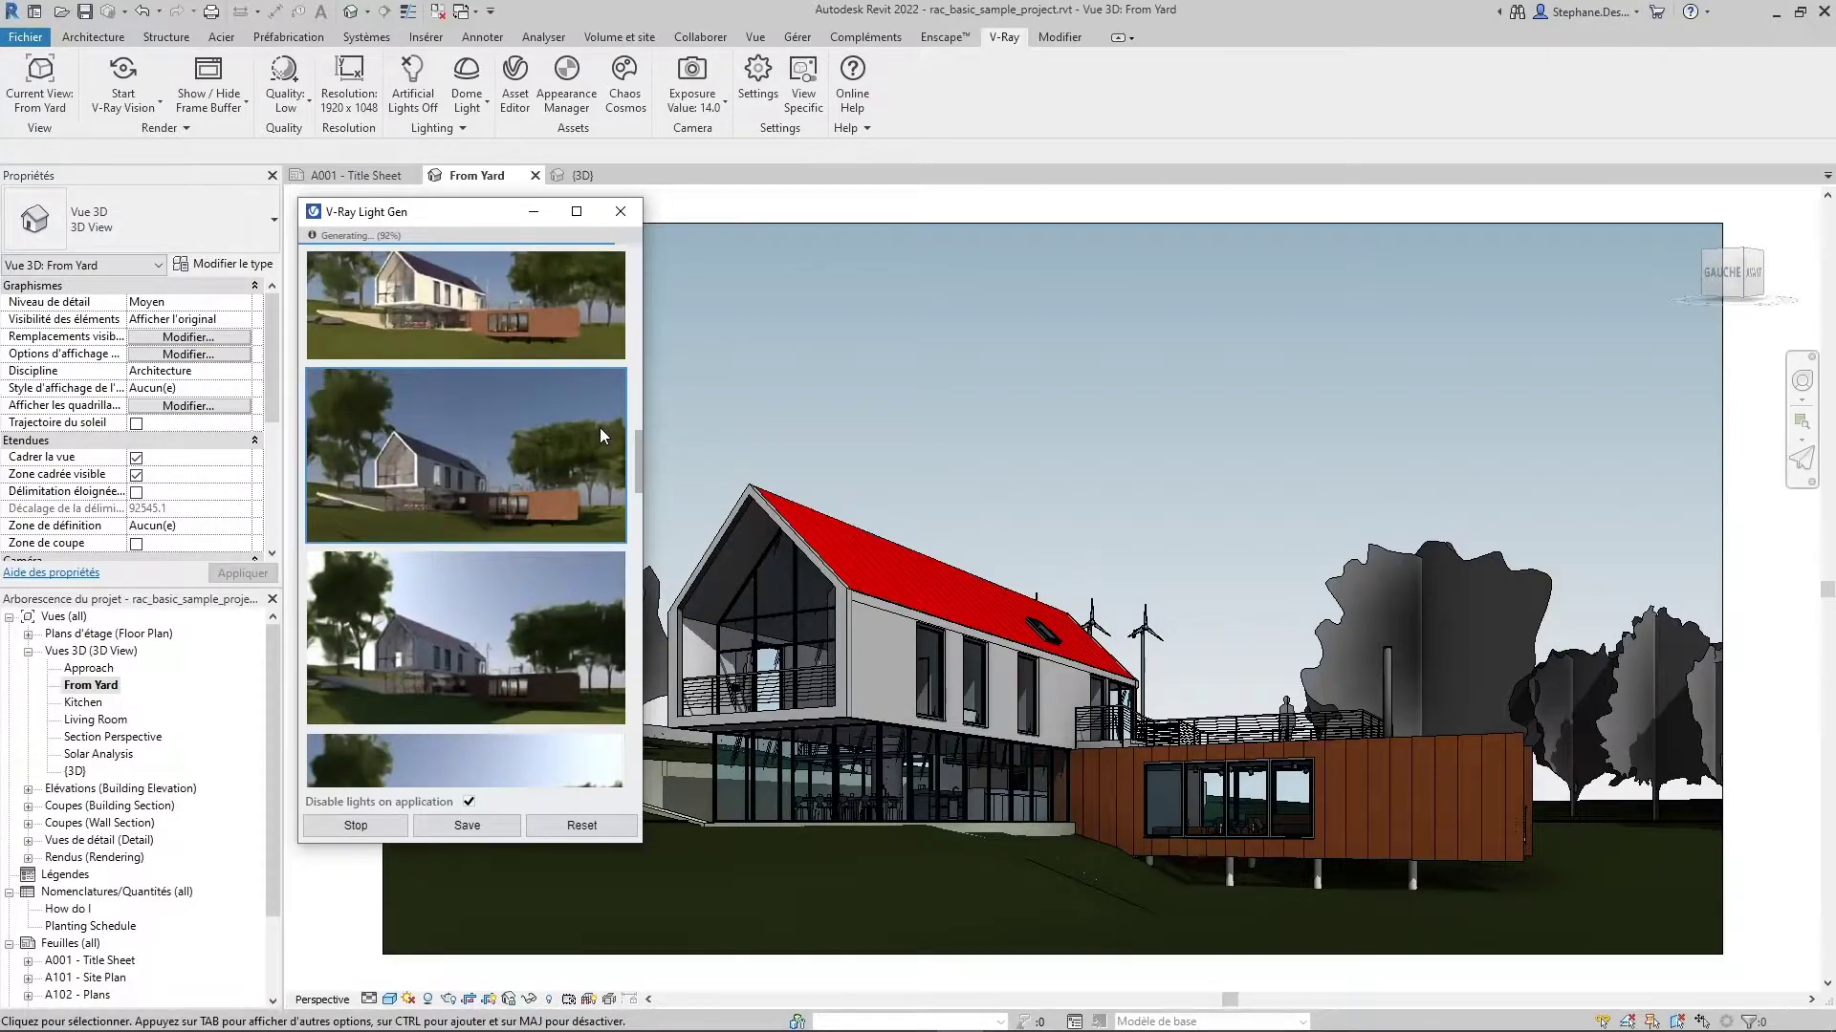
{"action": "scroll", "coordinate": [600, 427], "scroll_direction": "down", "scroll_amount": 2}
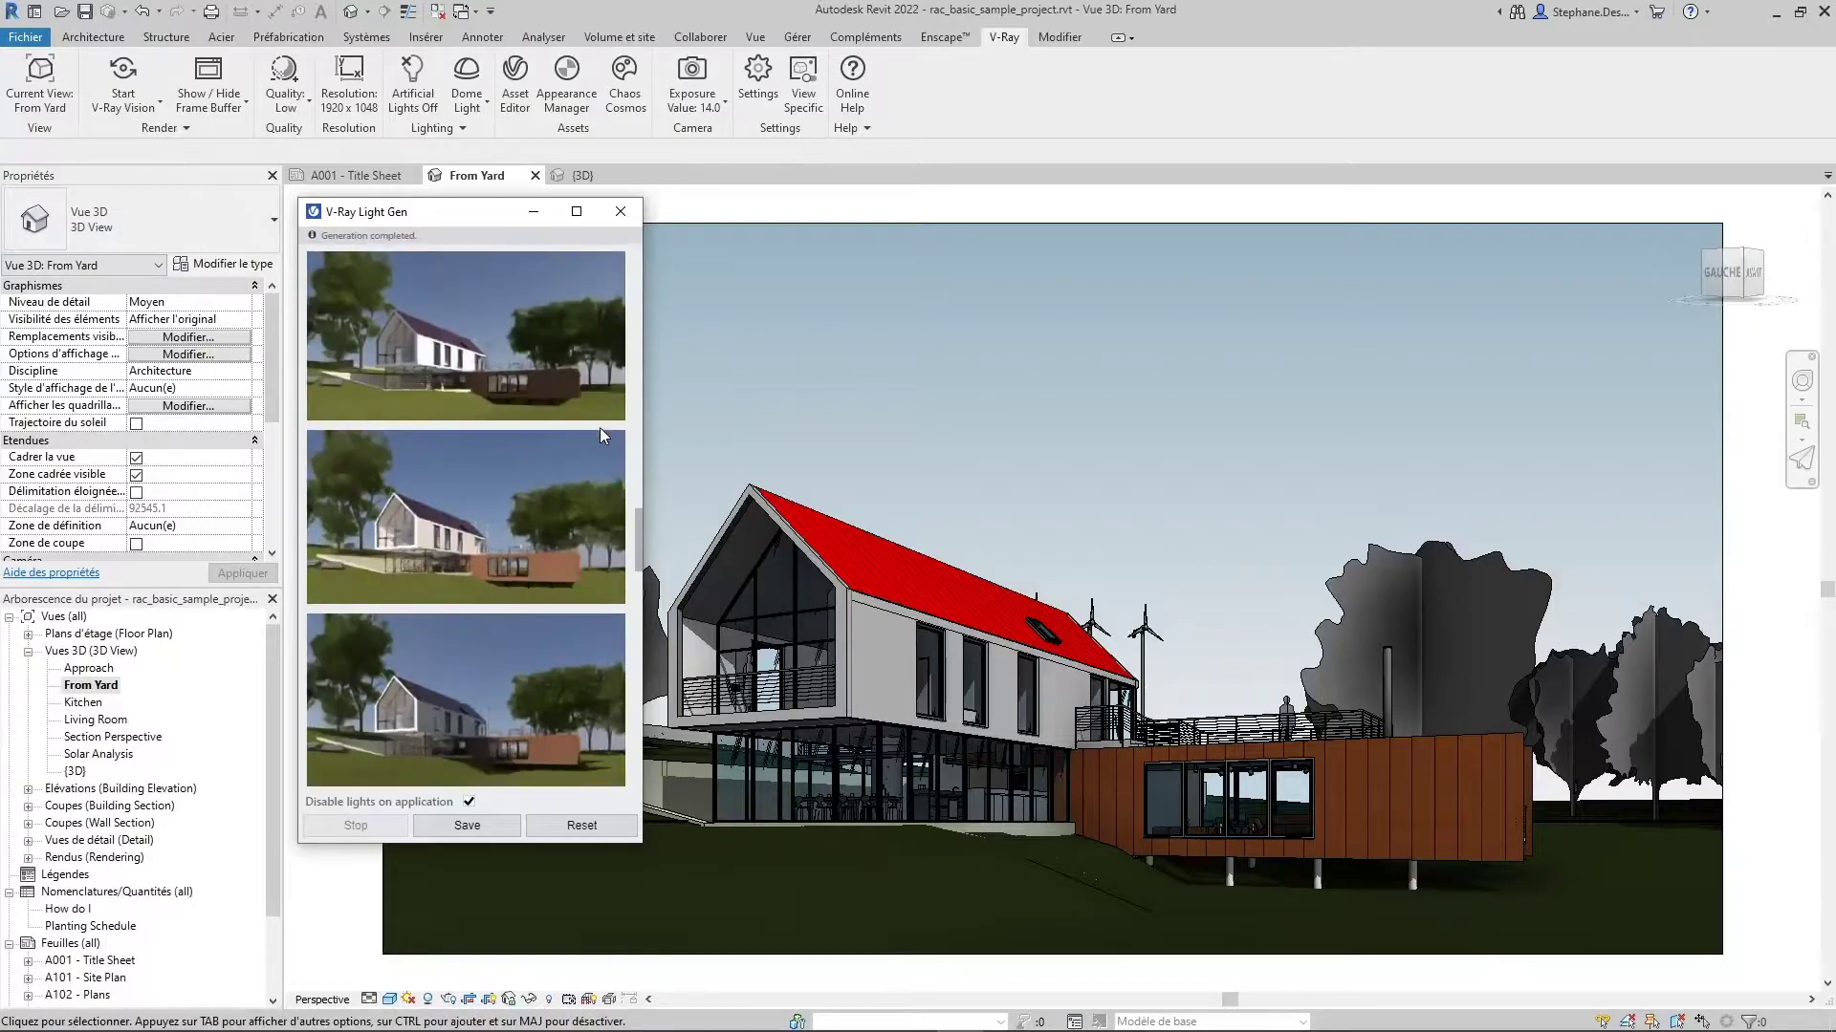
{"action": "scroll", "coordinate": [599, 427], "scroll_direction": "down", "scroll_amount": 2}
{"action": "scroll", "coordinate": [601, 429], "scroll_direction": "down", "scroll_amount": 2}
{"action": "scroll", "coordinate": [600, 429], "scroll_direction": "down", "scroll_amount": 2}
{"action": "scroll", "coordinate": [600, 429], "scroll_direction": "down", "scroll_amount": 2}
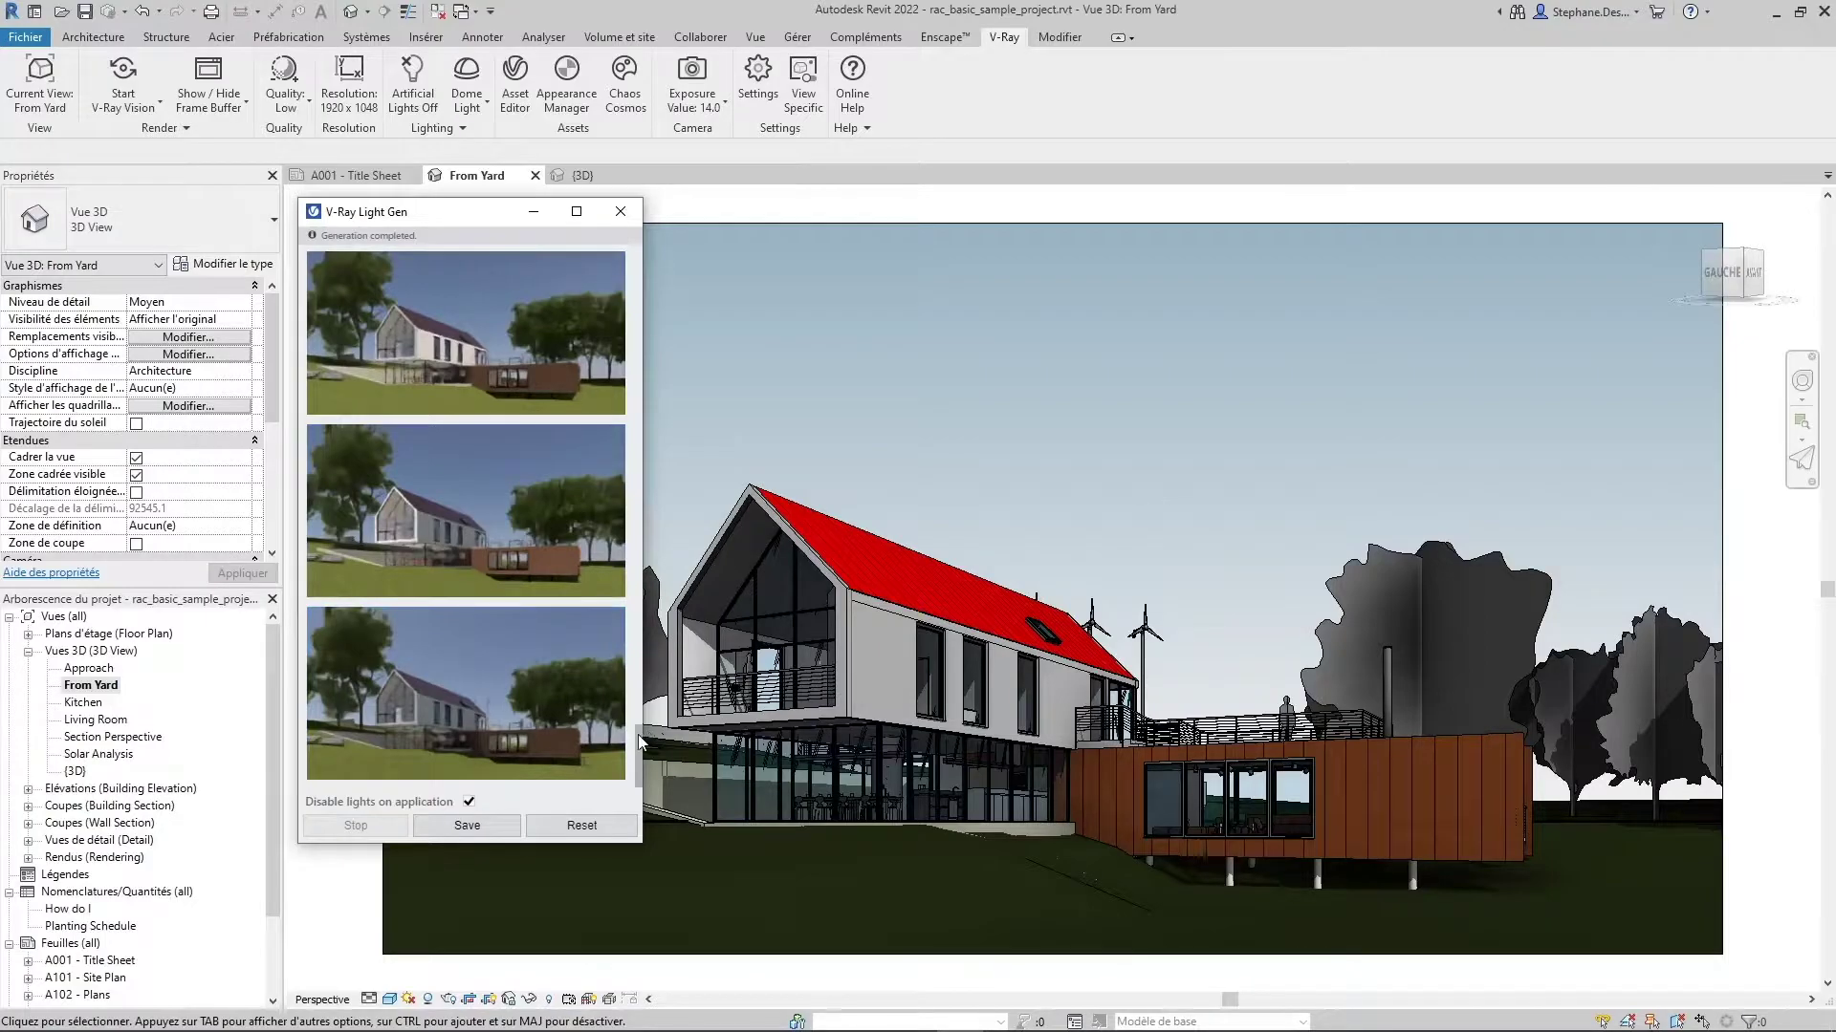
{"action": "mouse_move", "coordinate": [638, 738]}
{"action": "left_mouse_down"}
{"action": "mouse_move", "coordinate": [627, 562]}
{"action": "mouse_move", "coordinate": [623, 760]}
{"action": "mouse_move", "coordinate": [612, 287]}
{"action": "left_mouse_up"}
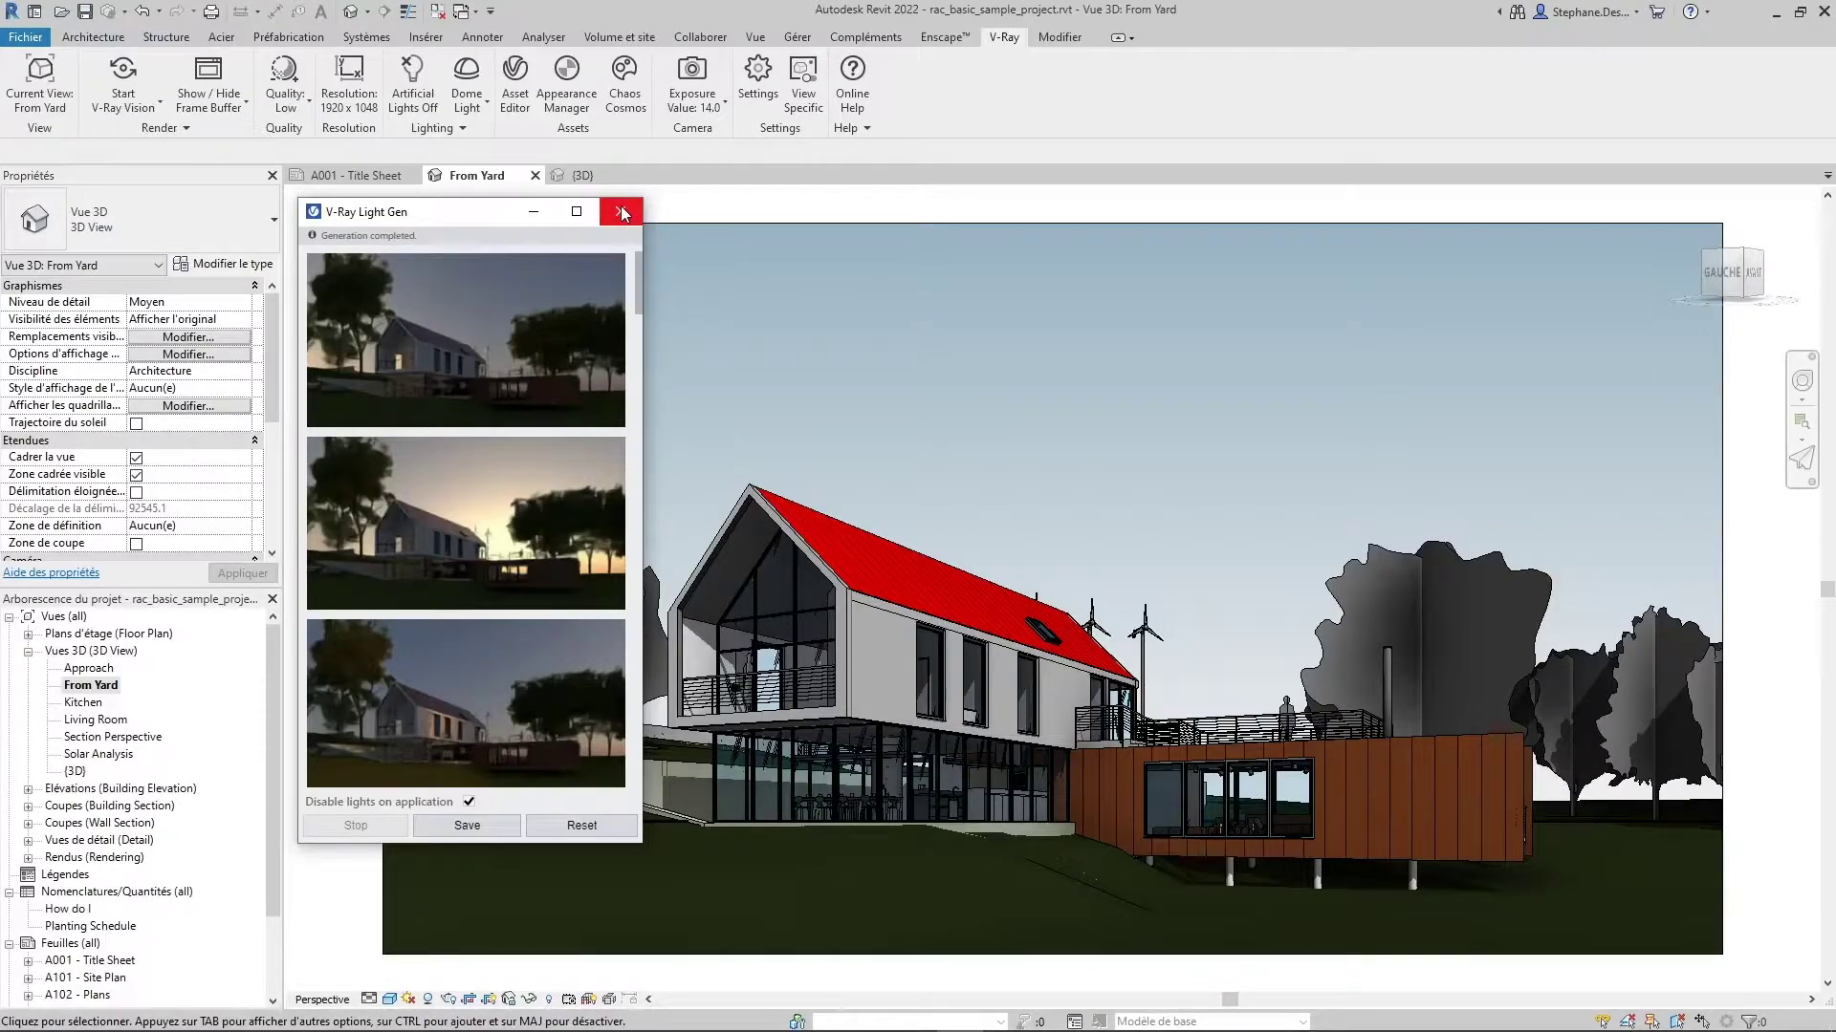
{"action": "left_click", "coordinate": [622, 212]}
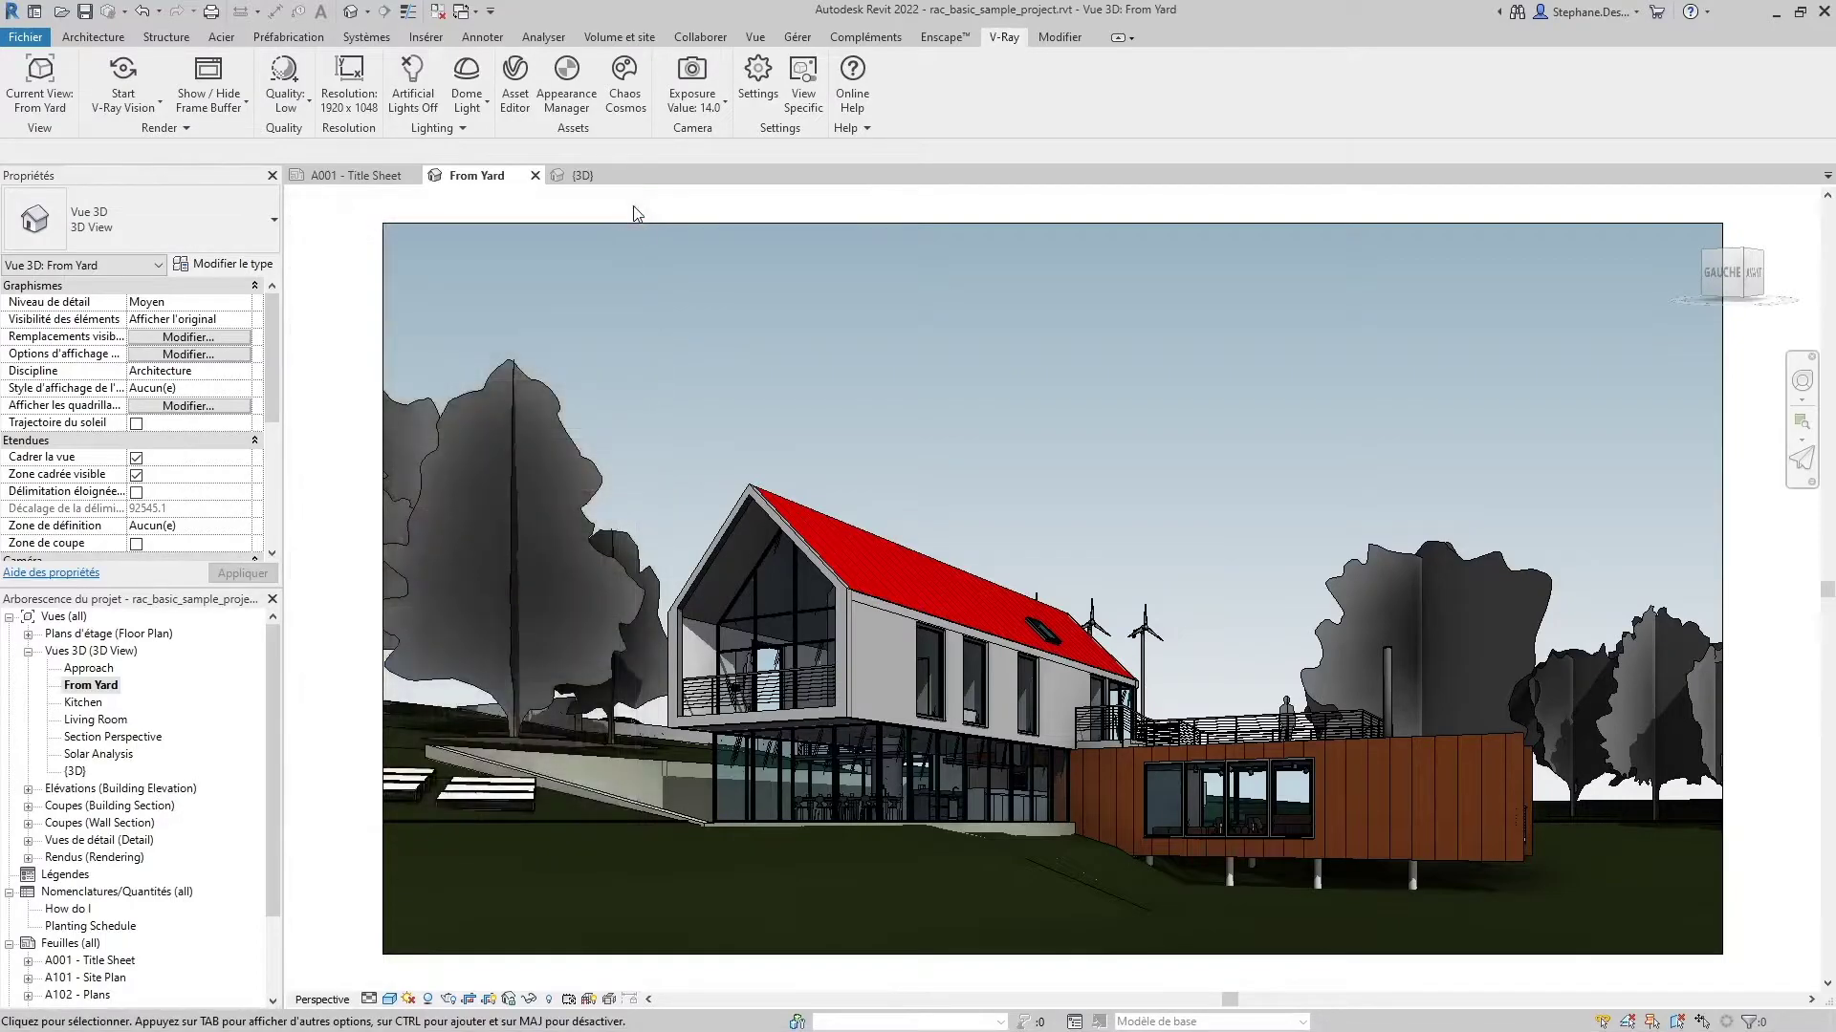
{"action": "left_click", "coordinate": [468, 106]}
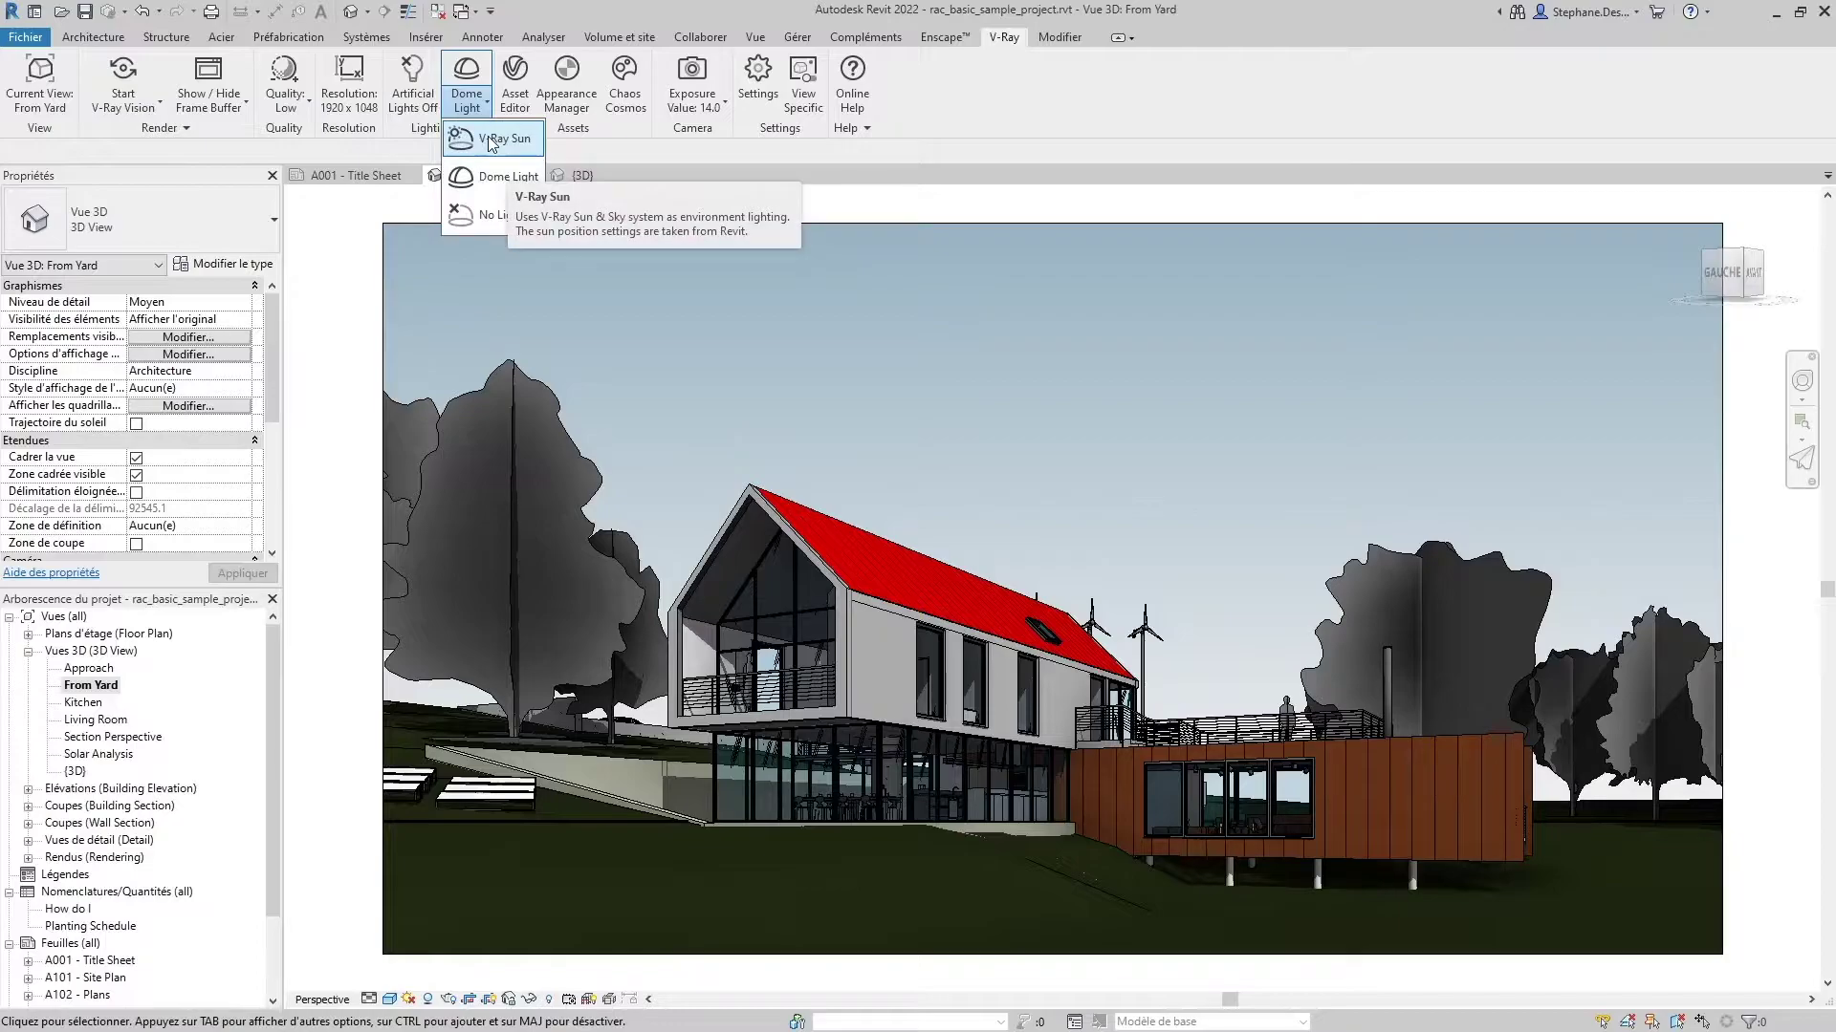
{"action": "left_click", "coordinate": [994, 104]}
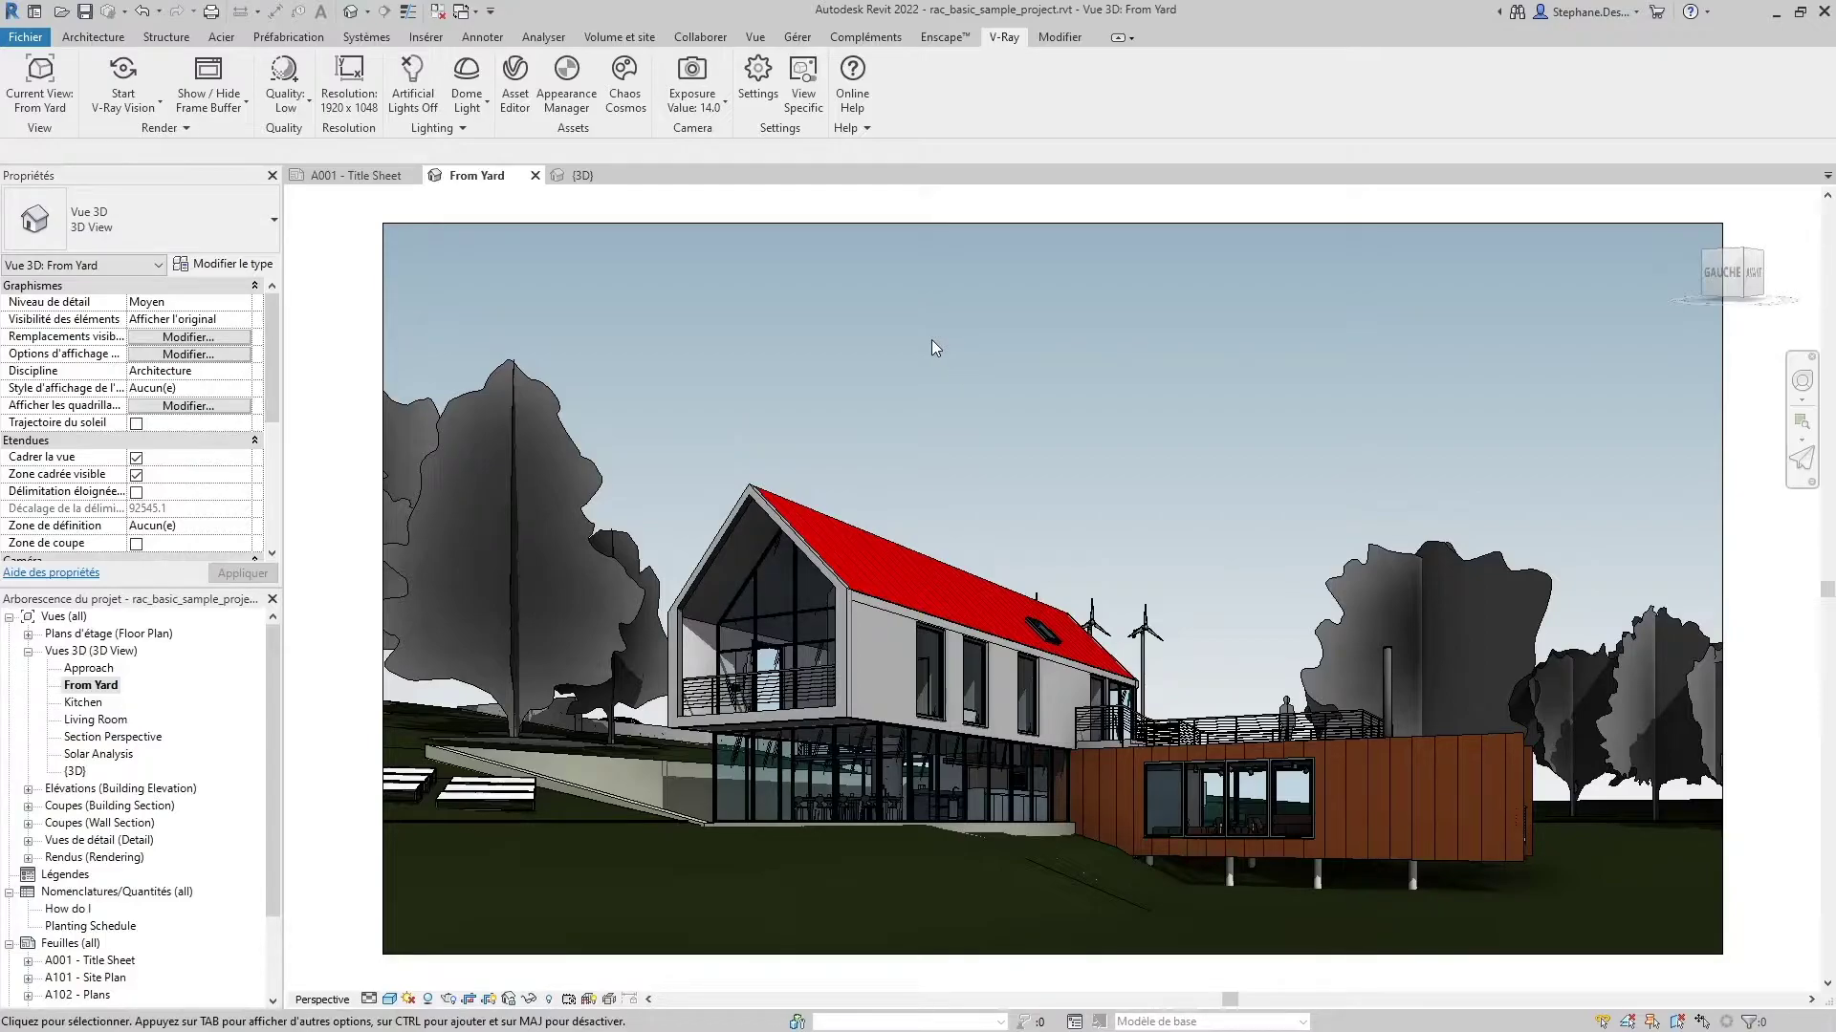
{"action": "left_click", "coordinate": [514, 84]}
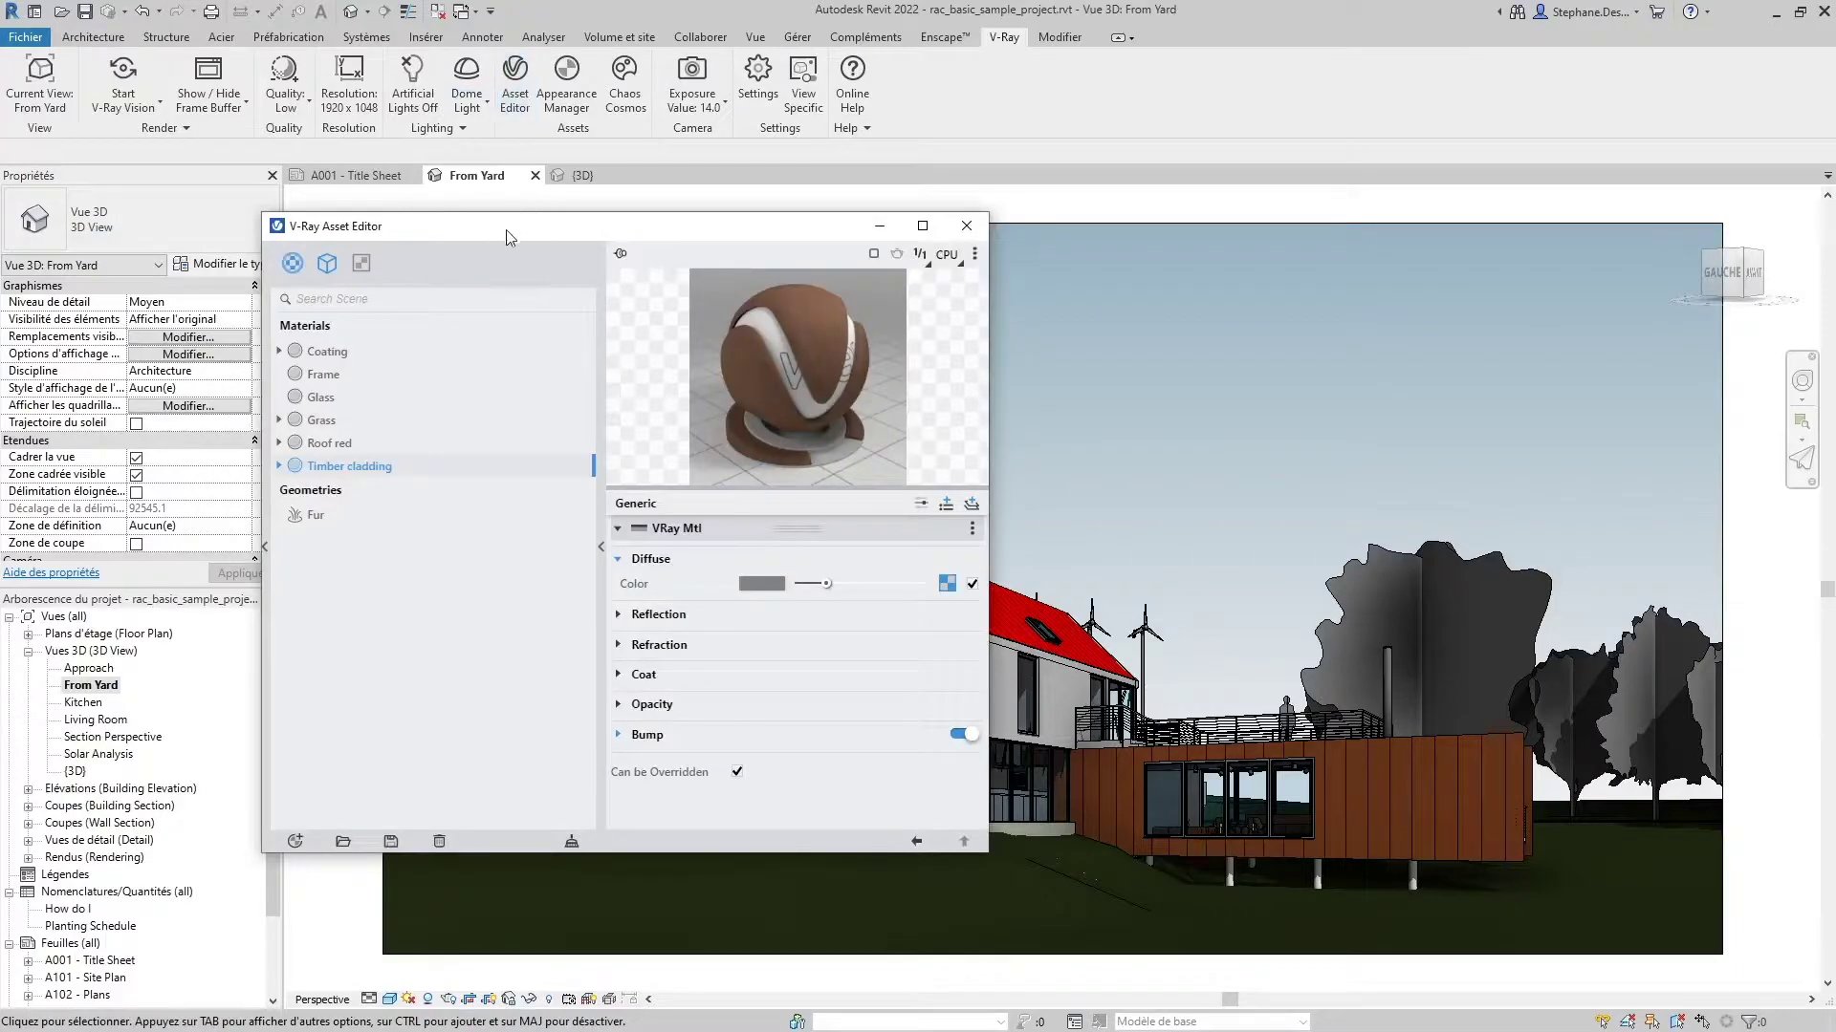
{"action": "left_click_drag", "start_coordinate": [505, 179], "coordinate": [532, 203]}
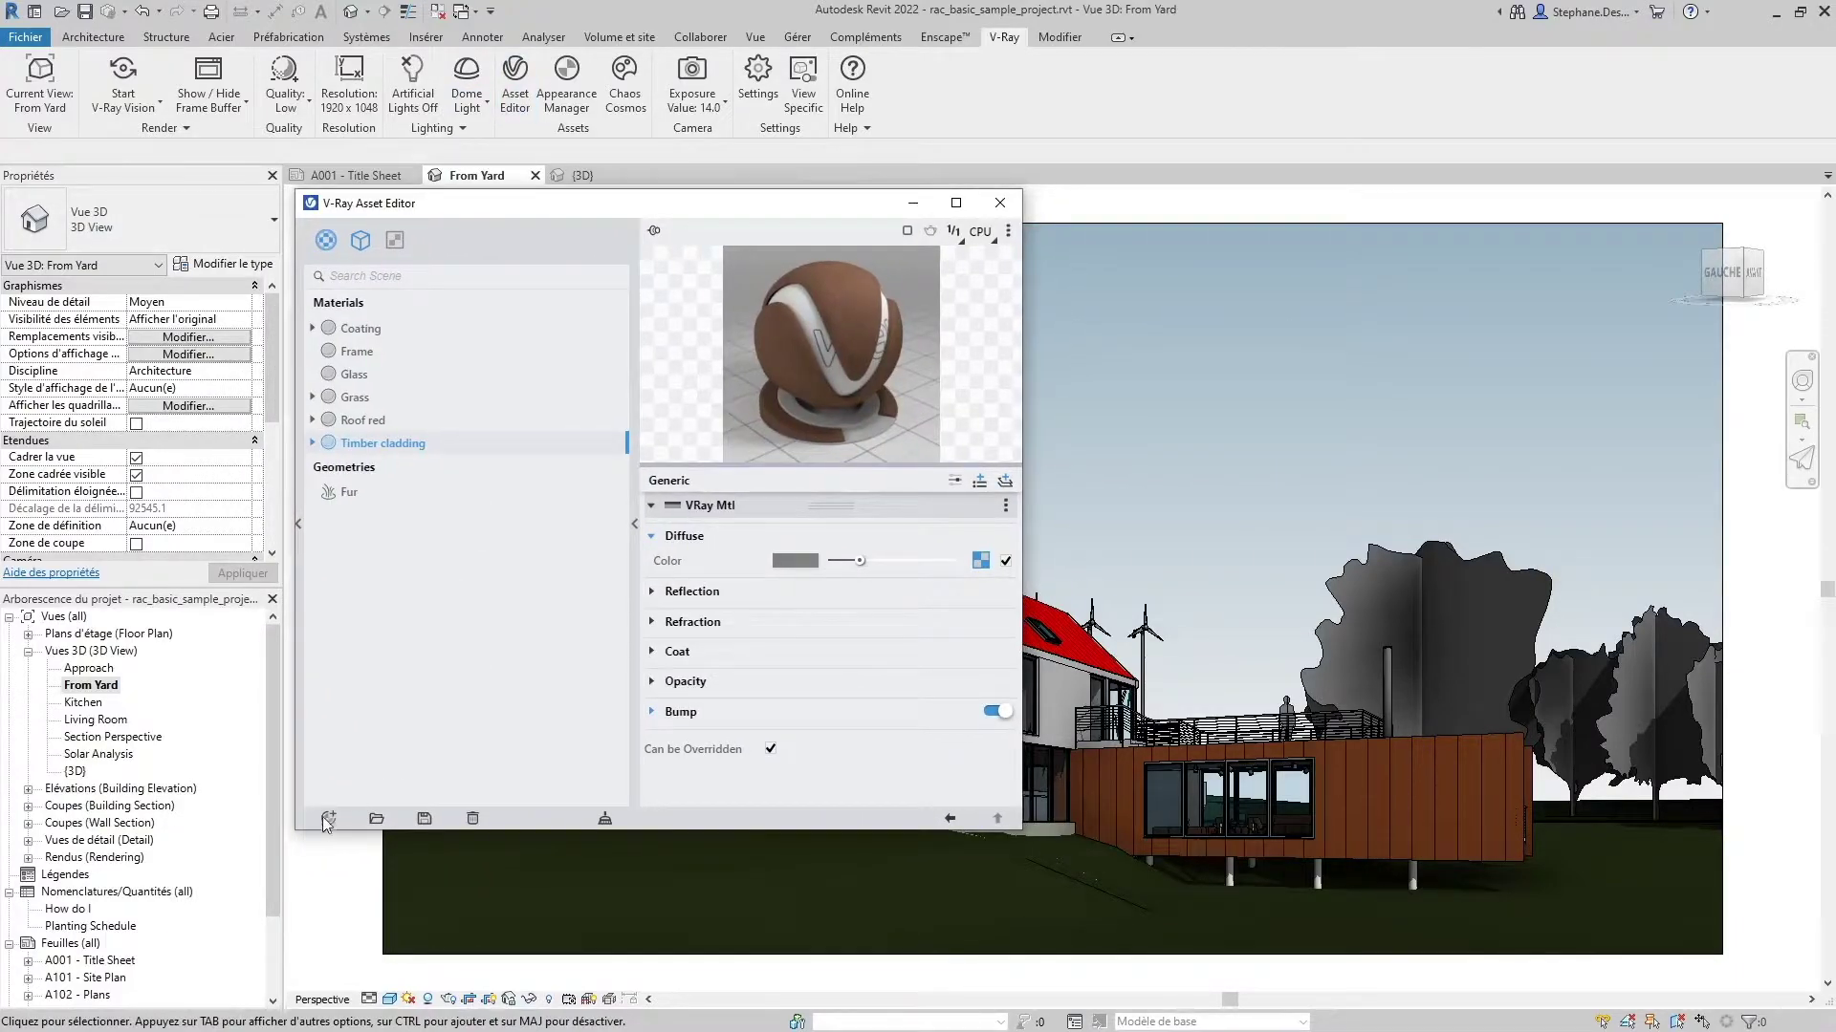
{"action": "left_click", "coordinate": [300, 532]}
{"action": "mouse_move", "coordinate": [327, 204]}
{"action": "left_mouse_down"}
{"action": "mouse_move", "coordinate": [365, 221]}
{"action": "mouse_move", "coordinate": [387, 206]}
{"action": "left_mouse_up"}
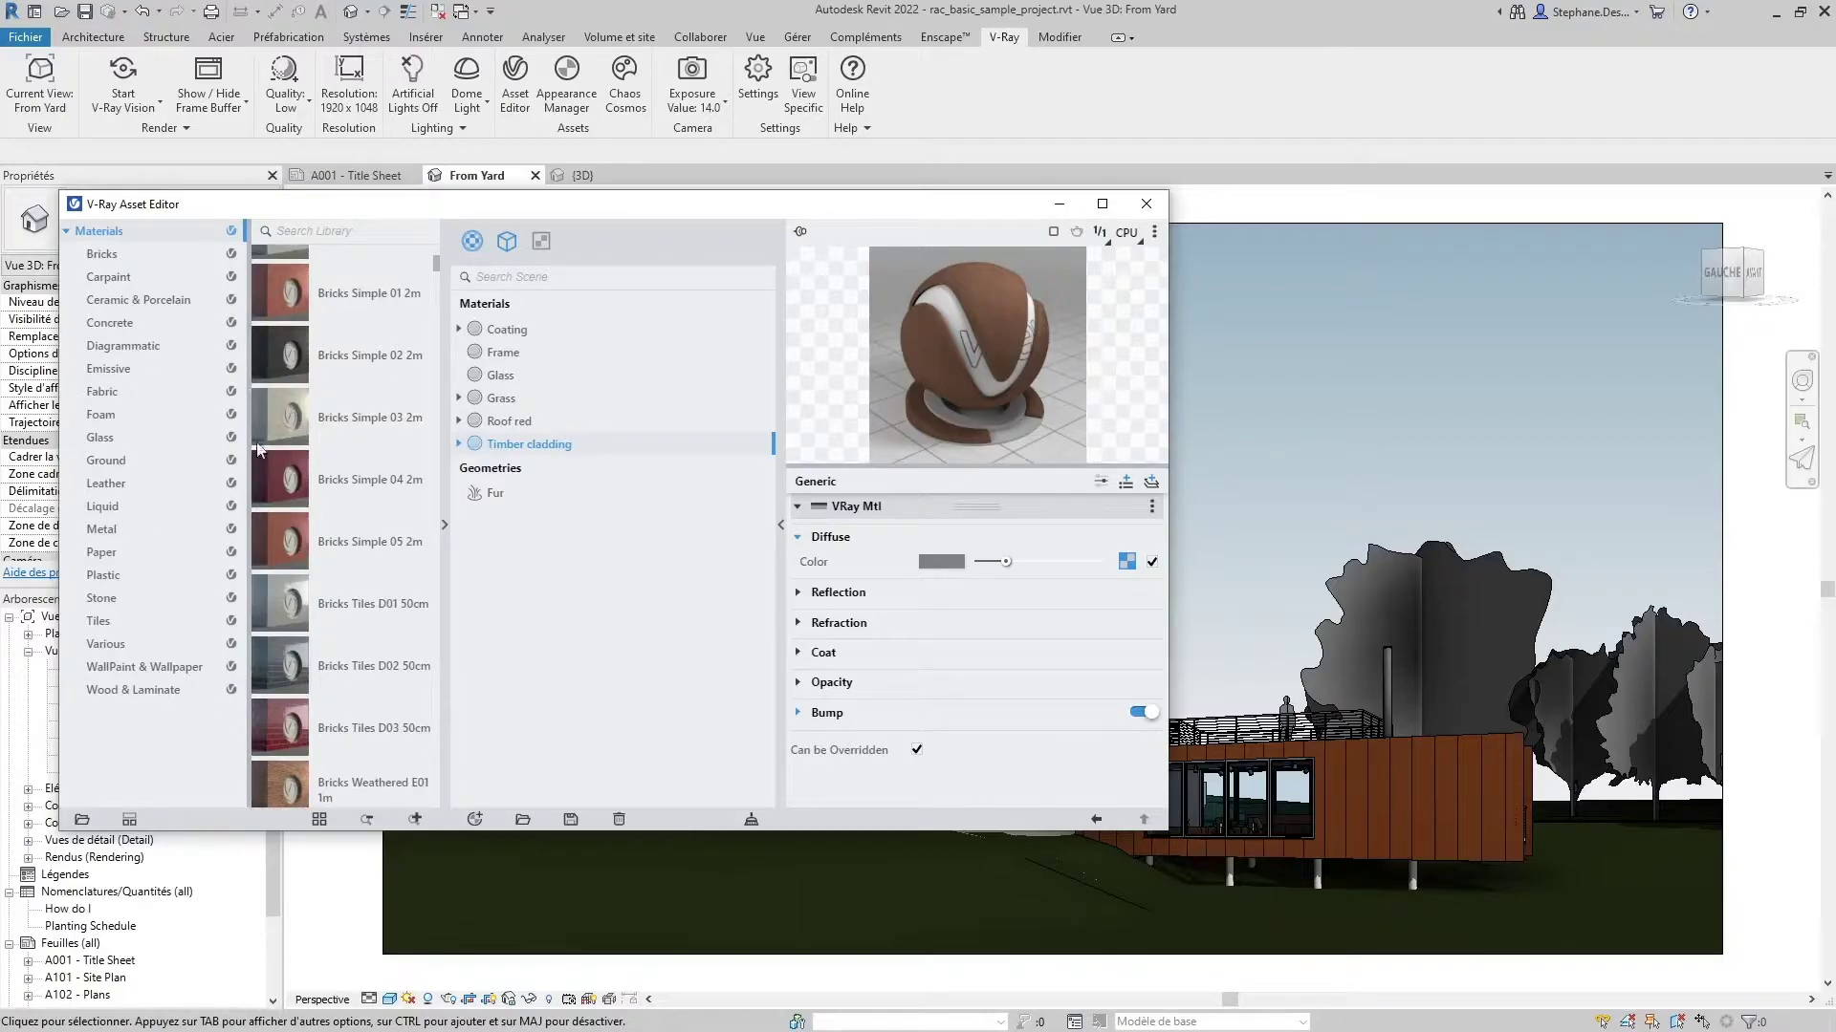
{"action": "scroll", "coordinate": [342, 459], "scroll_direction": "up", "scroll_amount": 2}
{"action": "scroll", "coordinate": [342, 459], "scroll_direction": "up", "scroll_amount": 2}
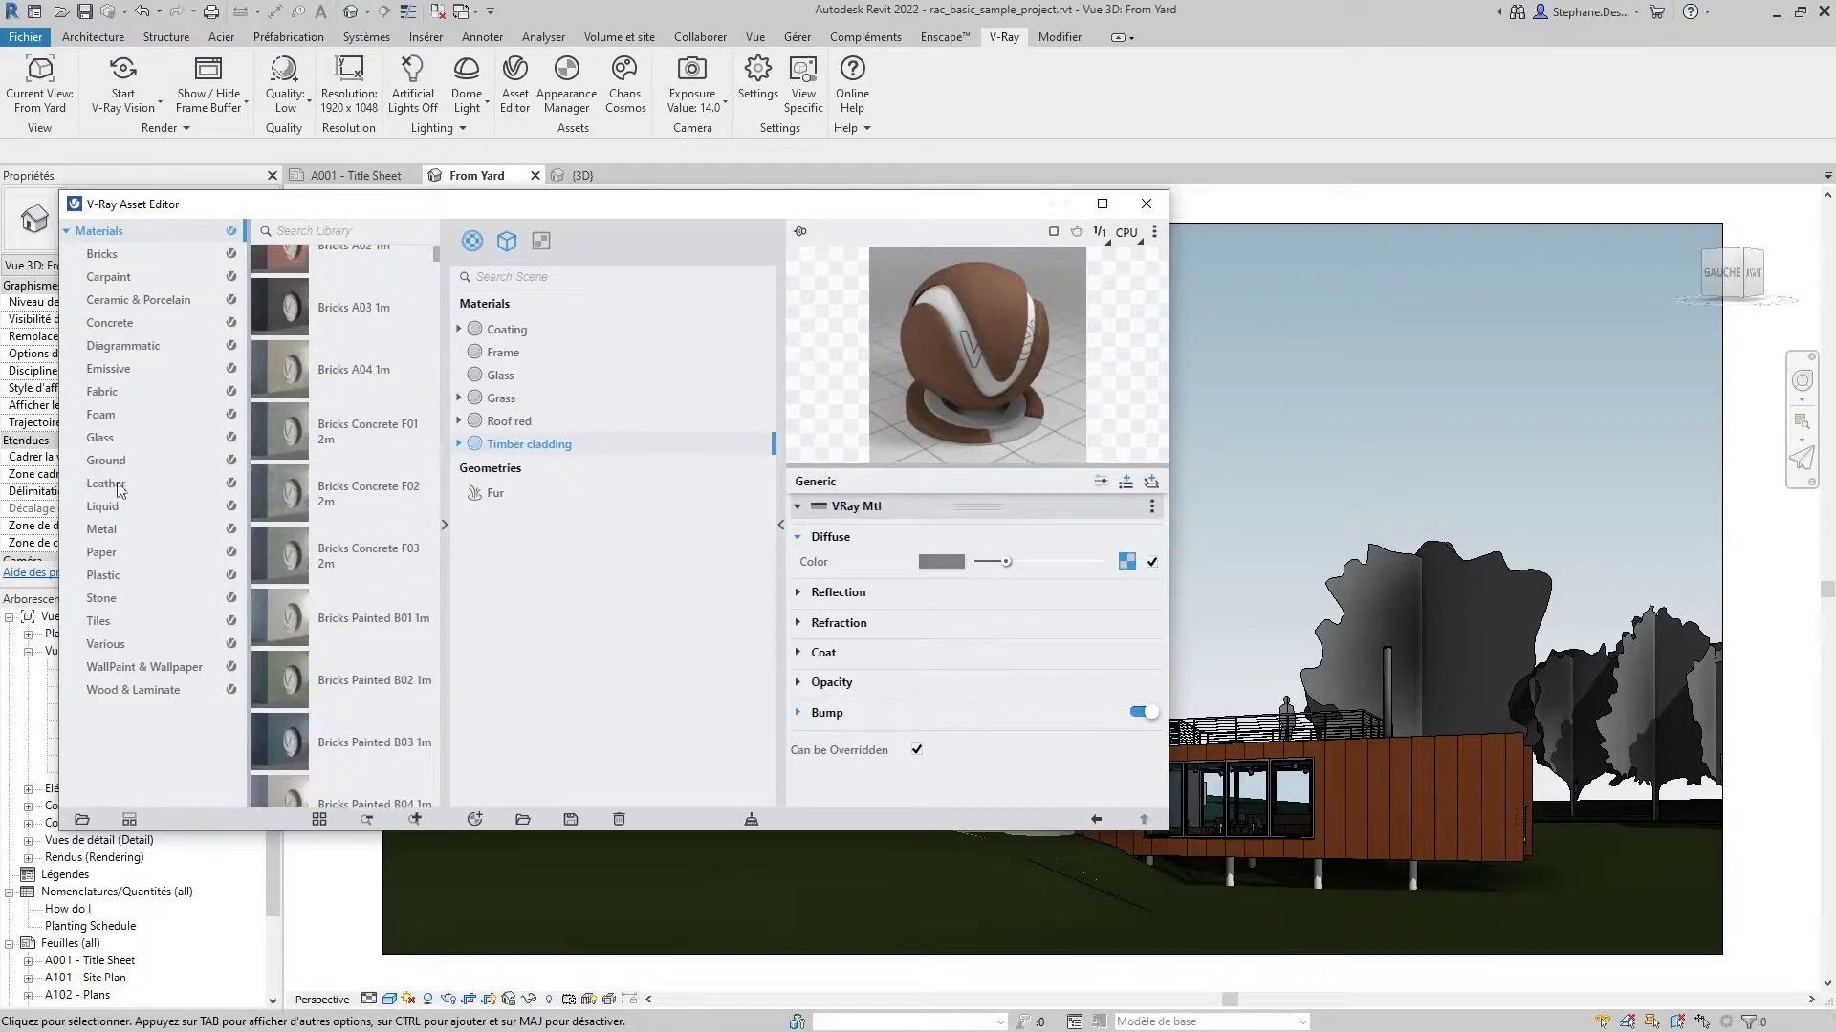
{"action": "left_click", "coordinate": [446, 352]}
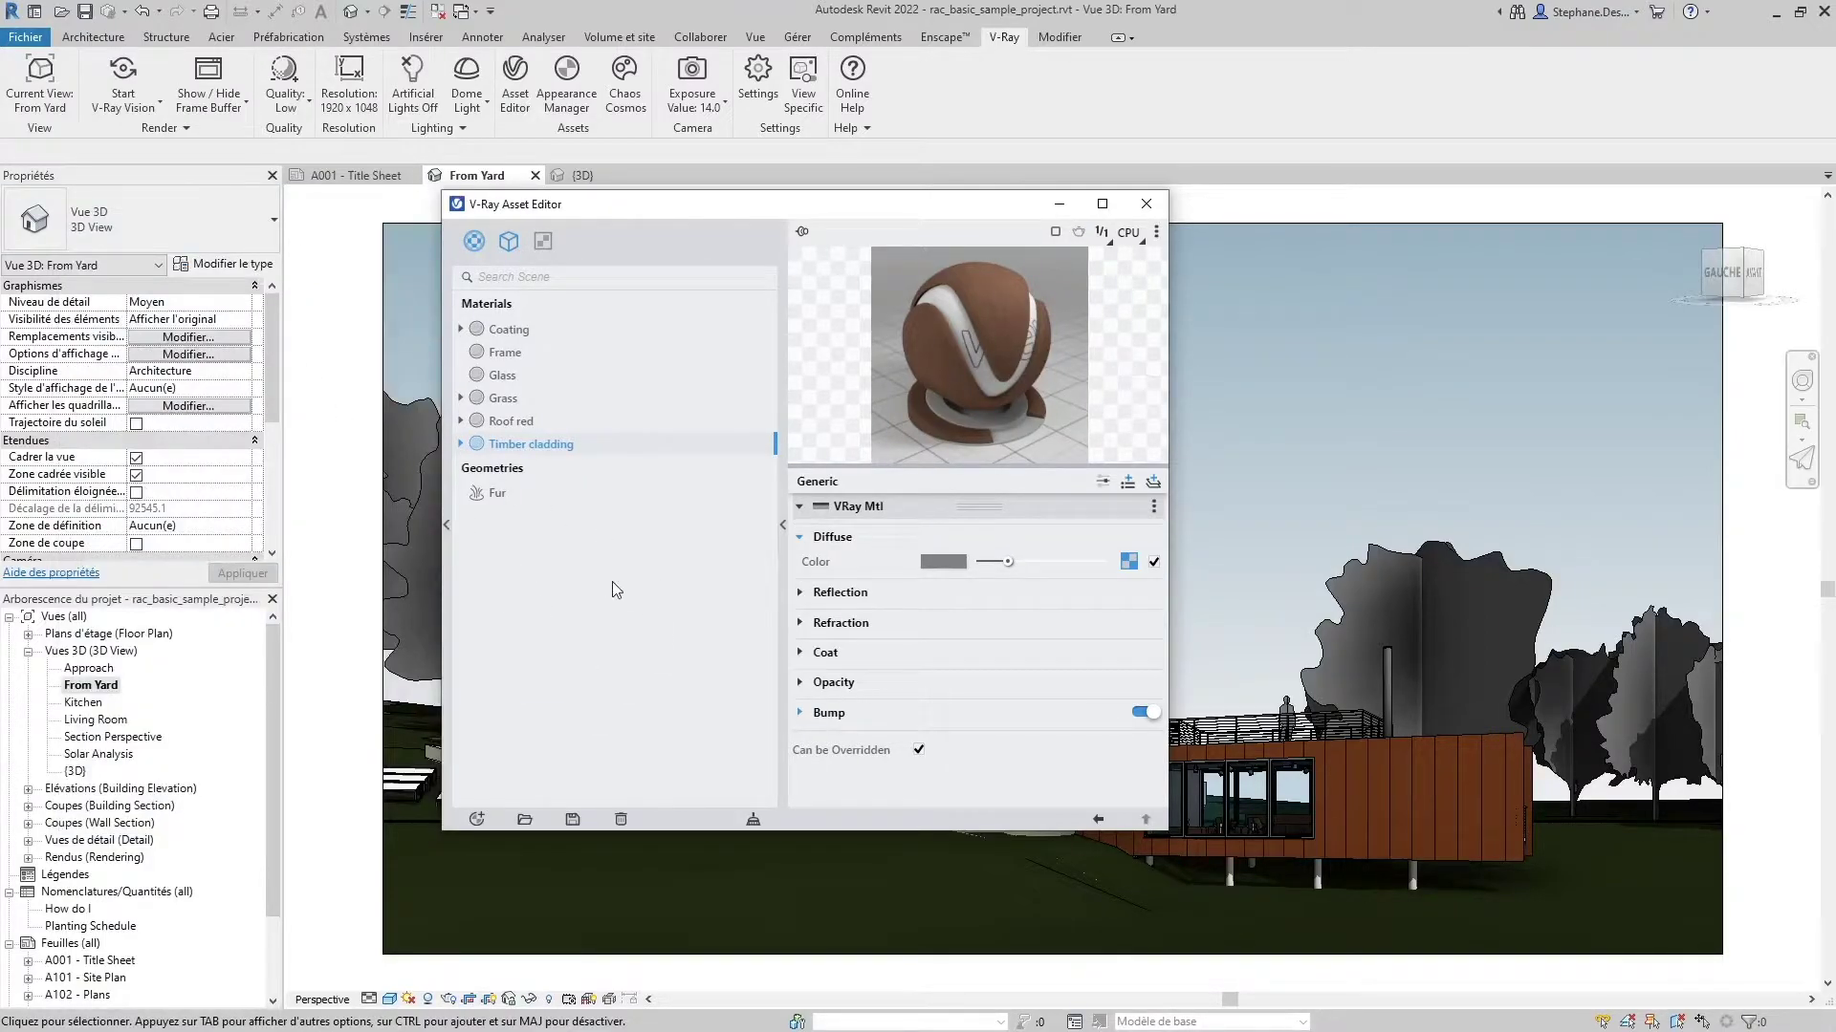
{"action": "left_click_drag", "start_coordinate": [742, 204], "coordinate": [582, 212]}
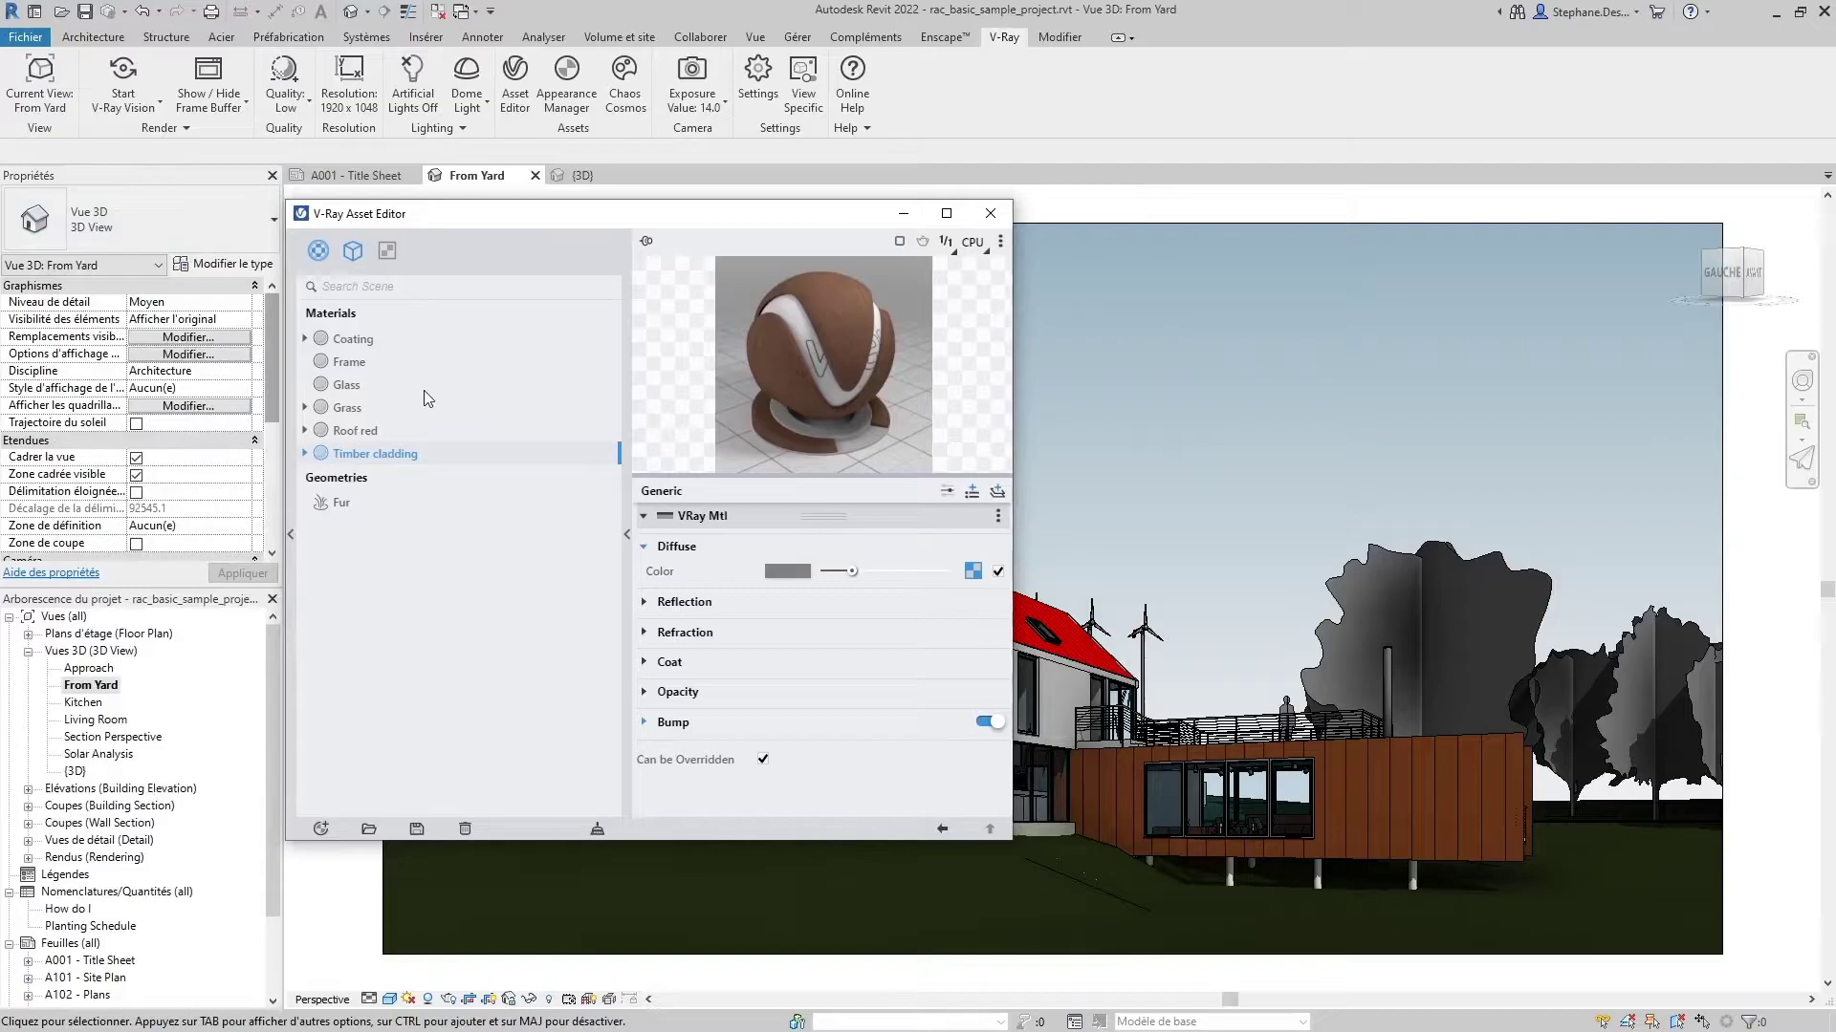
{"action": "left_click", "coordinate": [990, 214]}
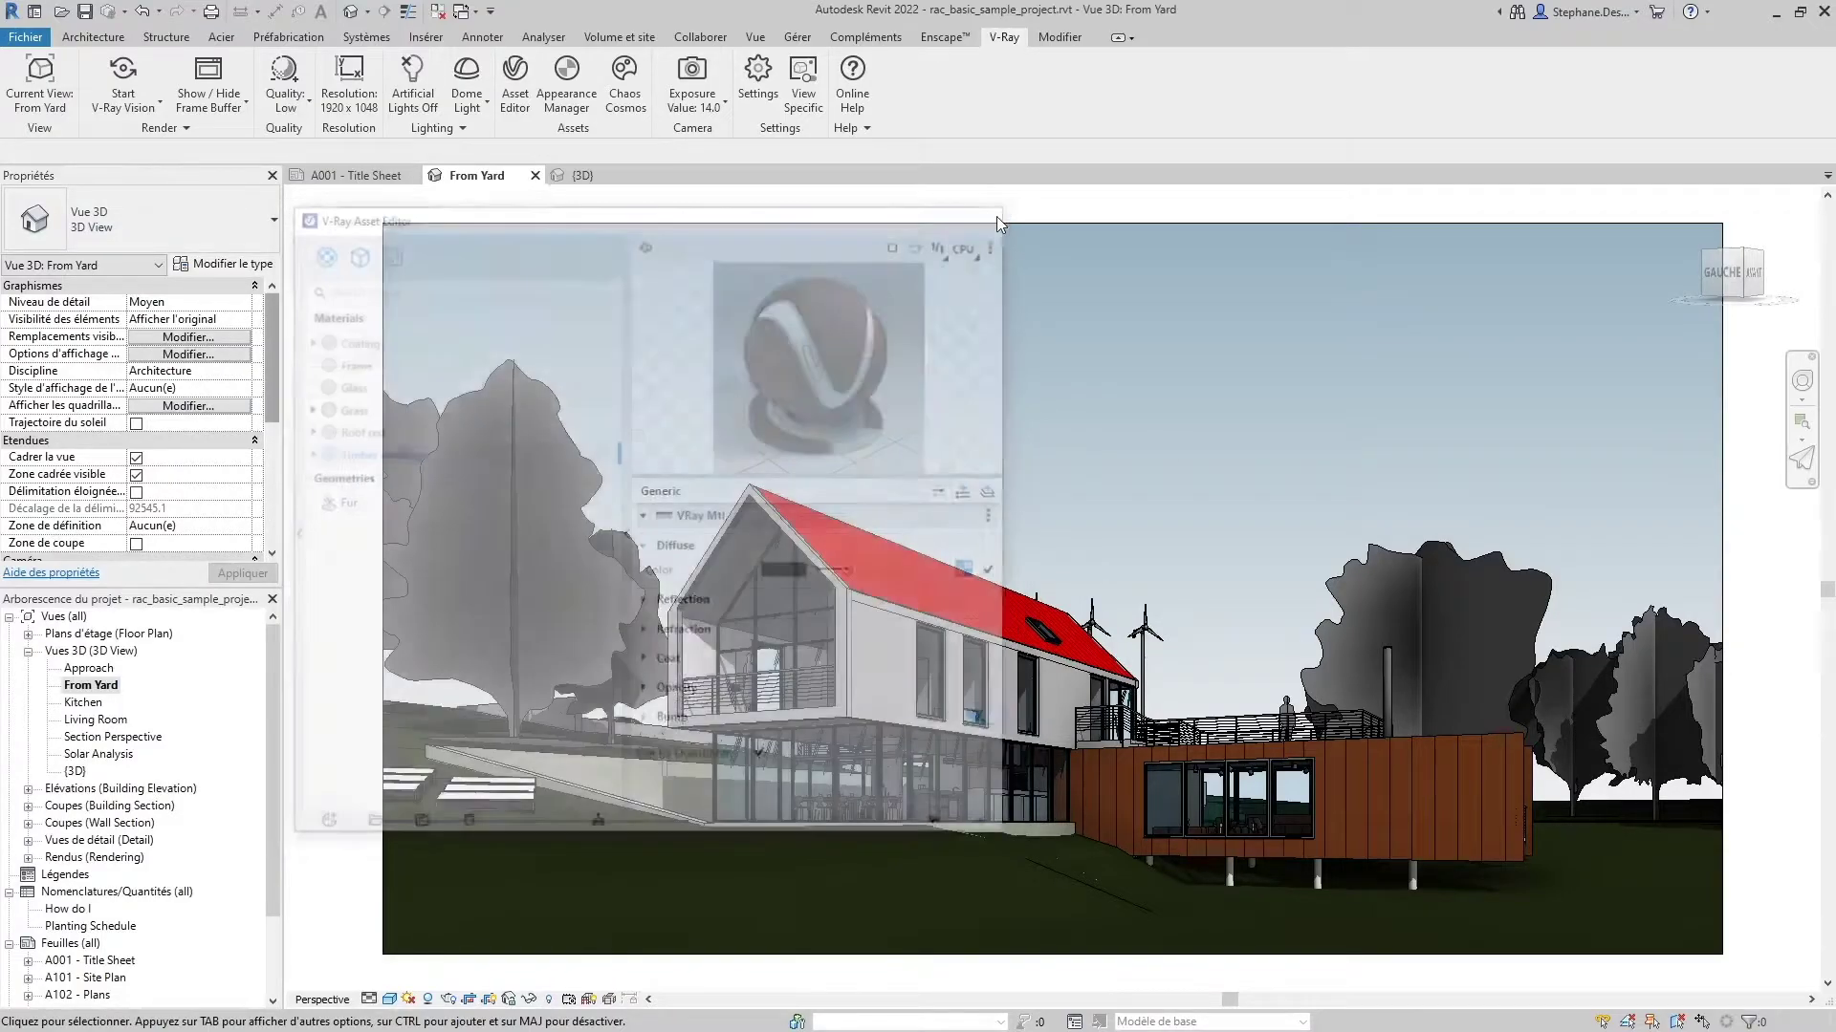
Step: Open the V-Ray Appearance Manager, move it left, and scroll to the Concrete, Sand/Cement entries
{"action": "left_click", "coordinate": [566, 82]}
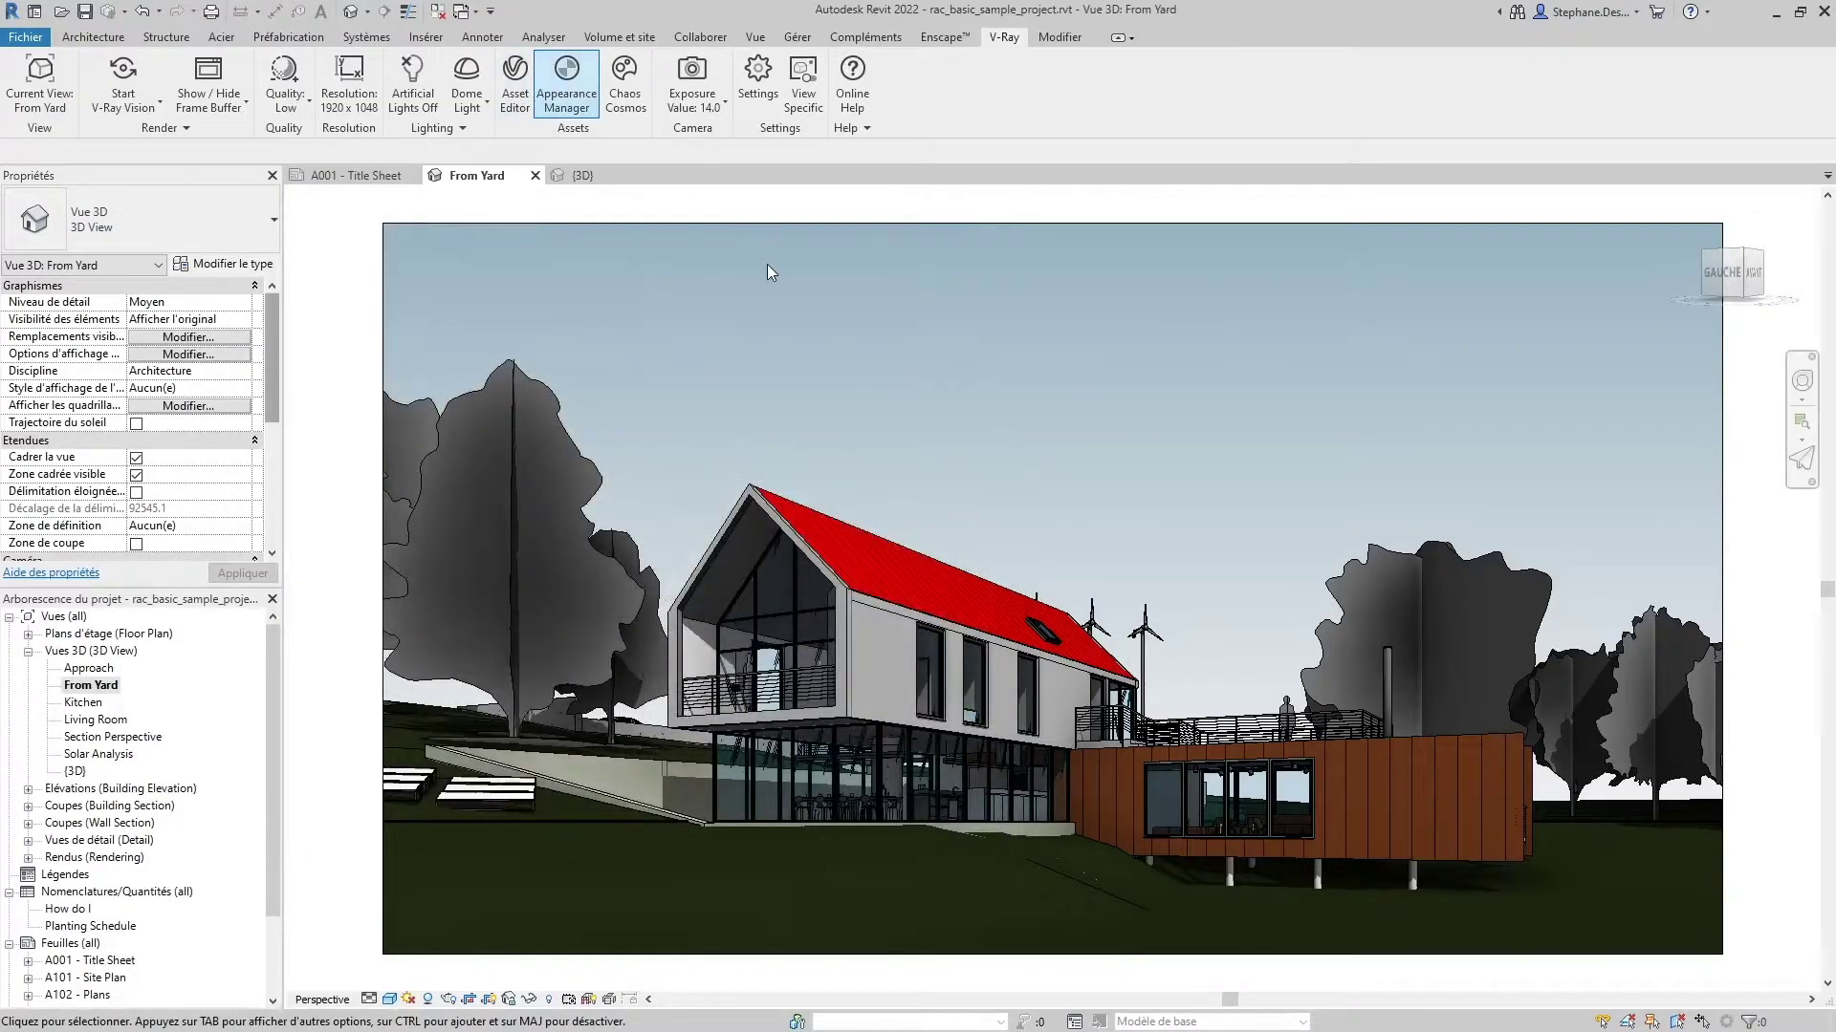
{"action": "left_click_drag", "start_coordinate": [901, 238], "coordinate": [346, 214]}
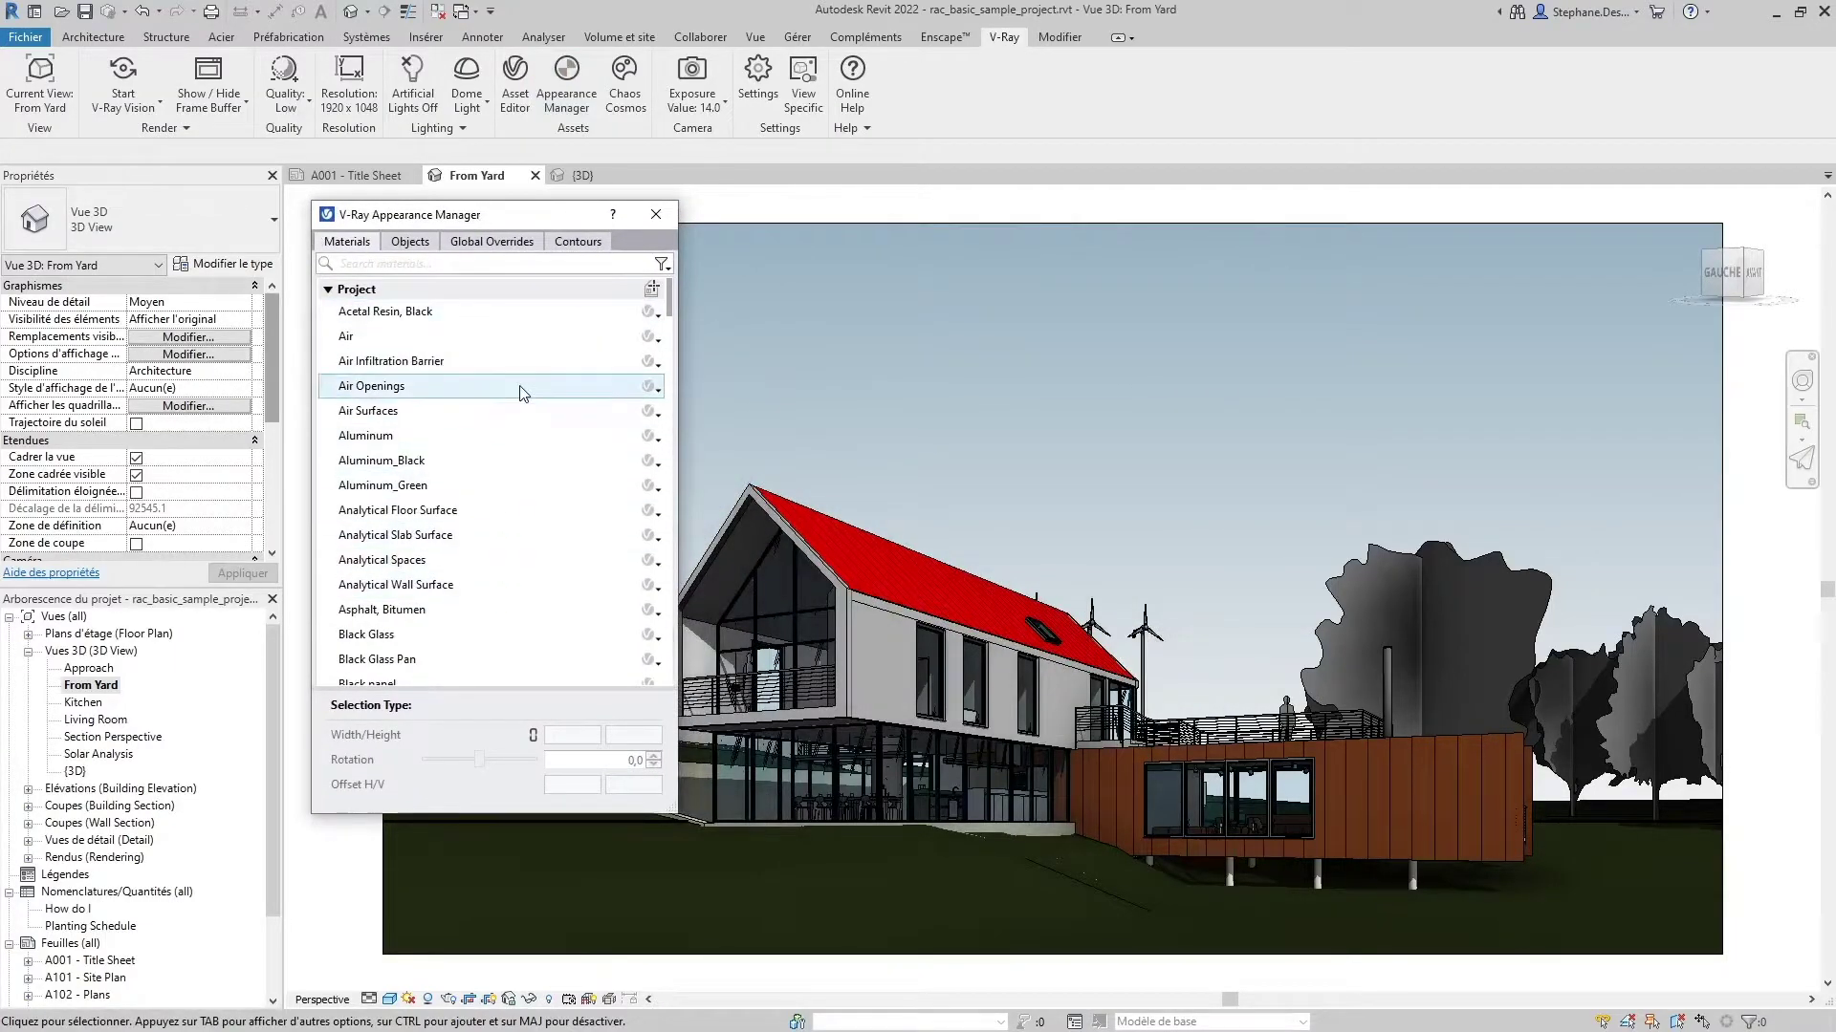
{"action": "scroll", "coordinate": [521, 394], "scroll_direction": "down", "scroll_amount": 4}
{"action": "scroll", "coordinate": [524, 396], "scroll_direction": "down", "scroll_amount": 4}
{"action": "scroll", "coordinate": [524, 396], "scroll_direction": "down", "scroll_amount": 3}
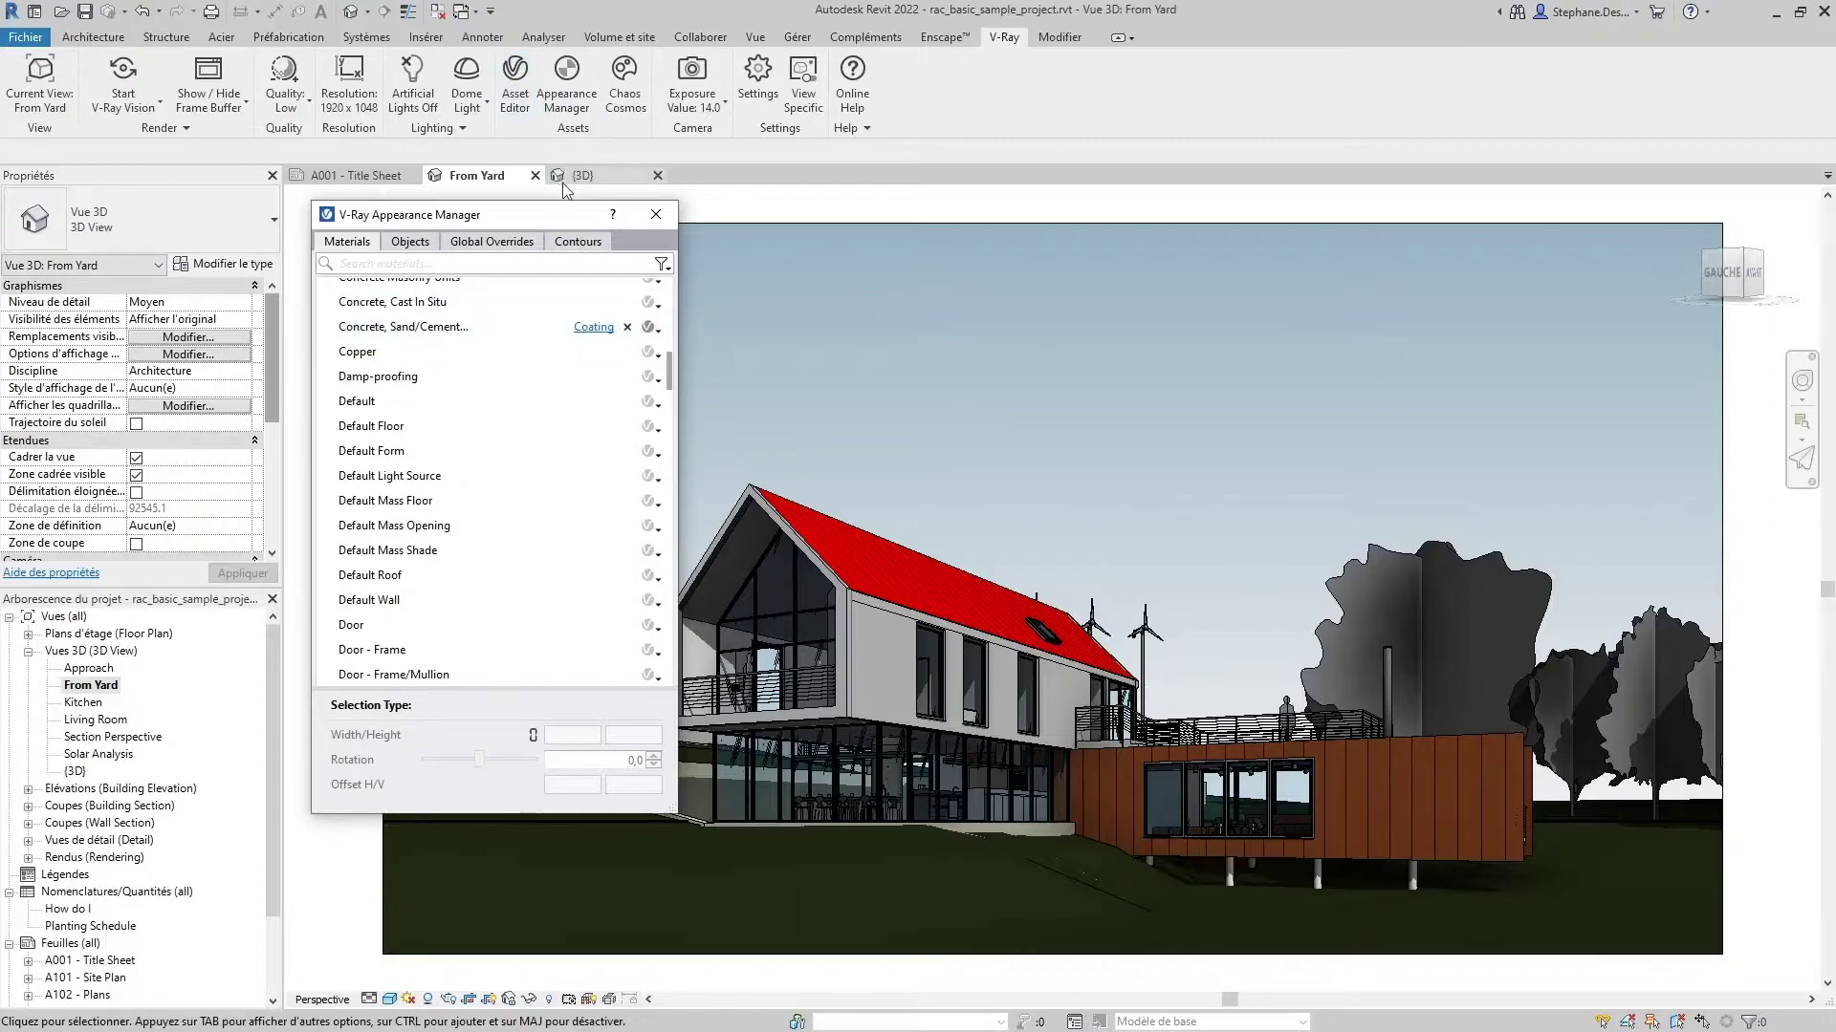
Step: Open the Asset Editor on the Coating material and confirm Concrete, Sand/Cement still uses Coating
{"action": "left_click", "coordinate": [508, 90]}
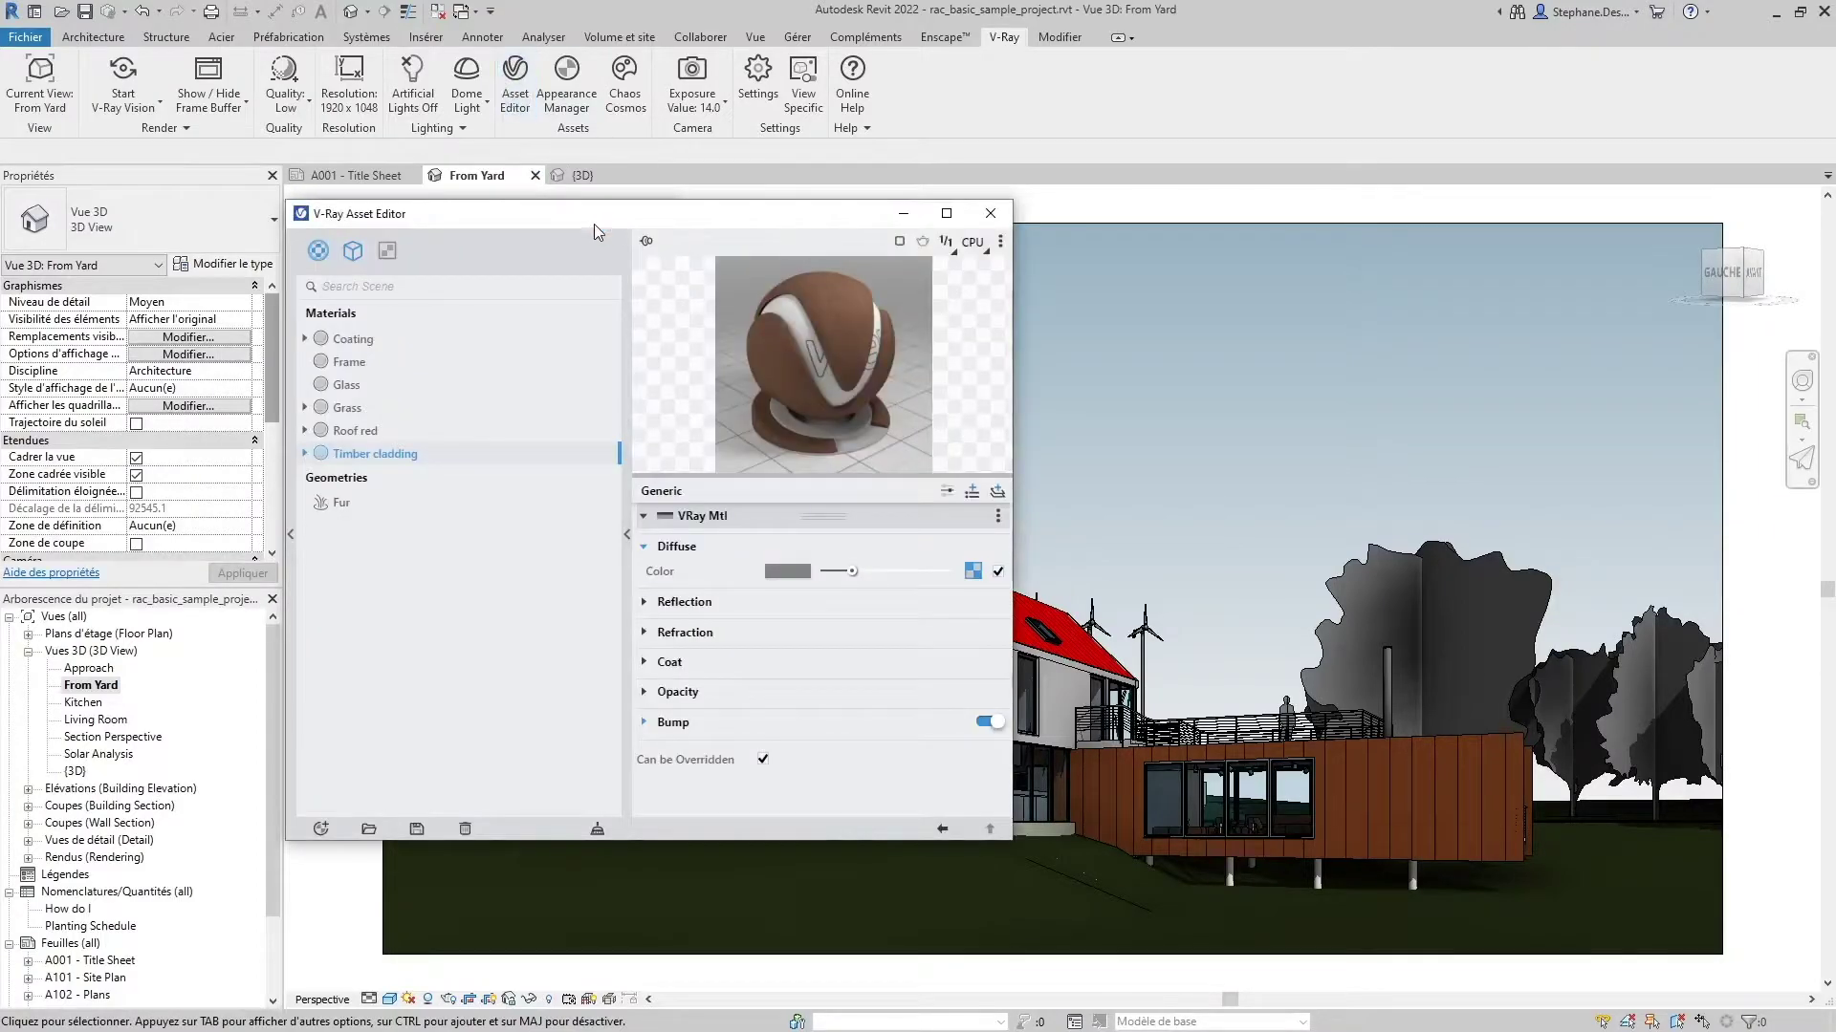
{"action": "left_click_drag", "start_coordinate": [594, 221], "coordinate": [1084, 219]}
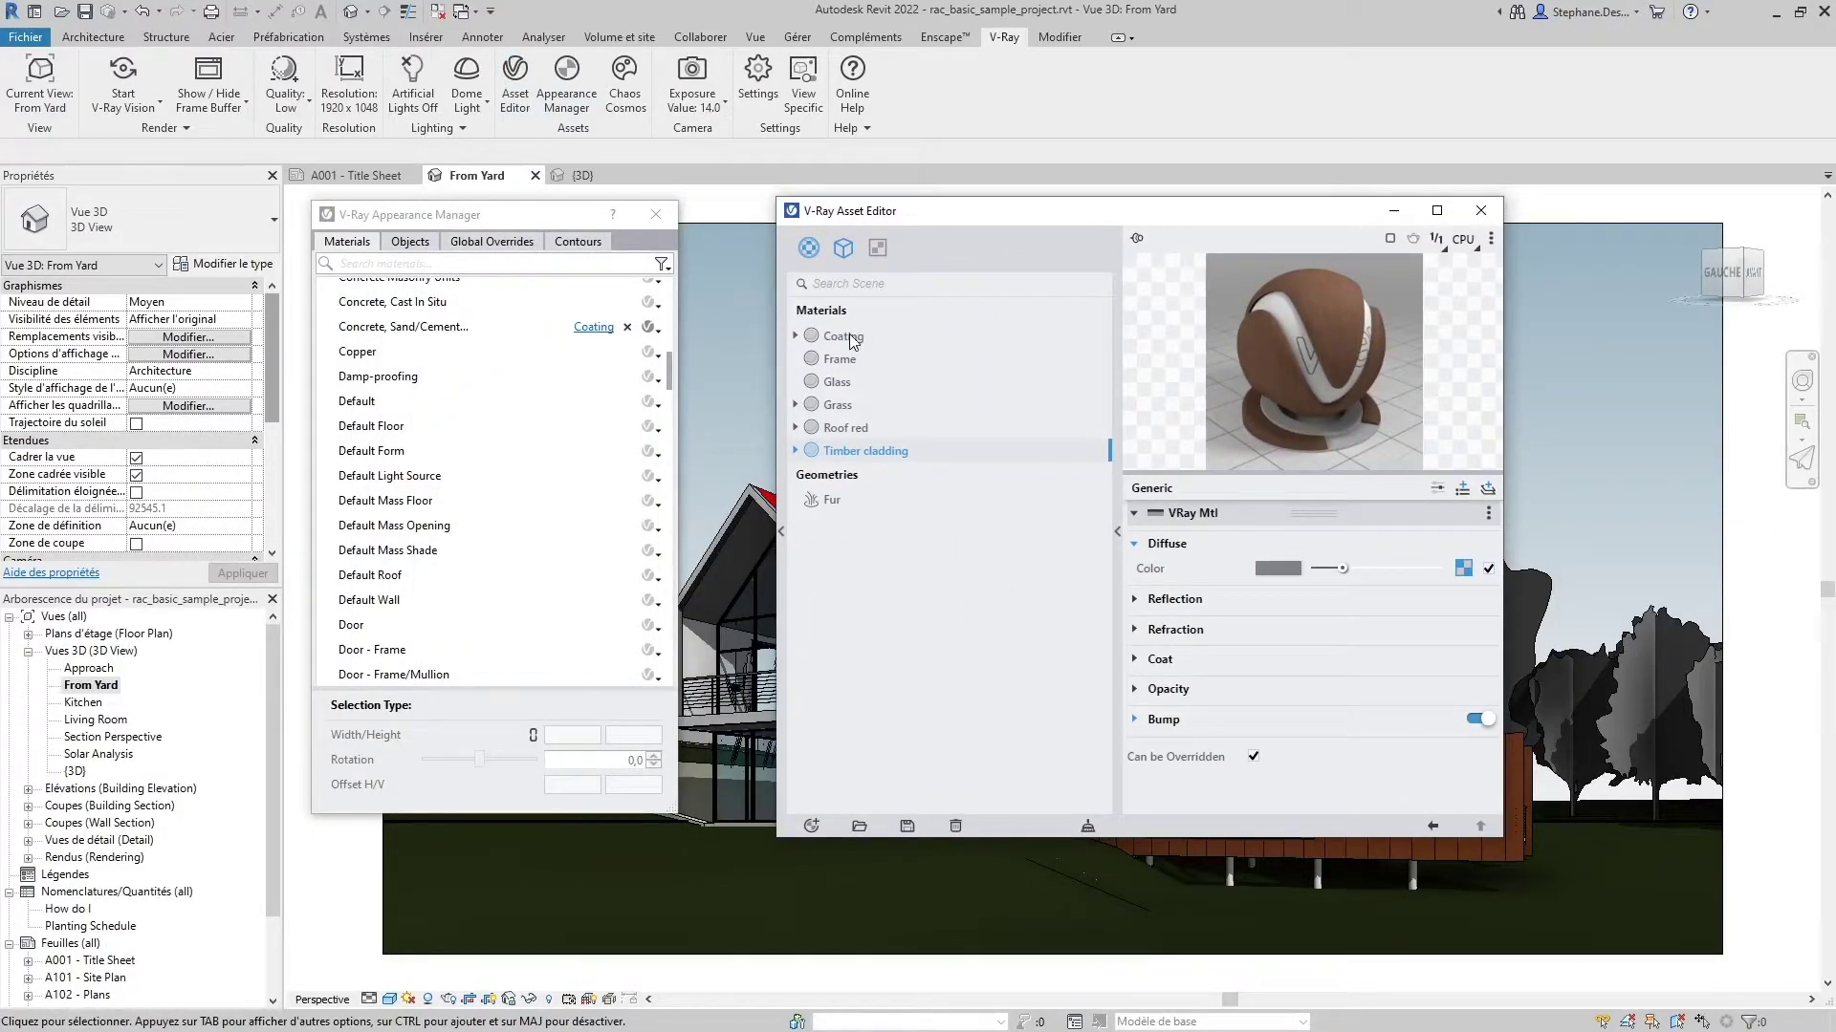
{"action": "left_click", "coordinate": [849, 334]}
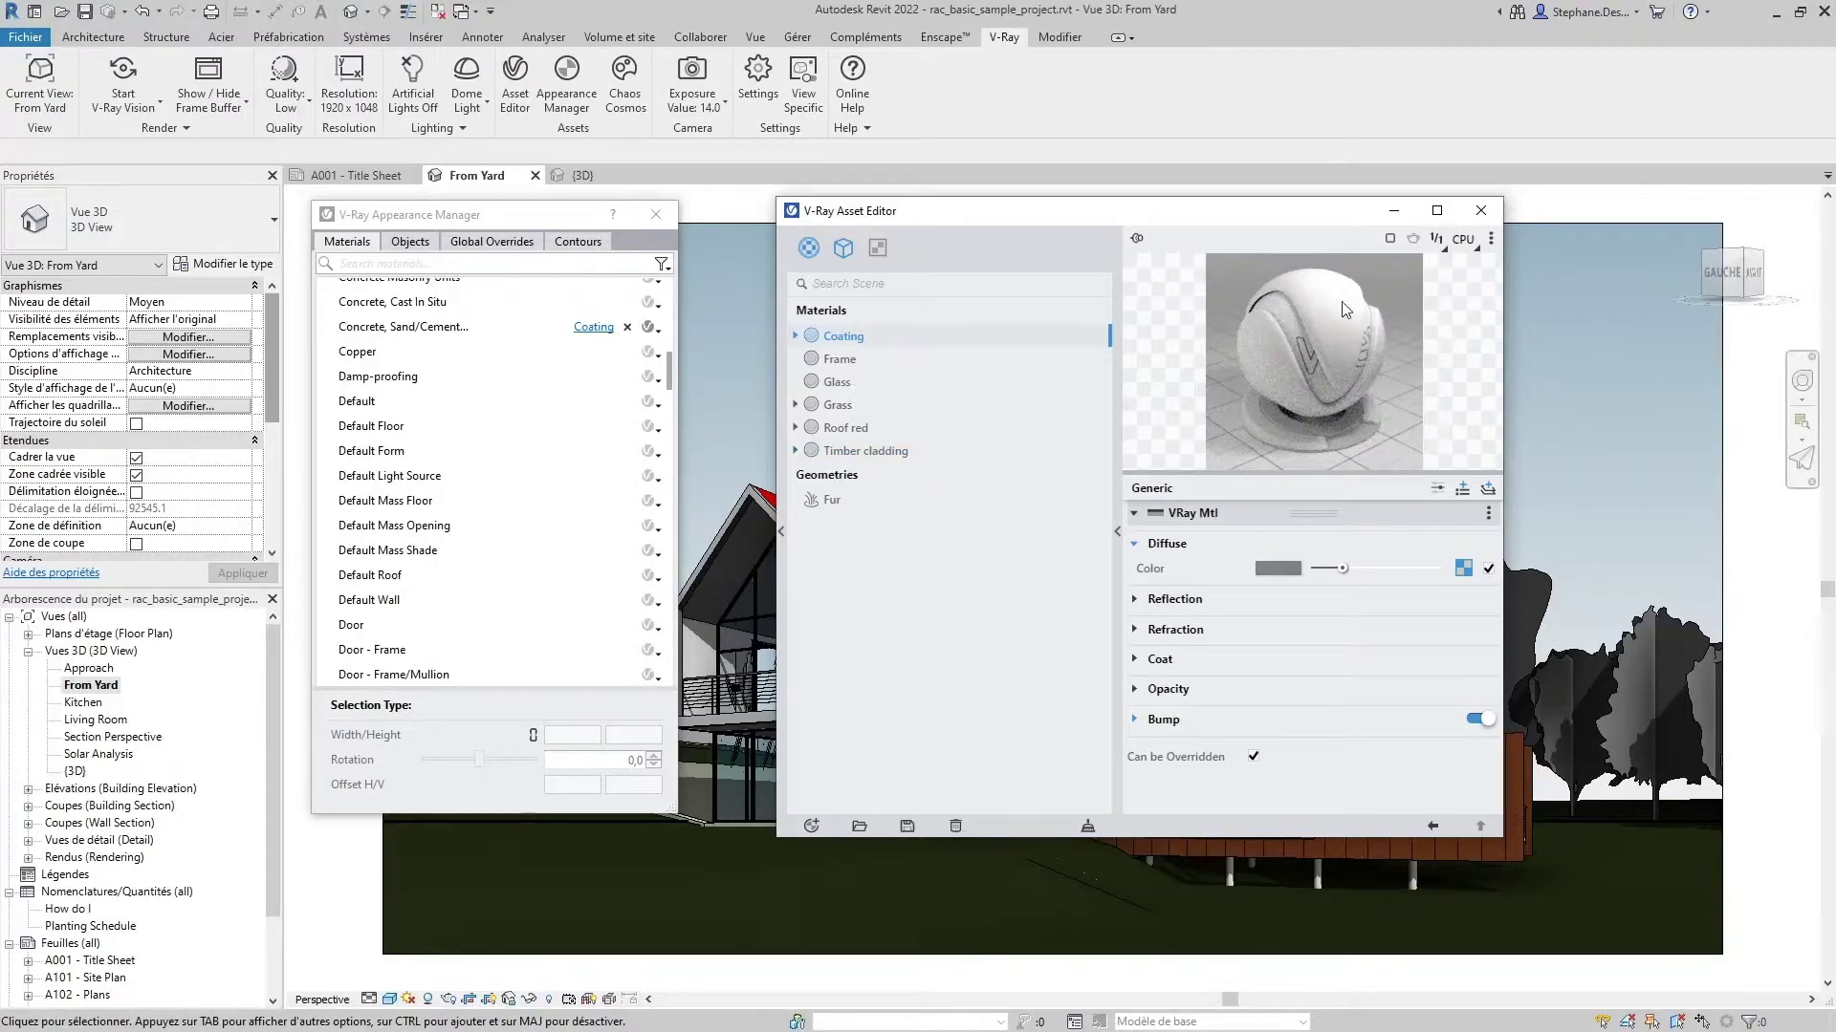
{"action": "left_click", "coordinate": [652, 329]}
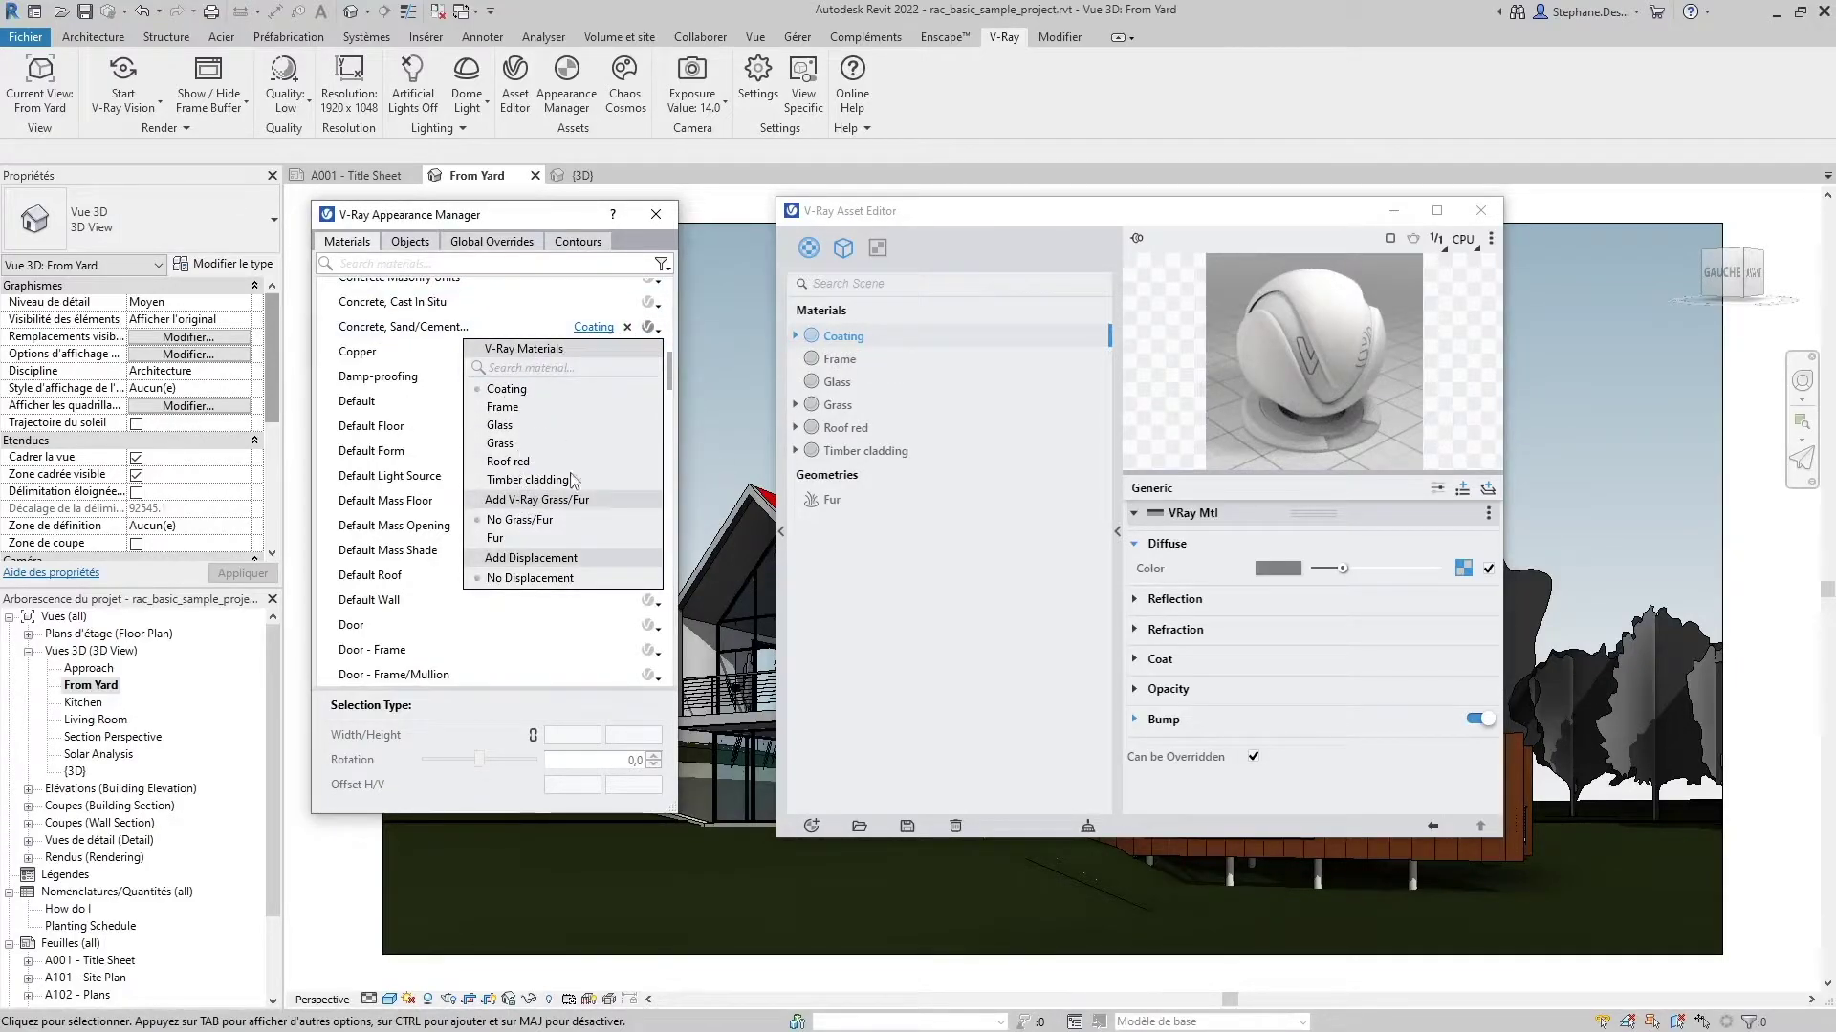
{"action": "left_click", "coordinate": [500, 318]}
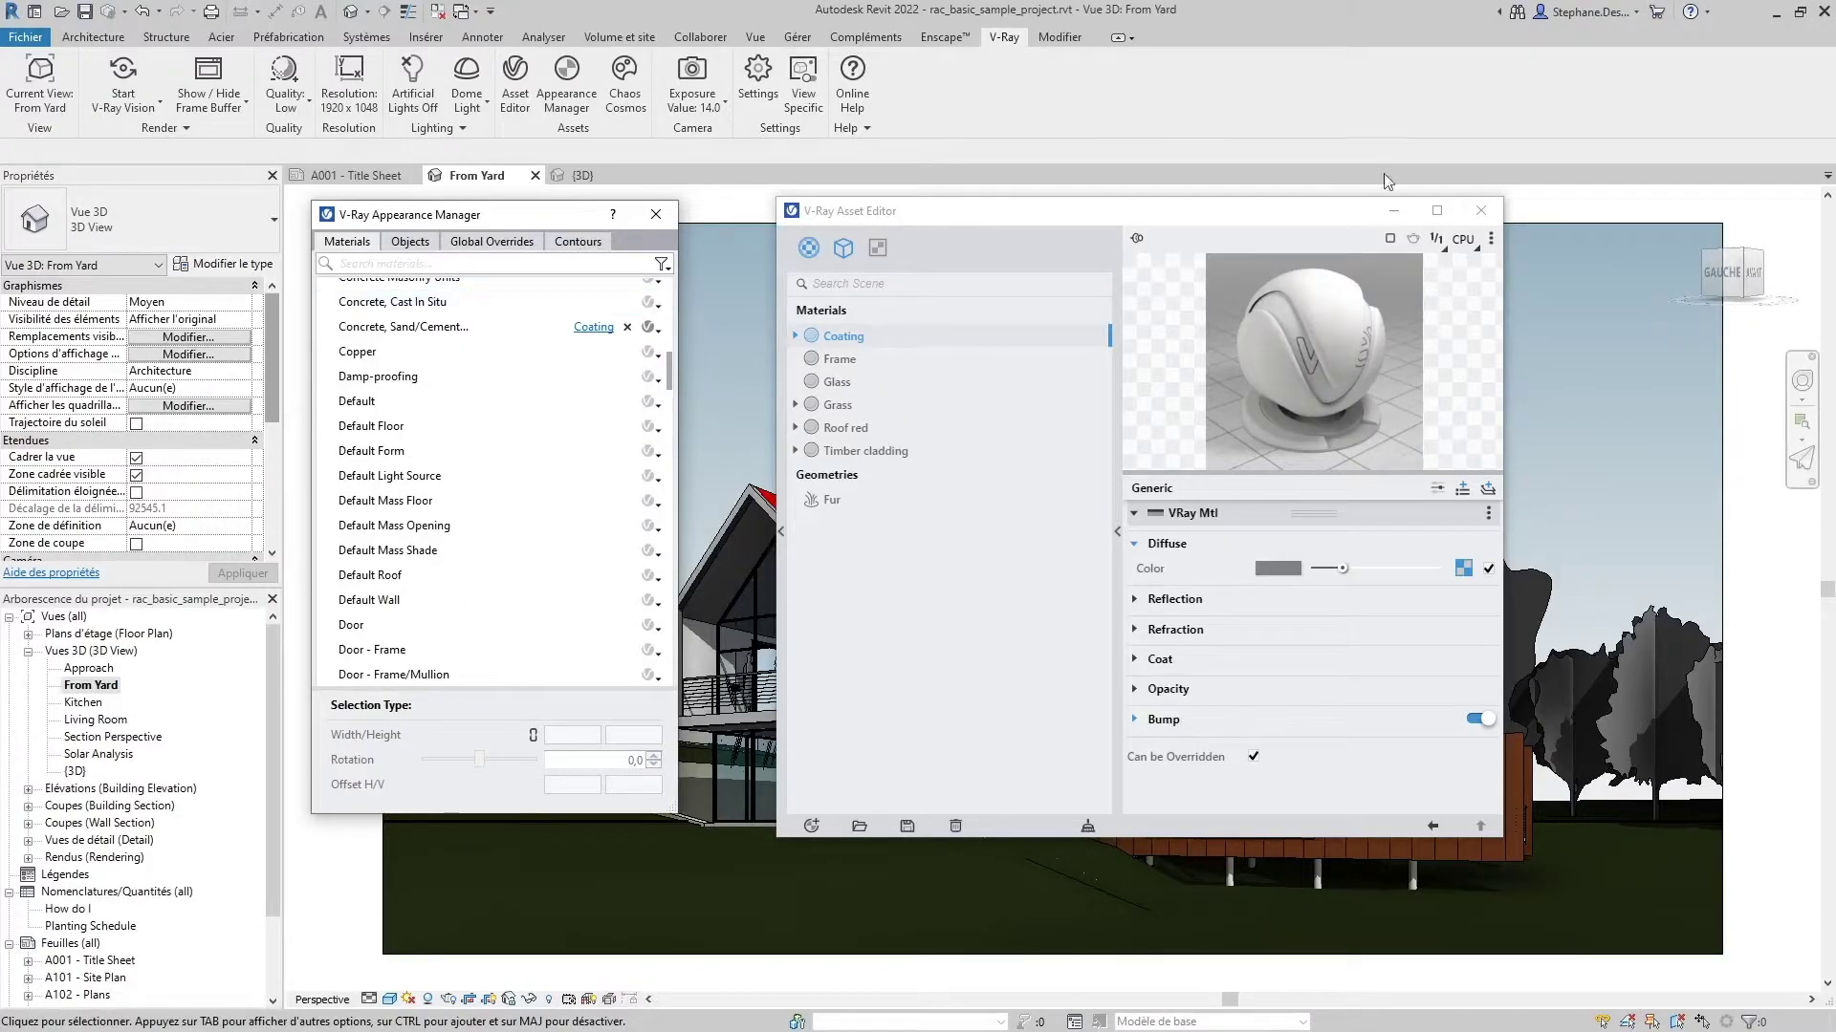
Step: Check the sand/cement concrete mapping and the Materials list, then switch to the Objects list
{"action": "left_click", "coordinate": [1481, 211]}
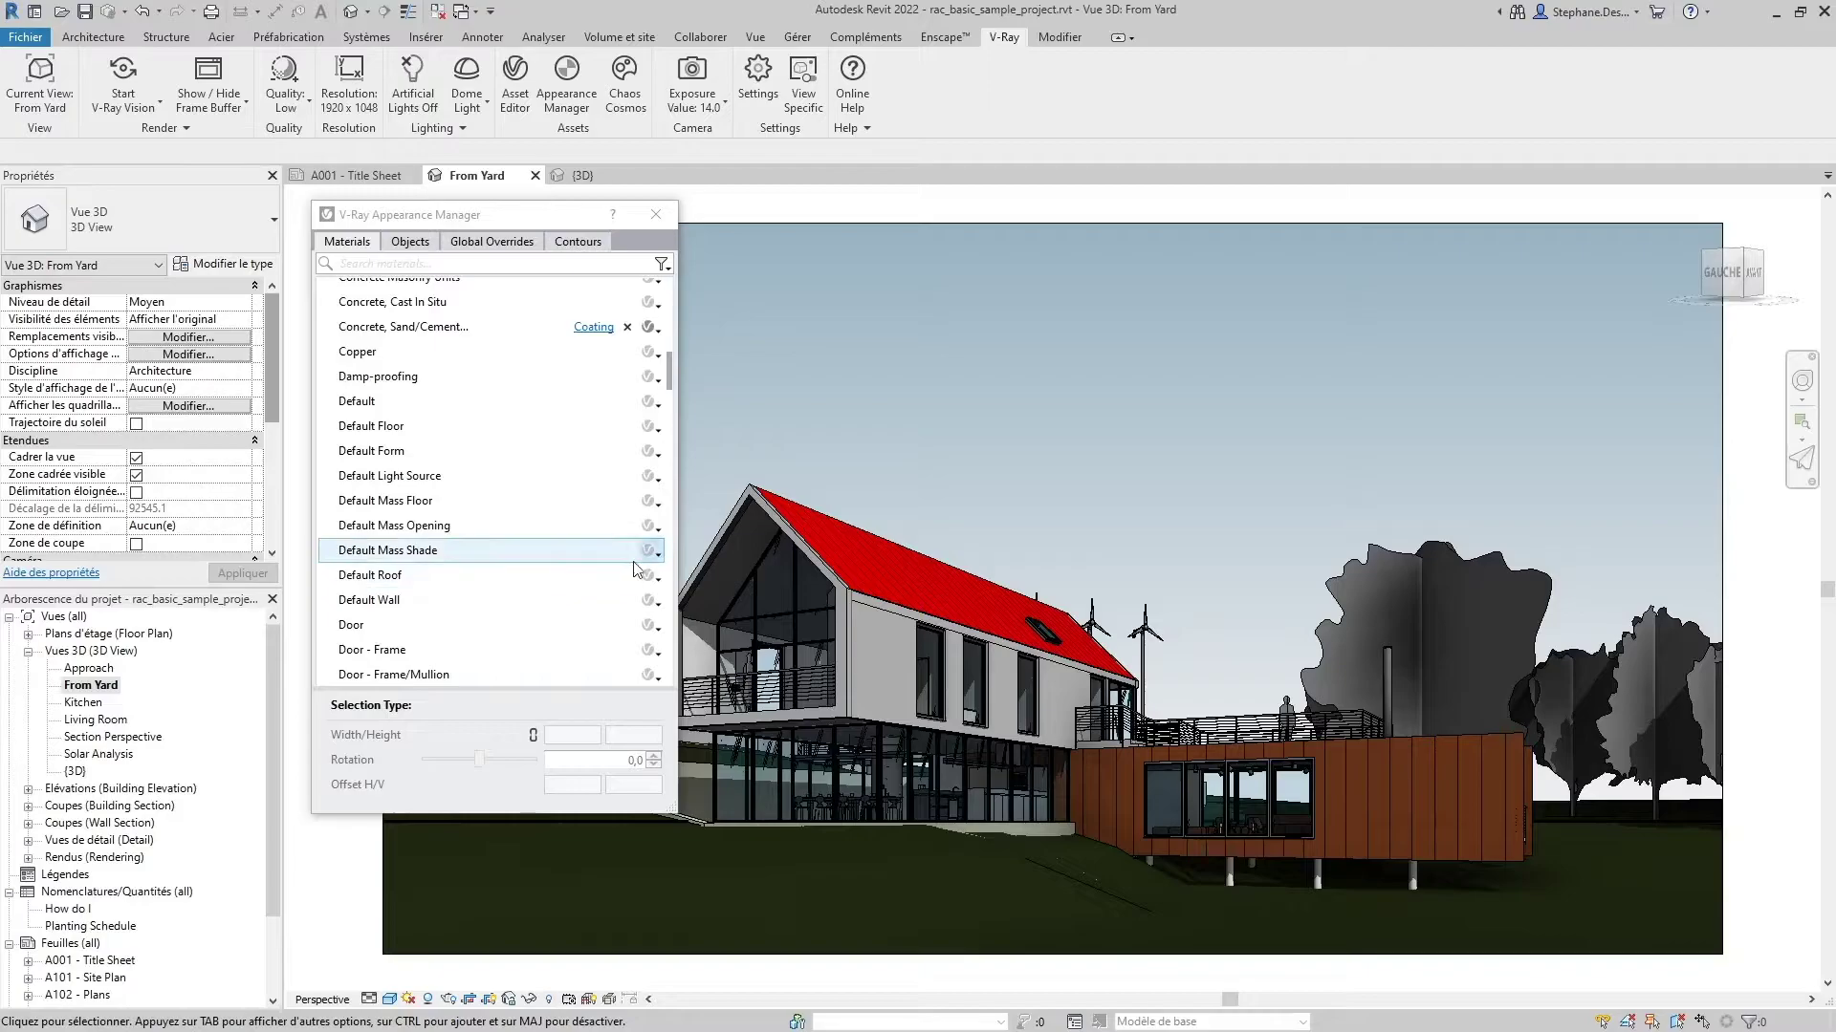
{"action": "left_click", "coordinate": [430, 336]}
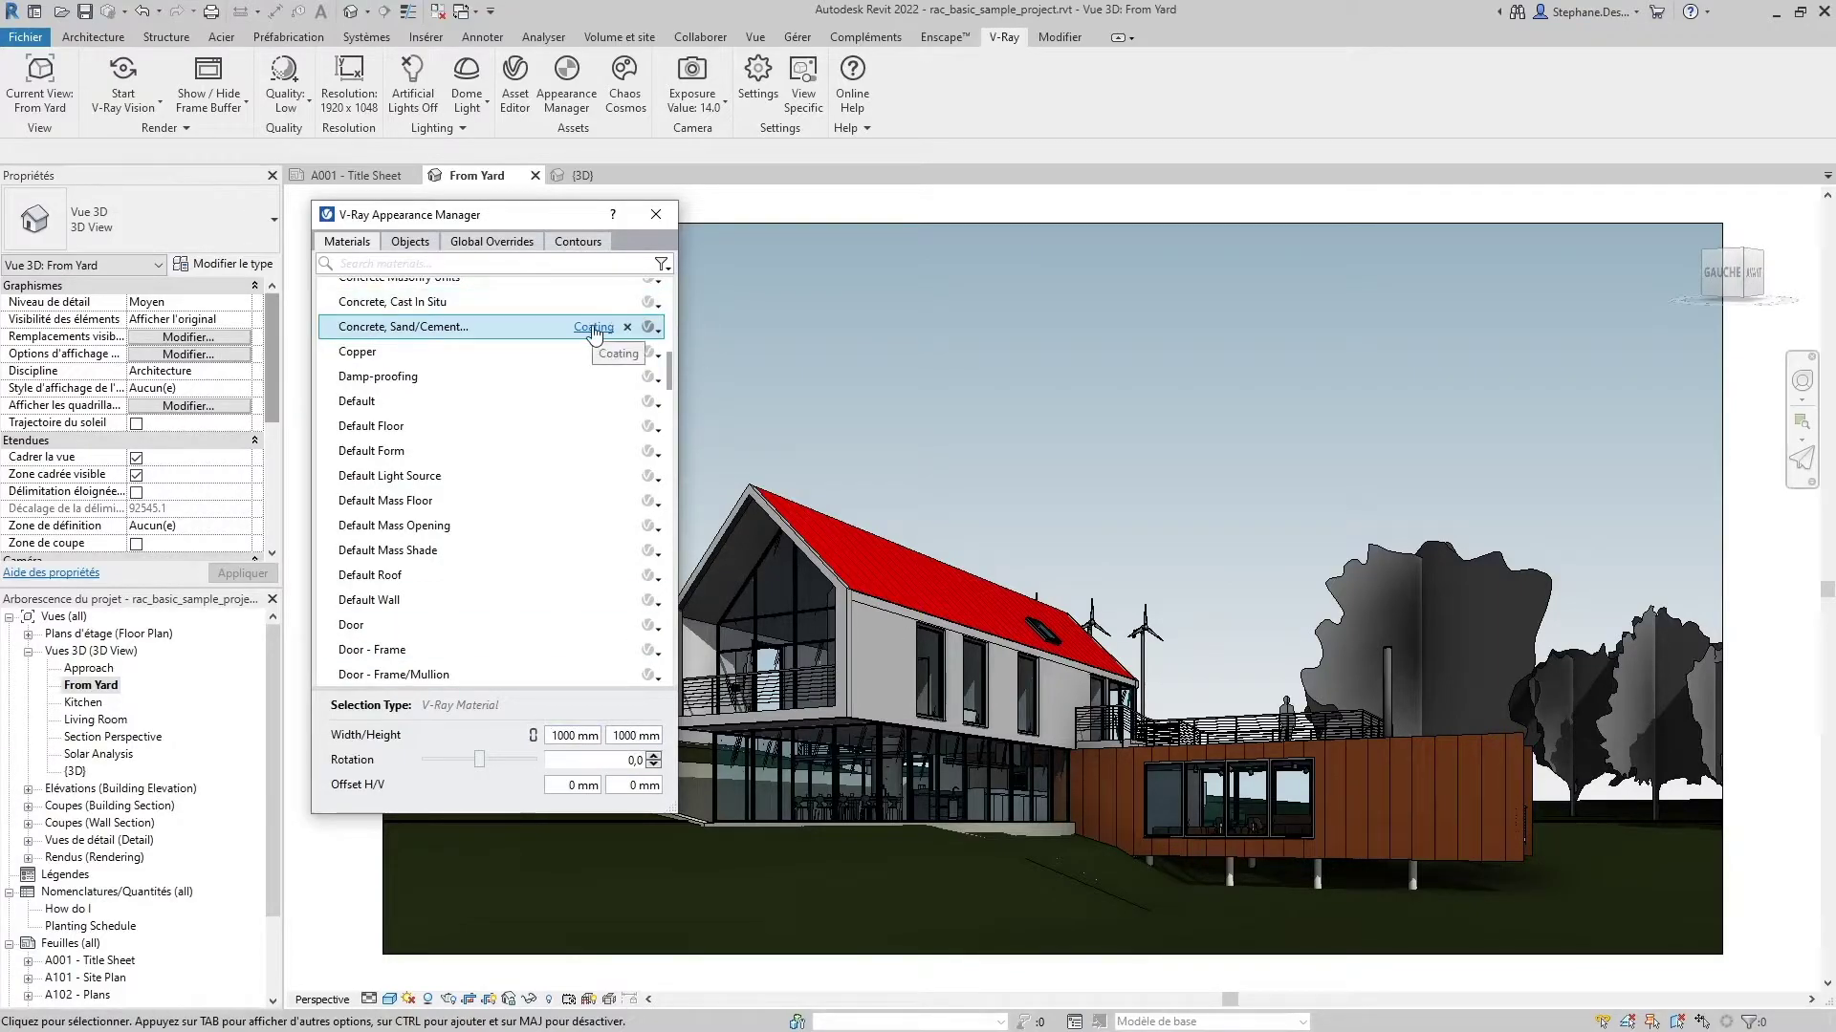
{"action": "scroll", "coordinate": [592, 382], "scroll_direction": "down", "scroll_amount": 3}
{"action": "scroll", "coordinate": [574, 401], "scroll_direction": "down", "scroll_amount": 3}
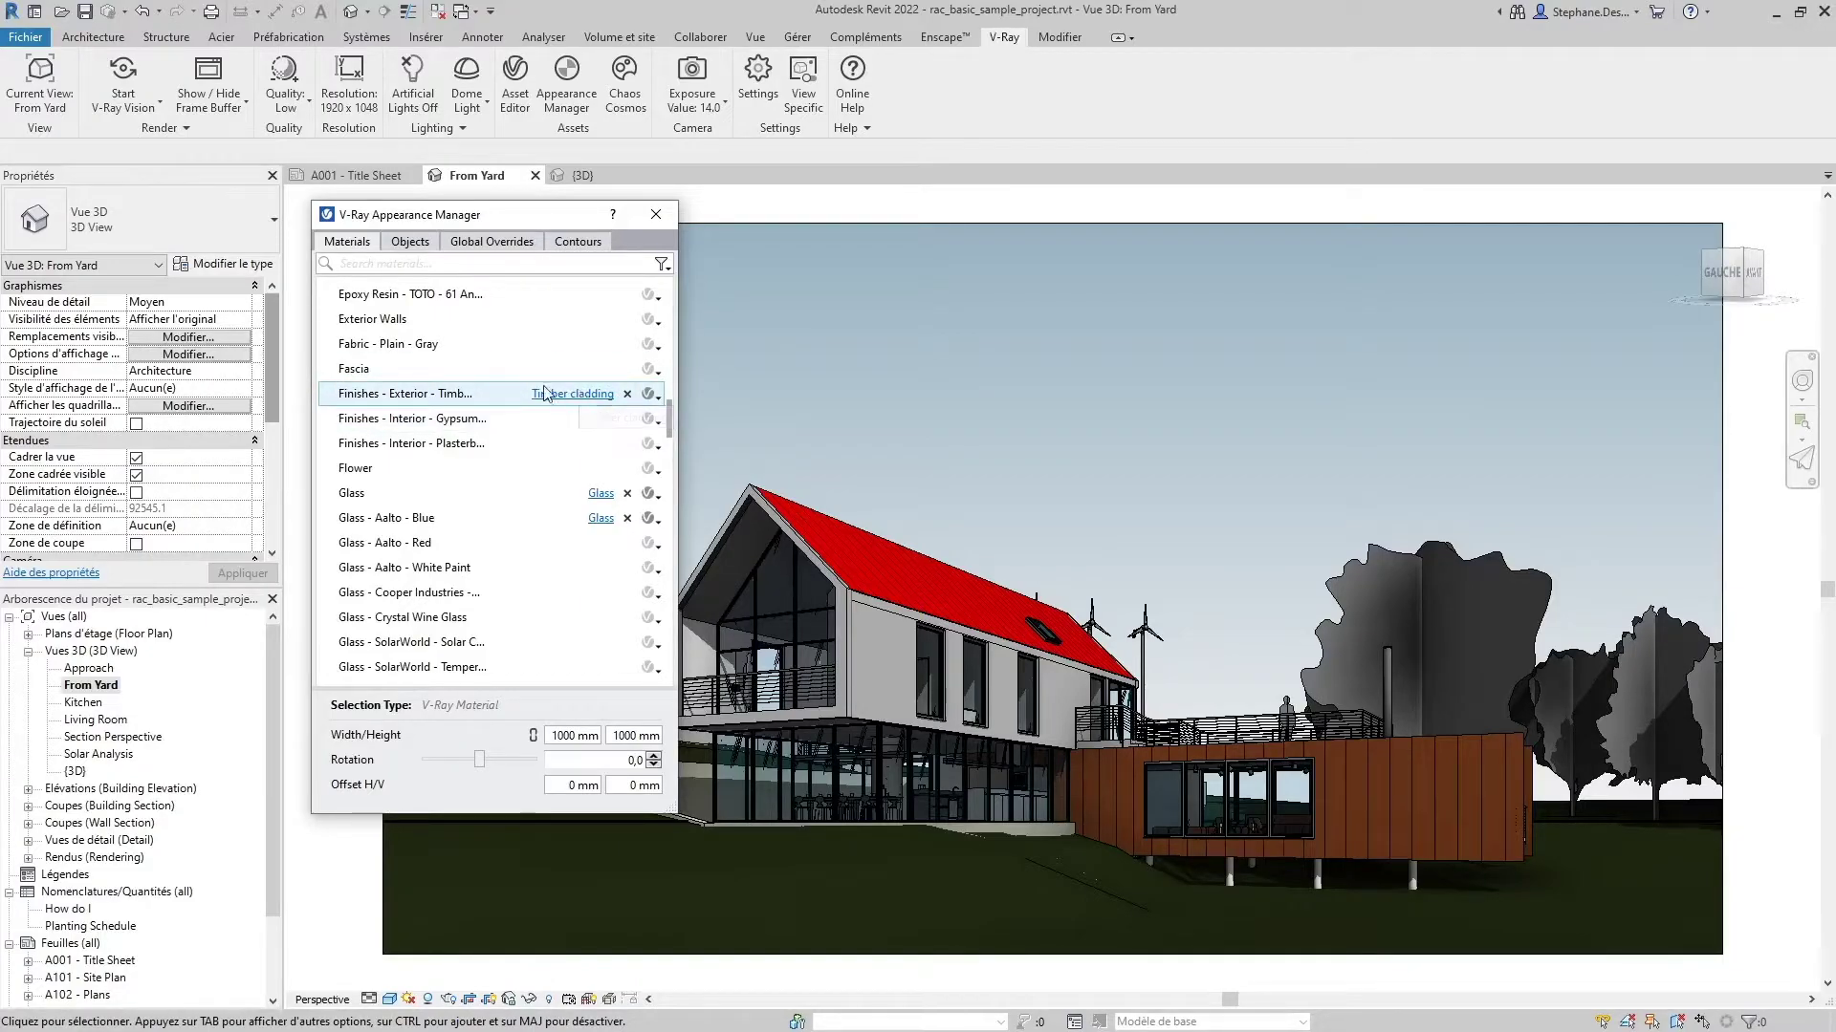
{"action": "scroll", "coordinate": [583, 449], "scroll_direction": "down", "scroll_amount": 1}
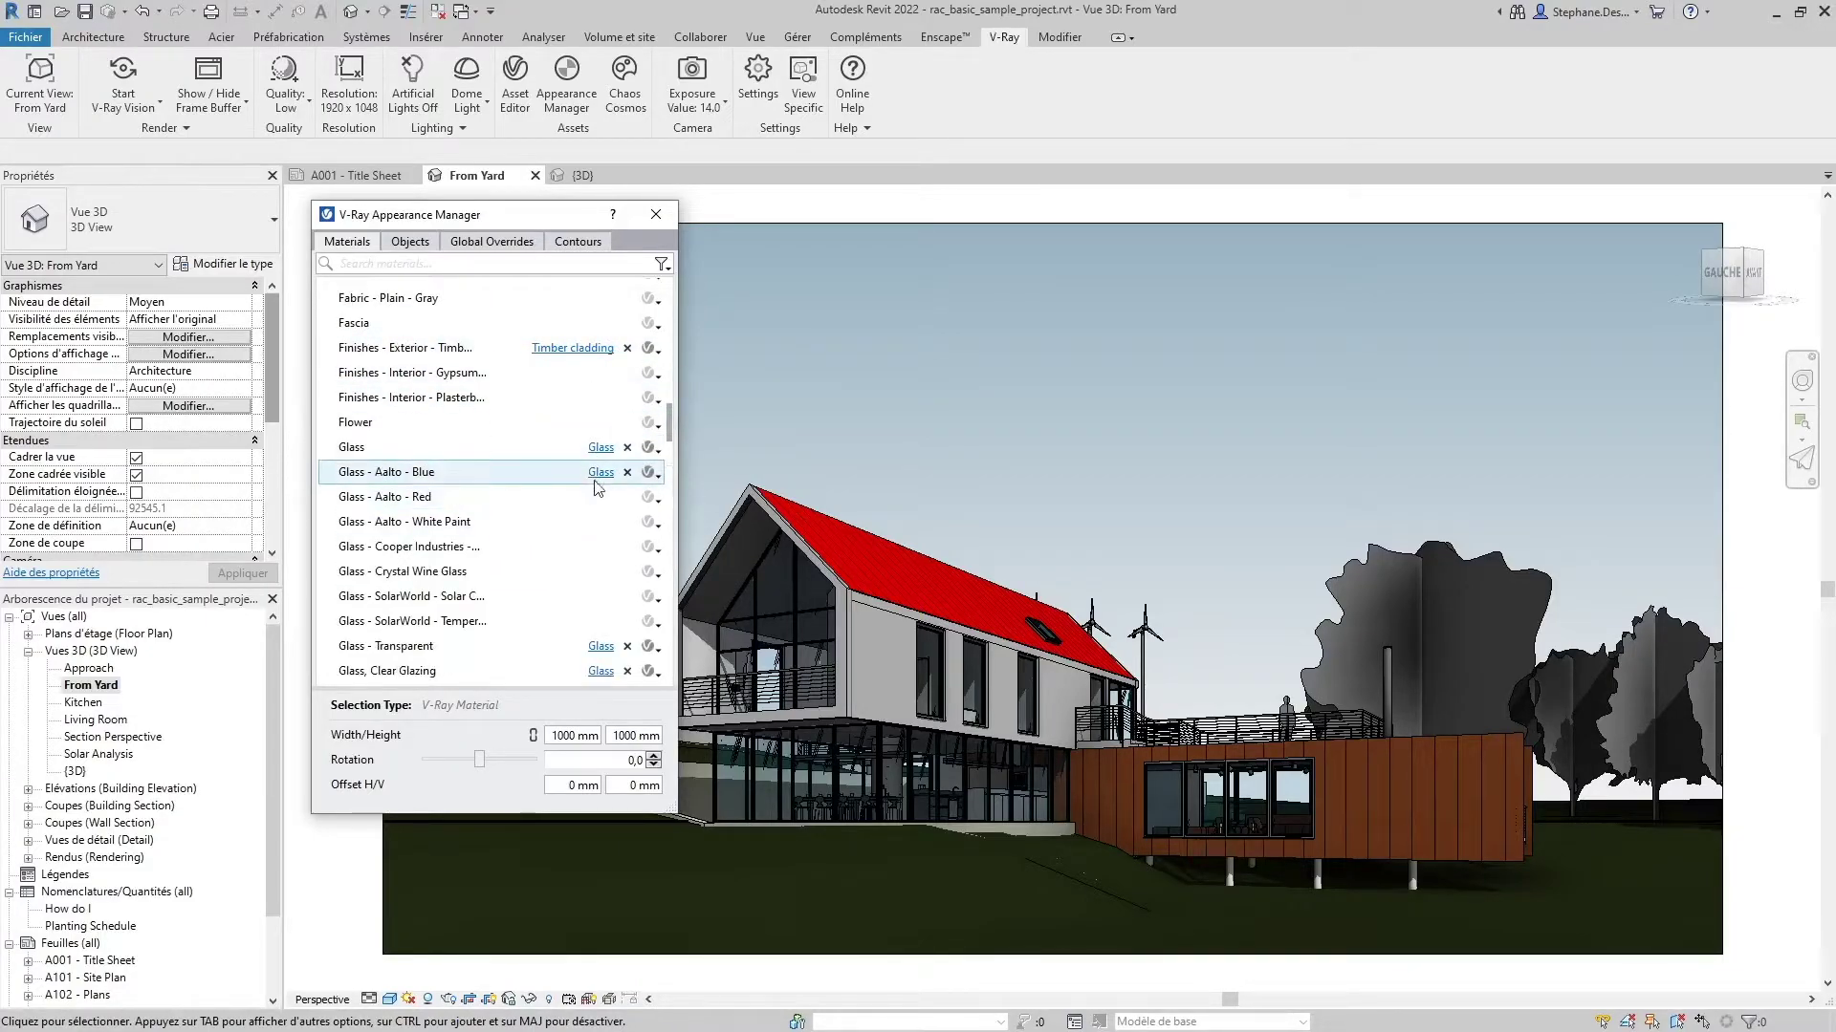
{"action": "scroll", "coordinate": [574, 536], "scroll_direction": "down", "scroll_amount": 2}
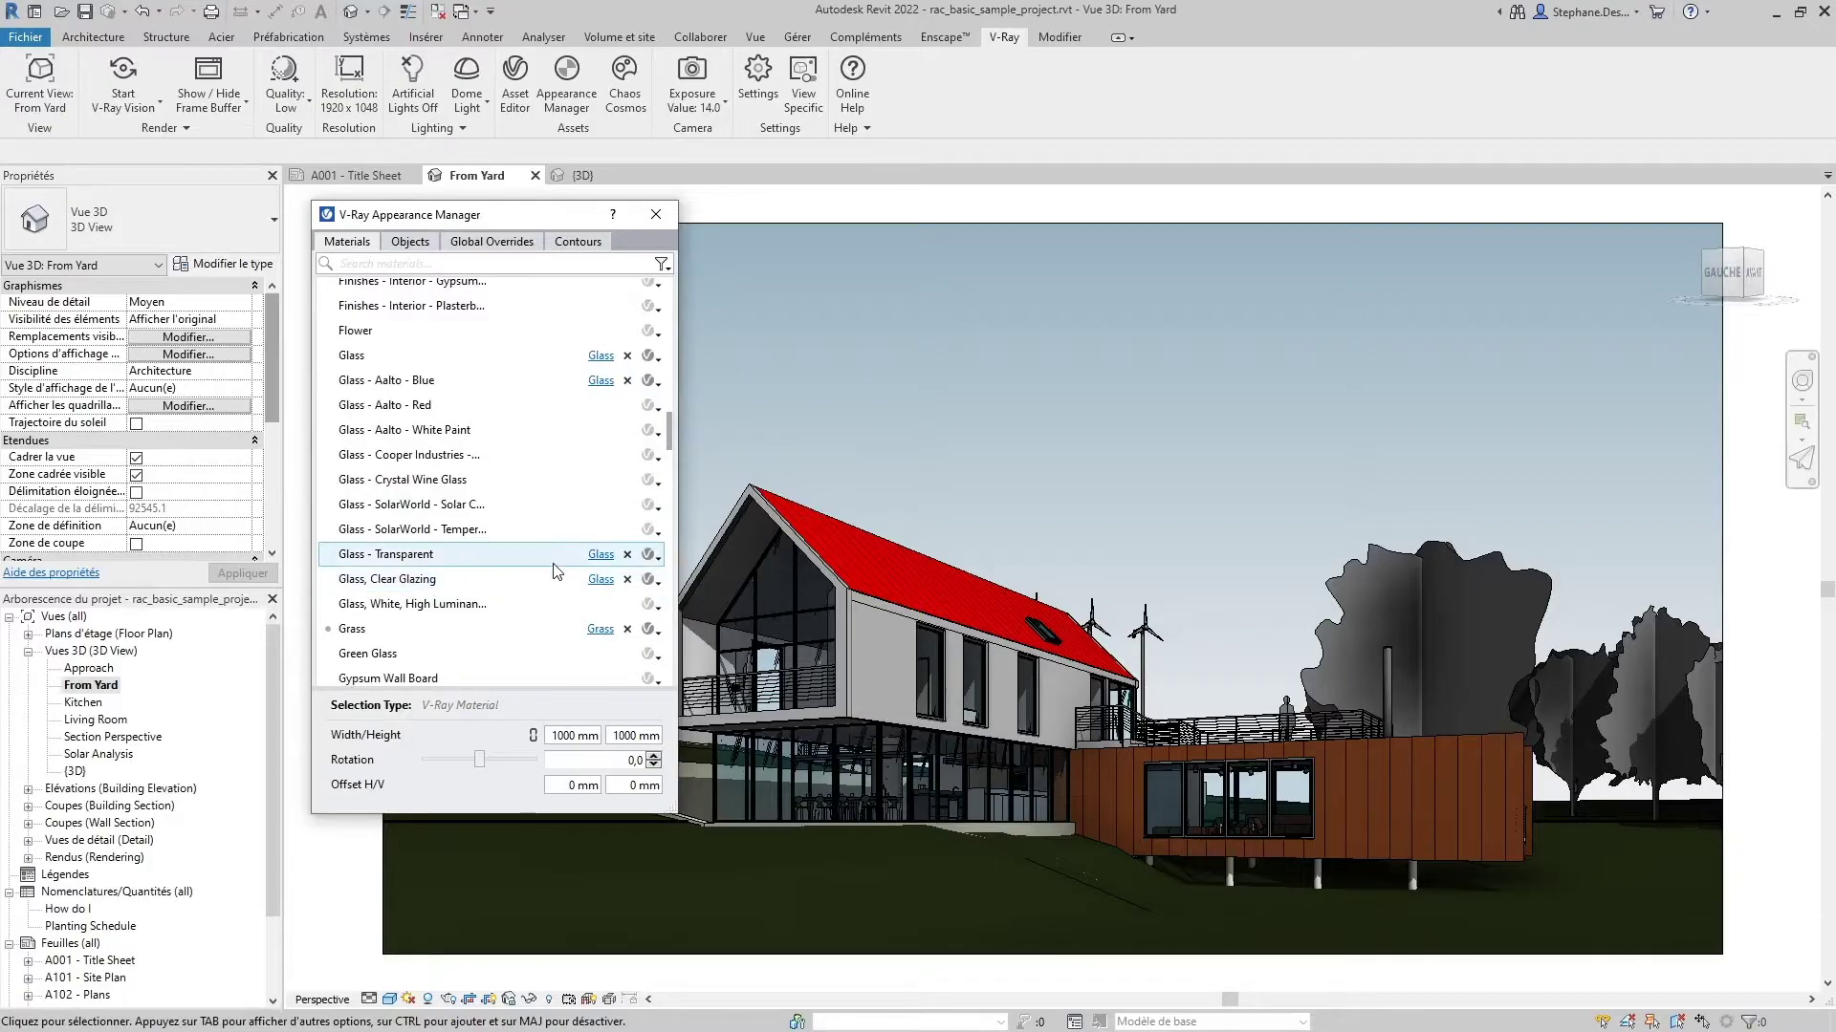
{"action": "left_click", "coordinate": [404, 247]}
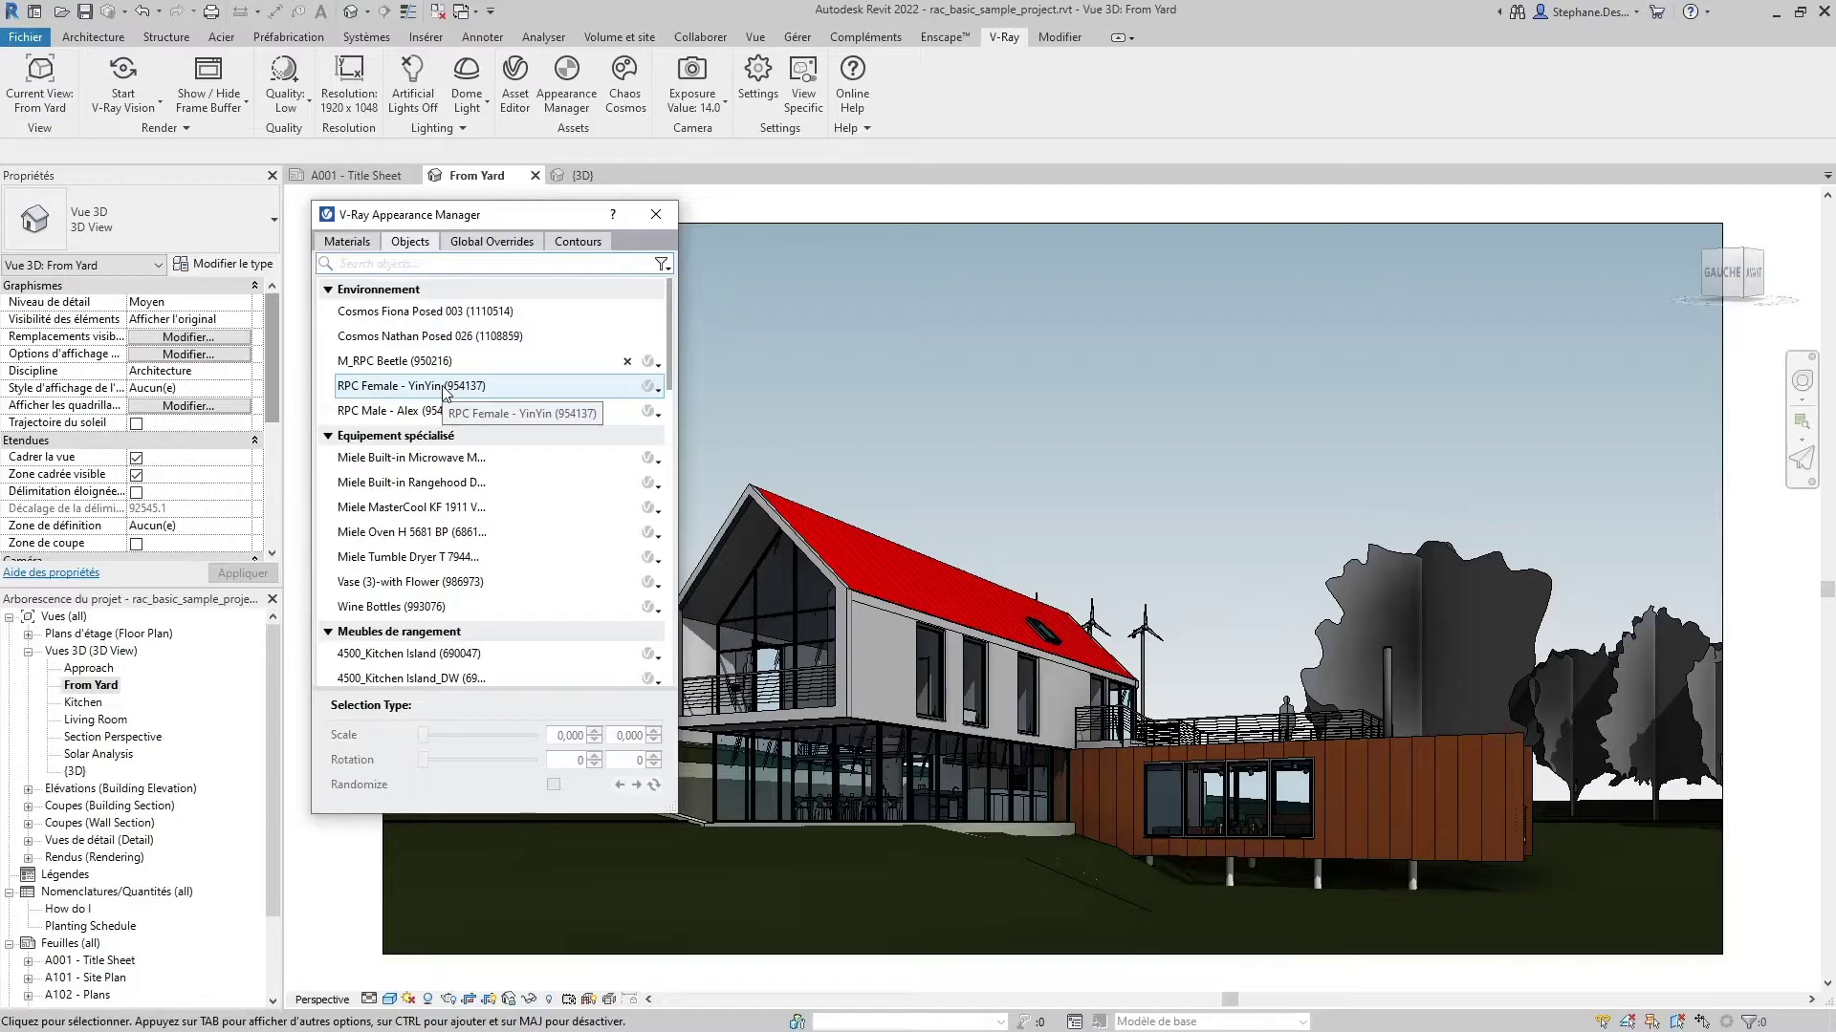
{"action": "left_click", "coordinate": [621, 81]}
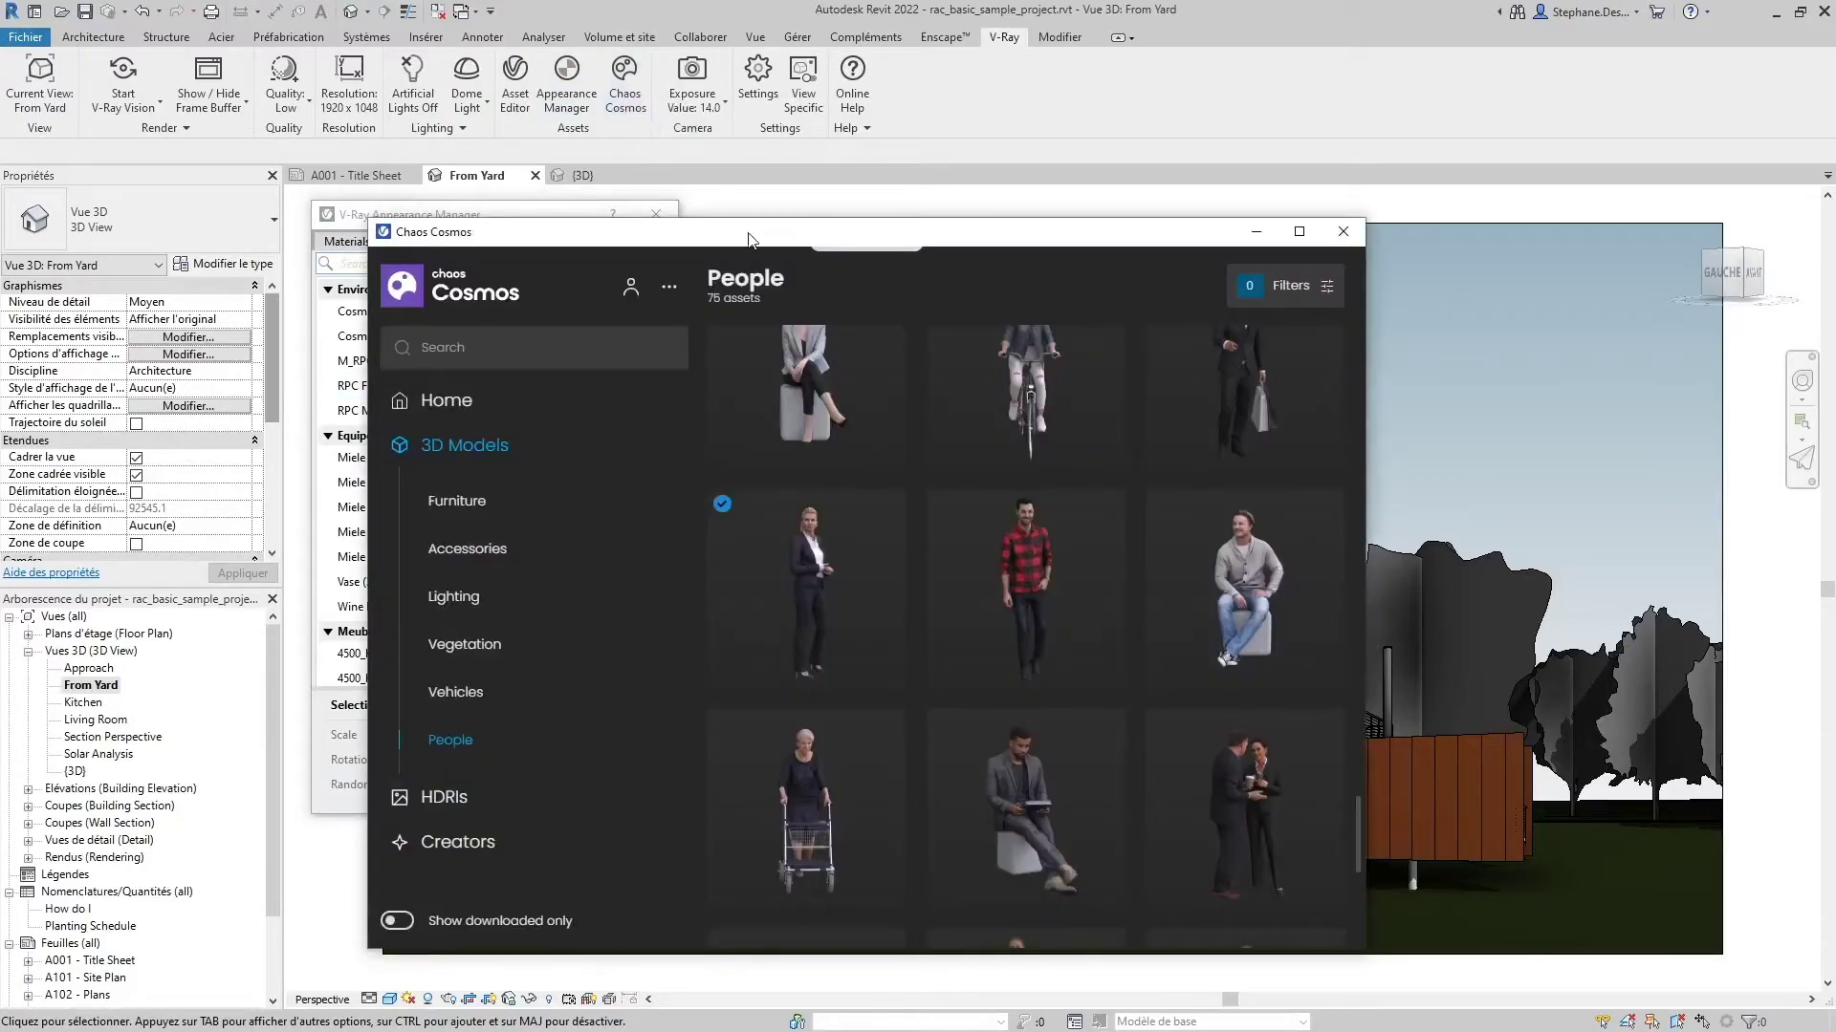
{"action": "left_click_drag", "start_coordinate": [748, 239], "coordinate": [1118, 207]}
{"action": "left_click", "coordinate": [837, 468]}
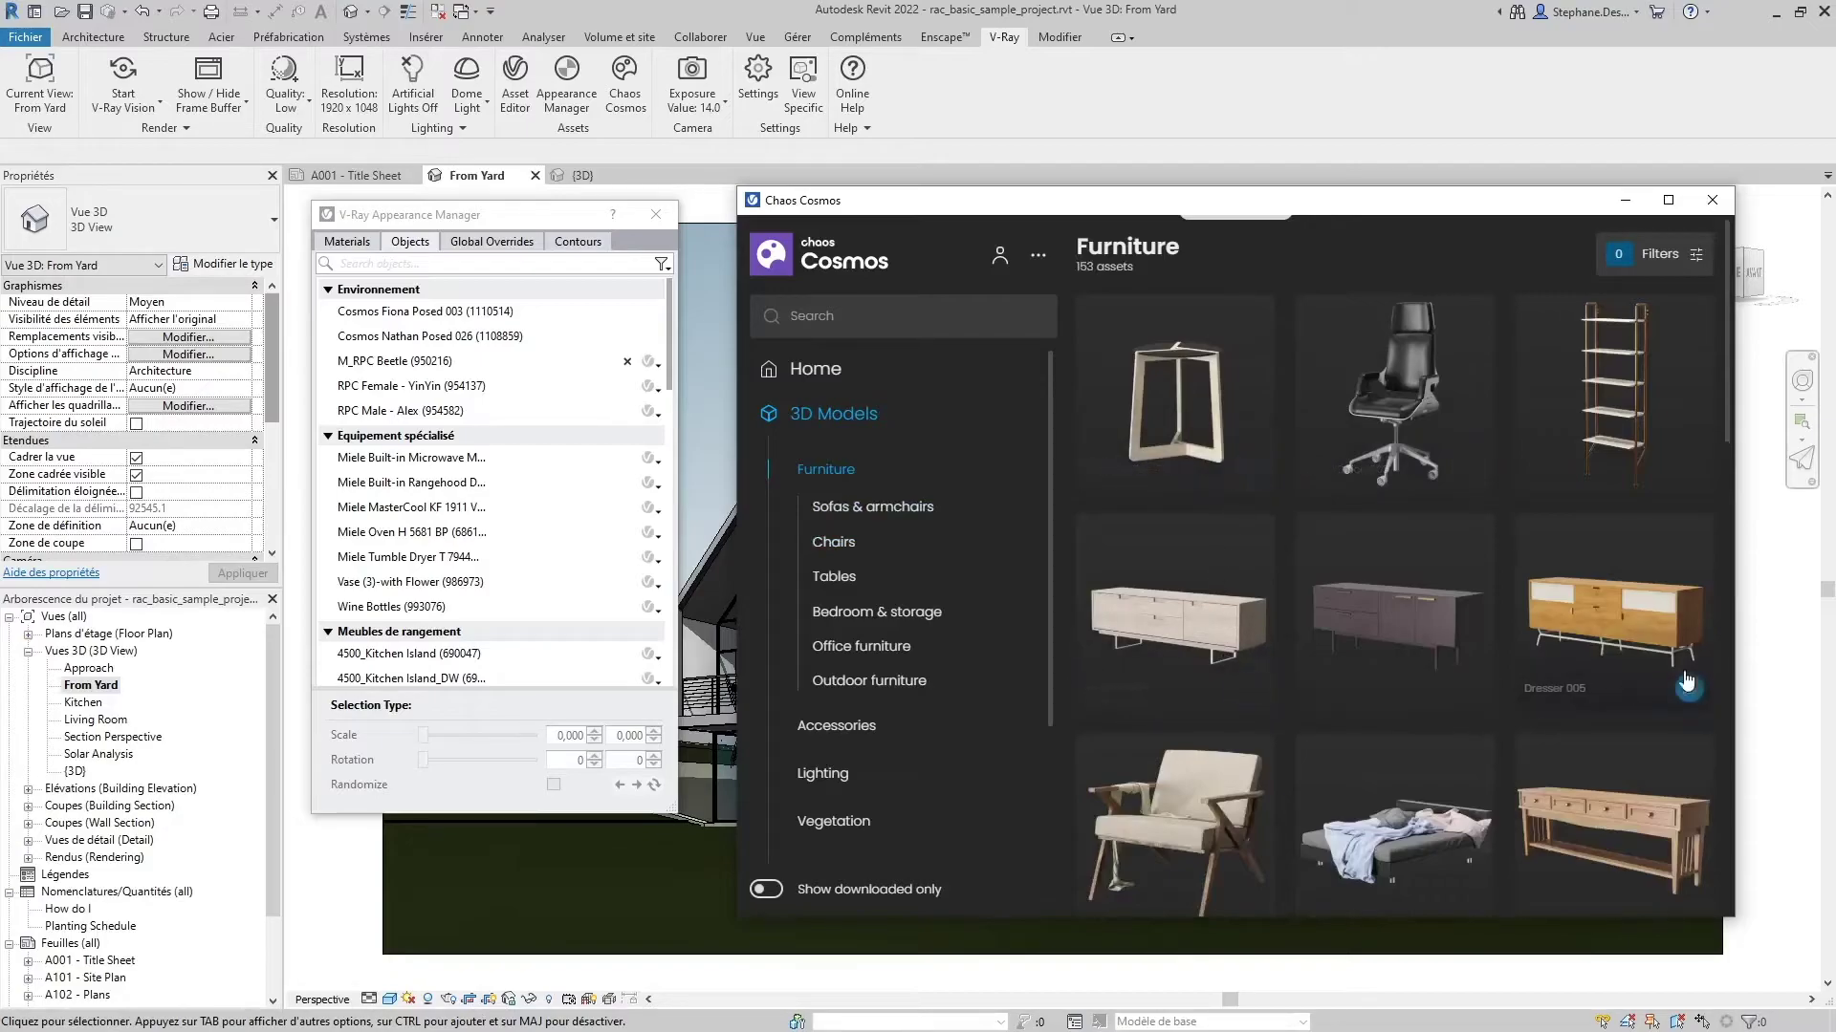
{"action": "left_click", "coordinate": [1710, 203]}
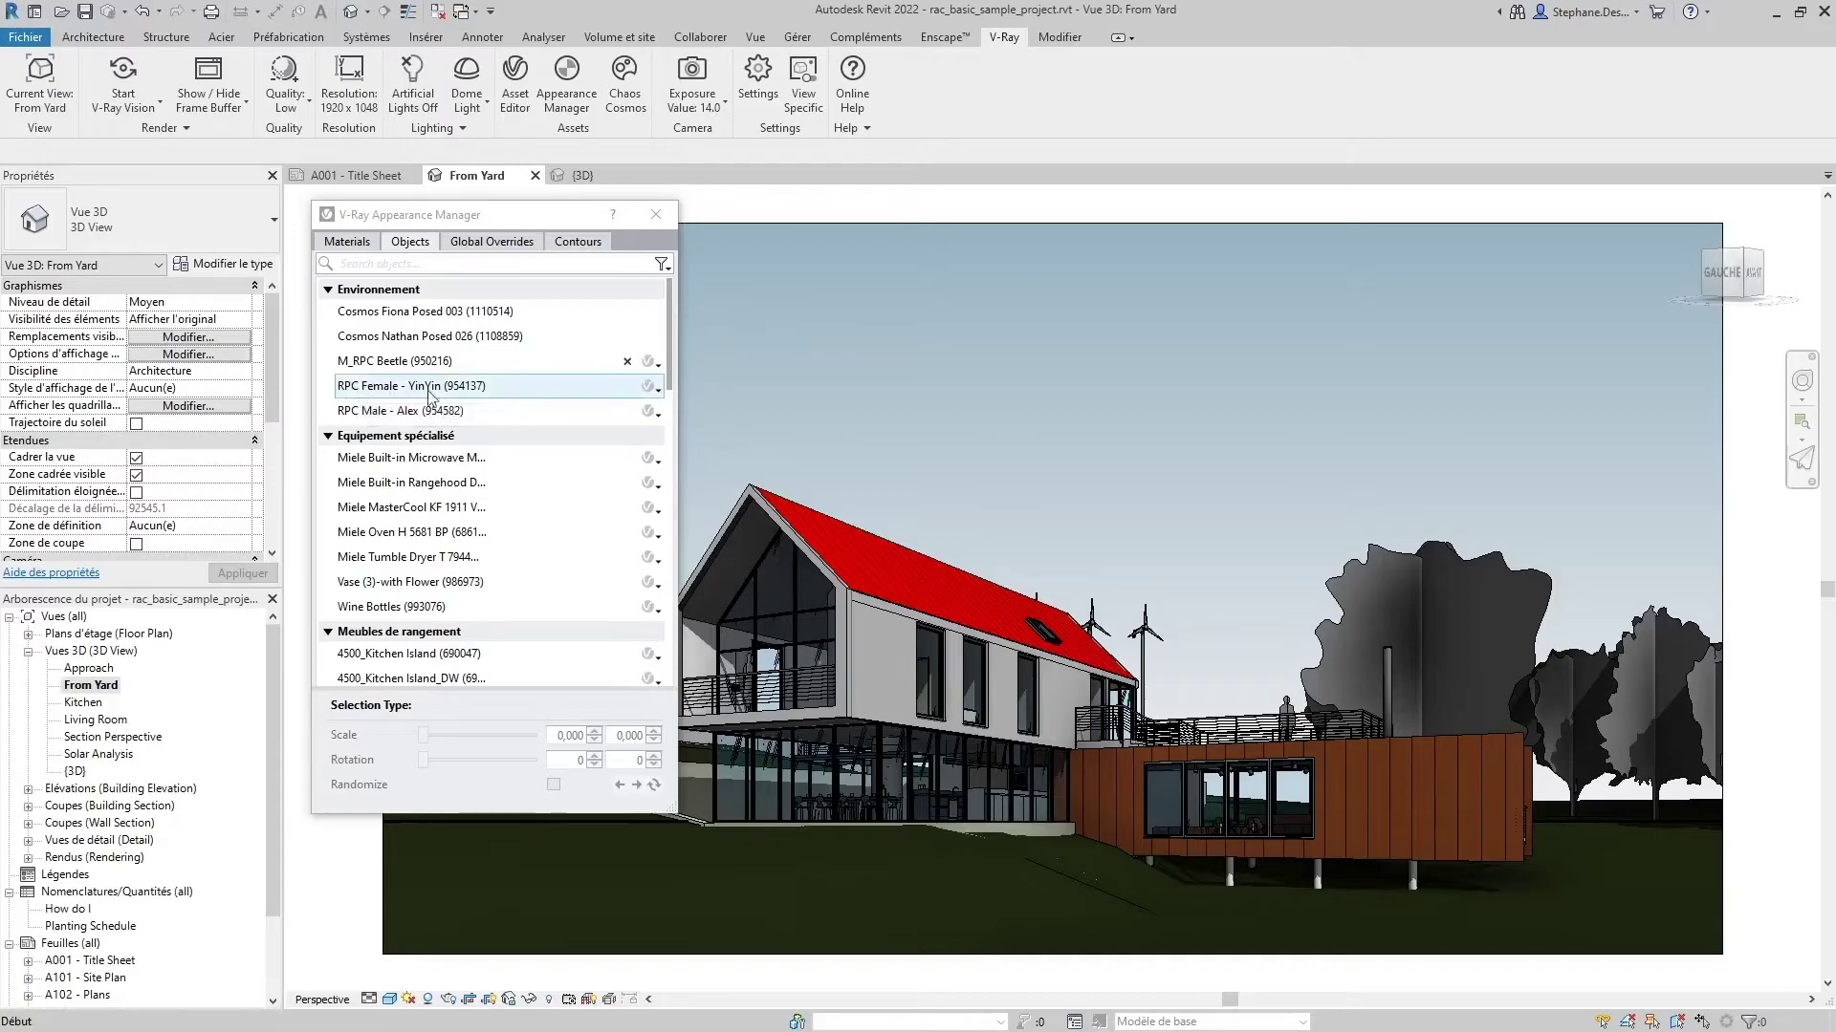
Step: Swap RPC Female for Cosmos Fiona Posed 003 and RPC Male for Cosmos Nathan Posed 026
{"action": "left_click", "coordinate": [658, 393]}
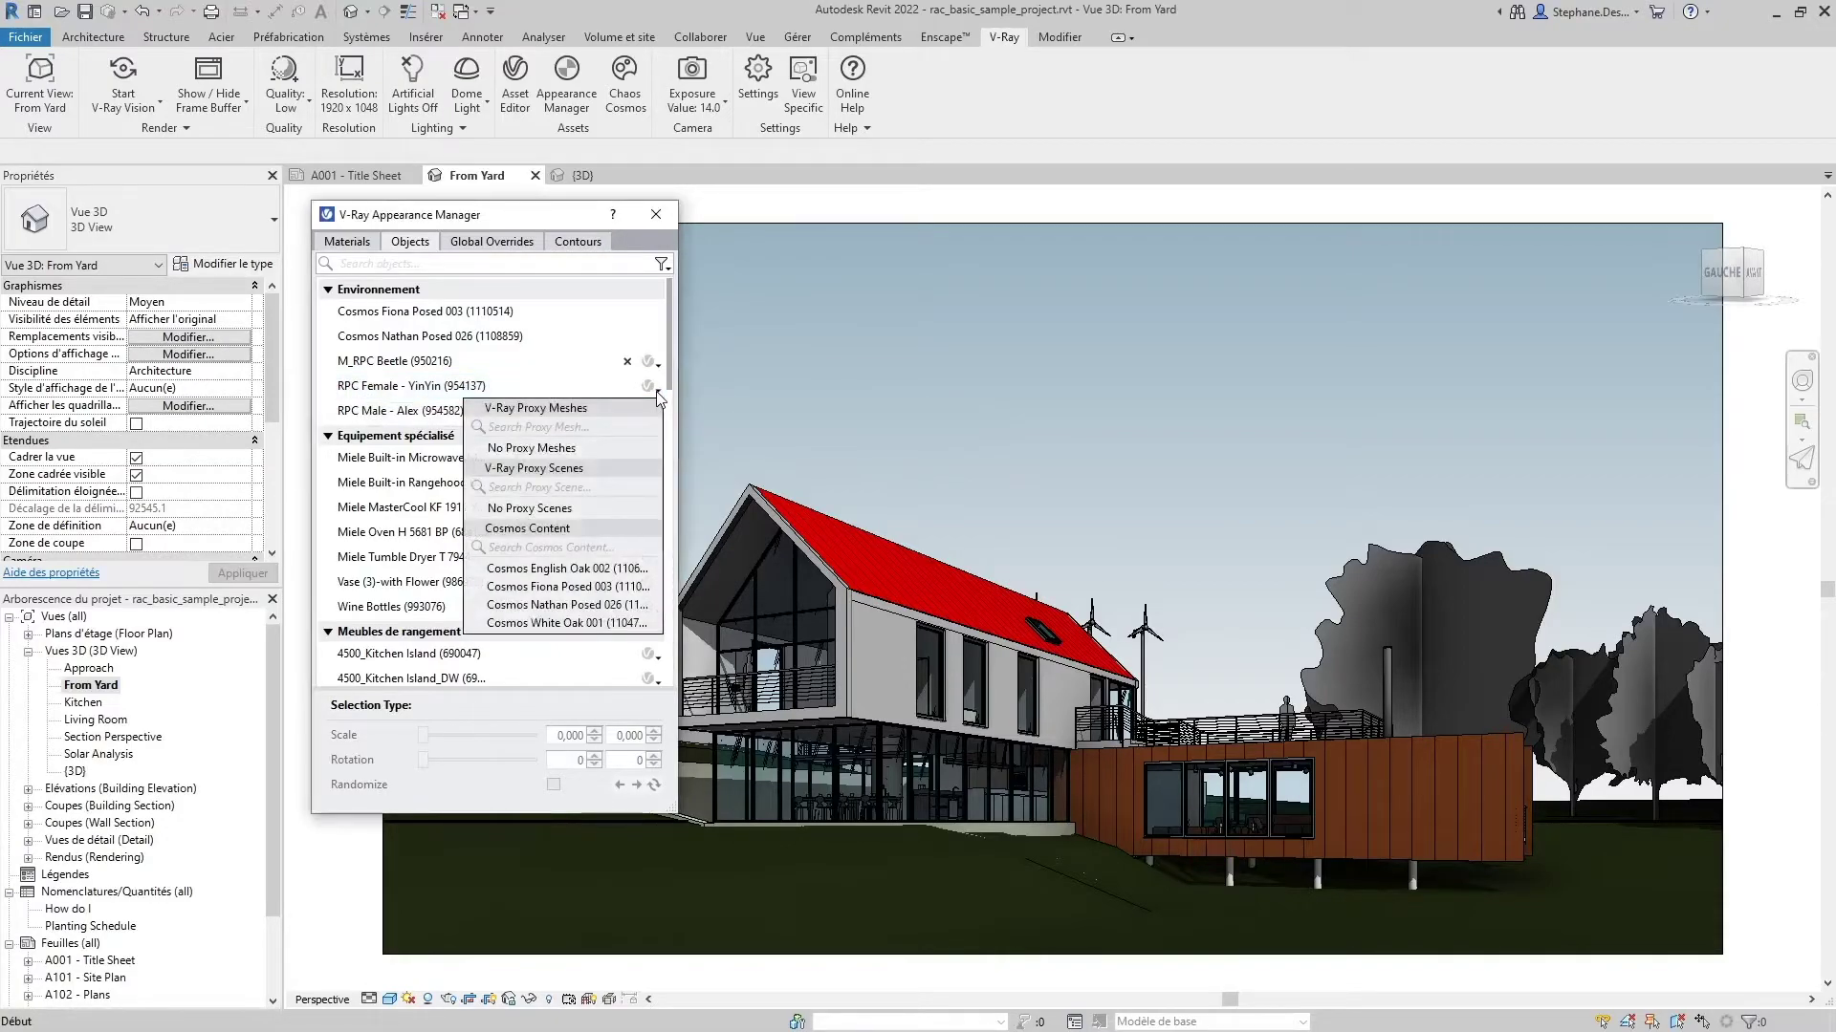
{"action": "left_click", "coordinate": [533, 588]}
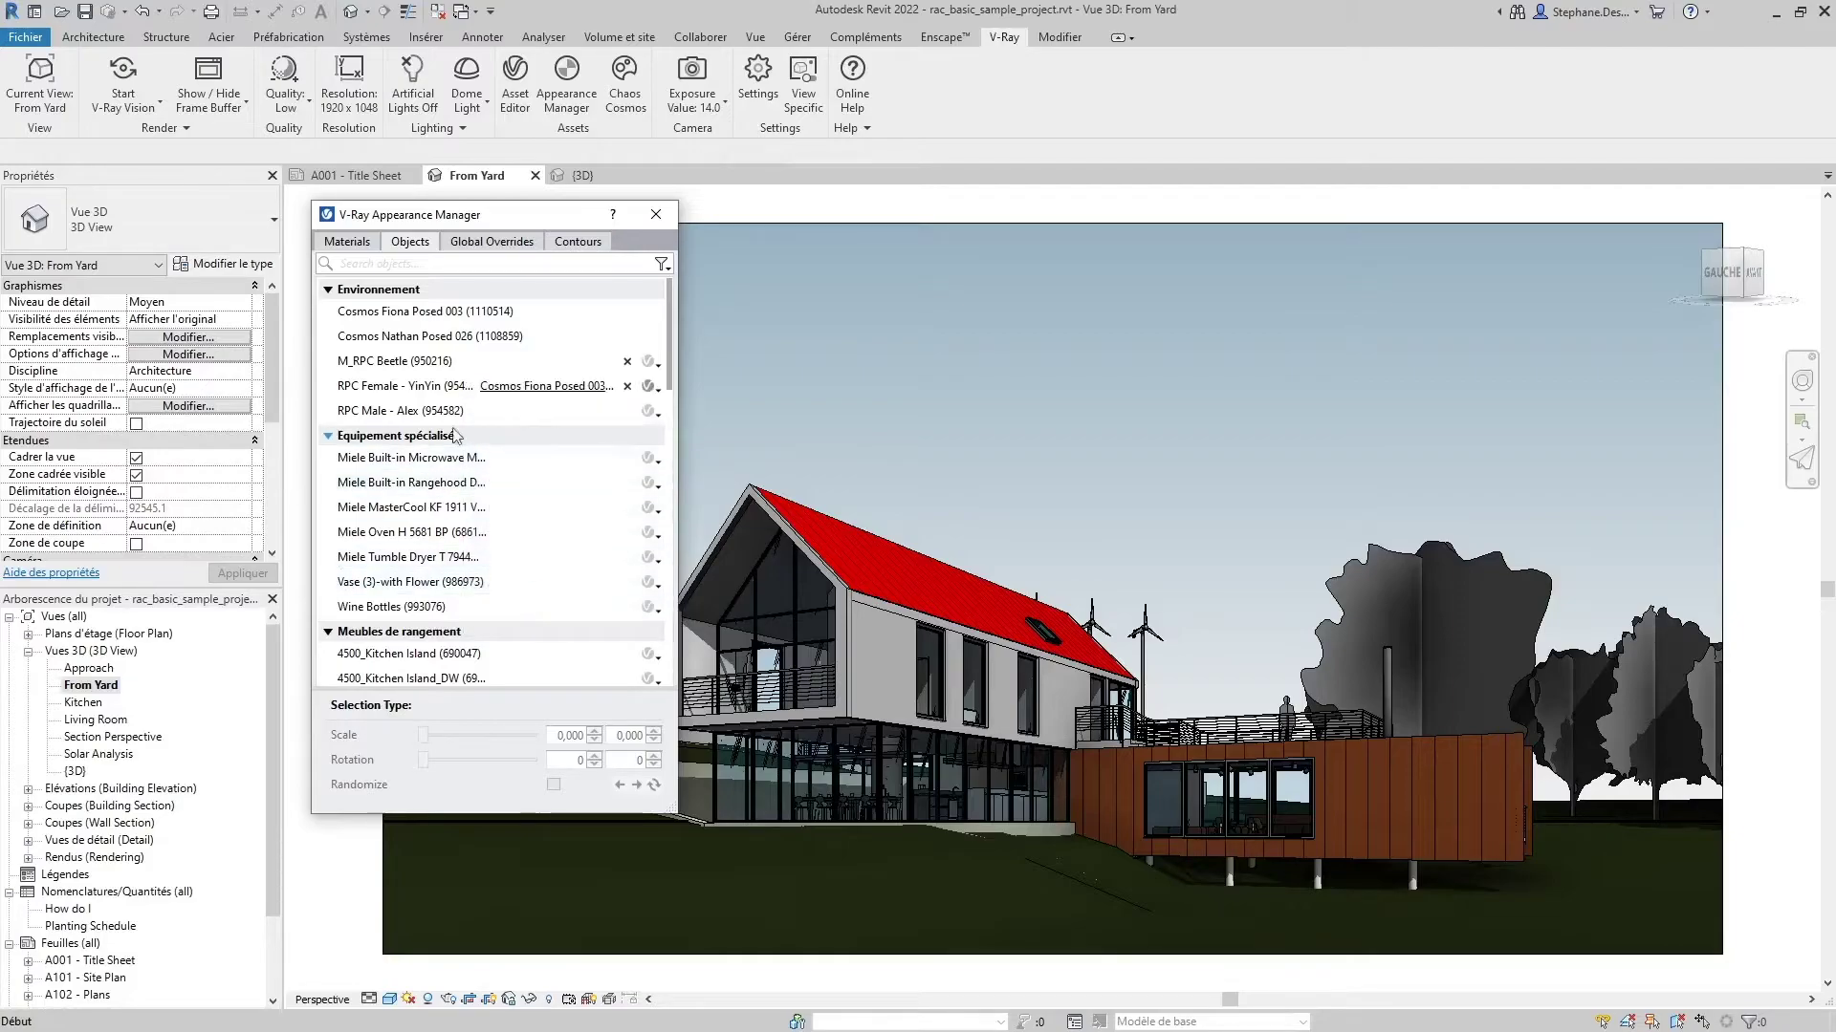
{"action": "left_click", "coordinate": [654, 413]}
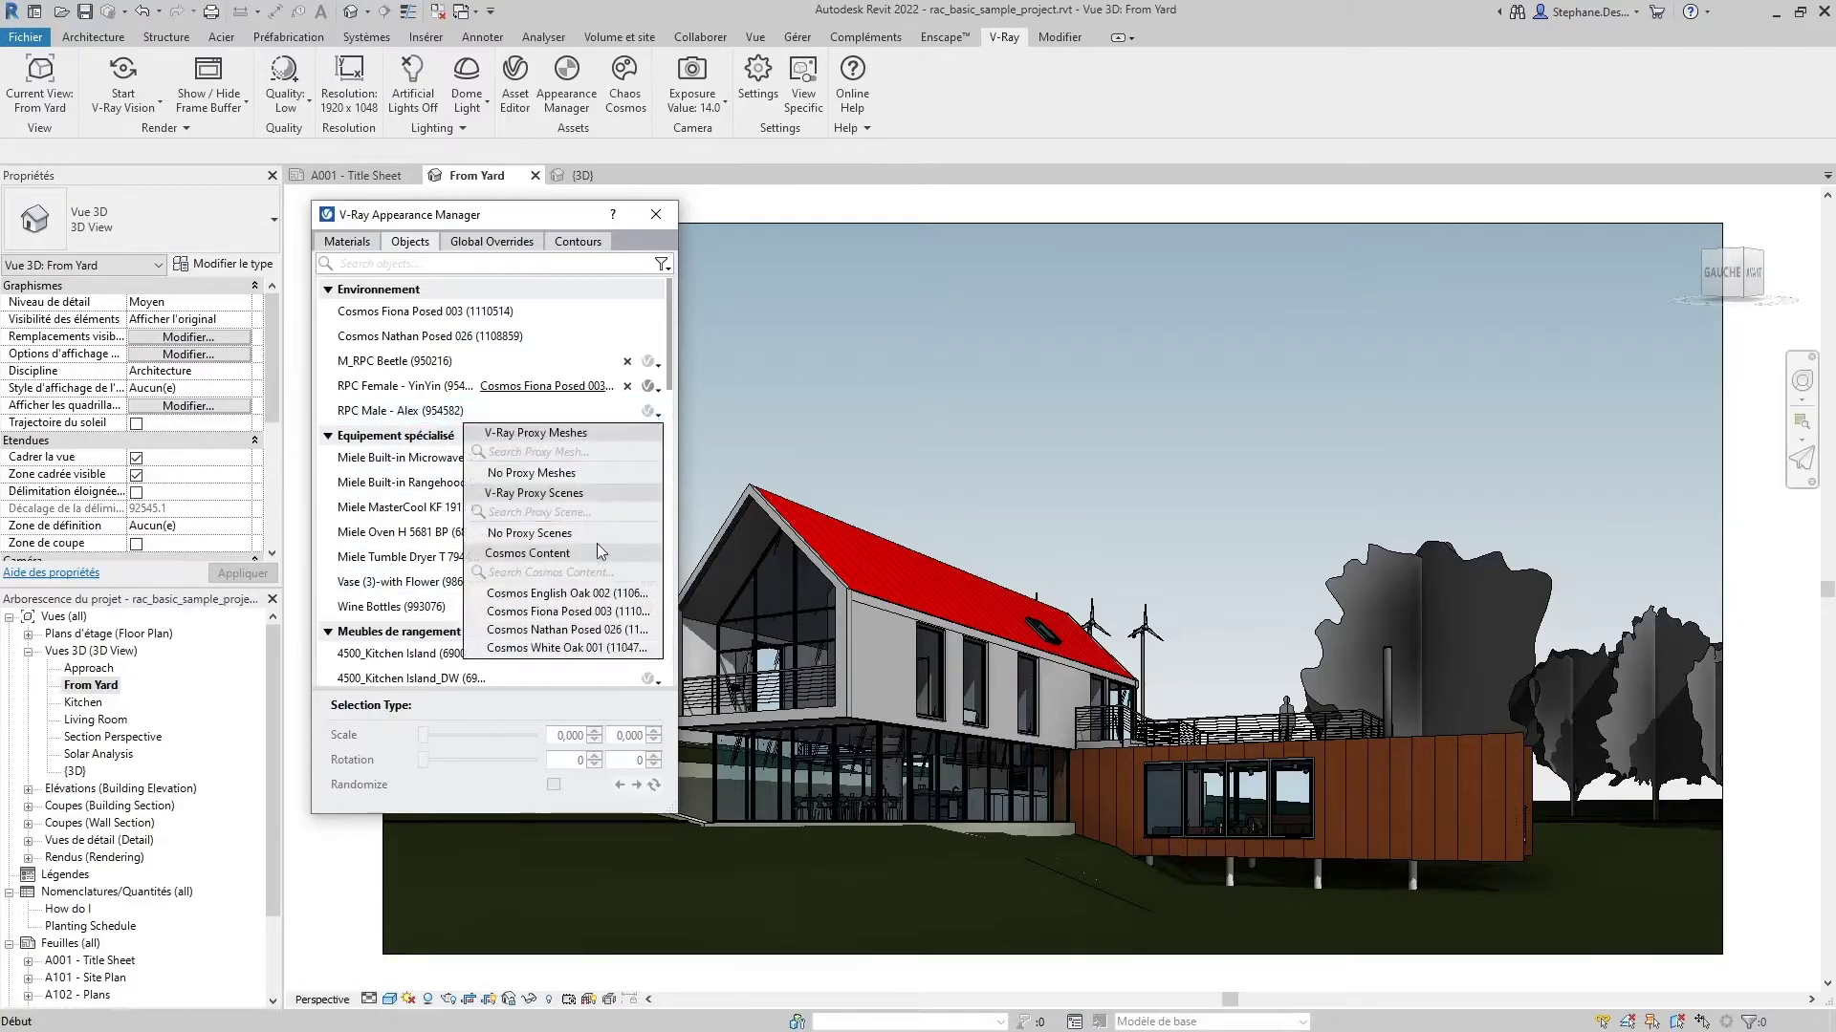
{"action": "left_click", "coordinate": [536, 629]}
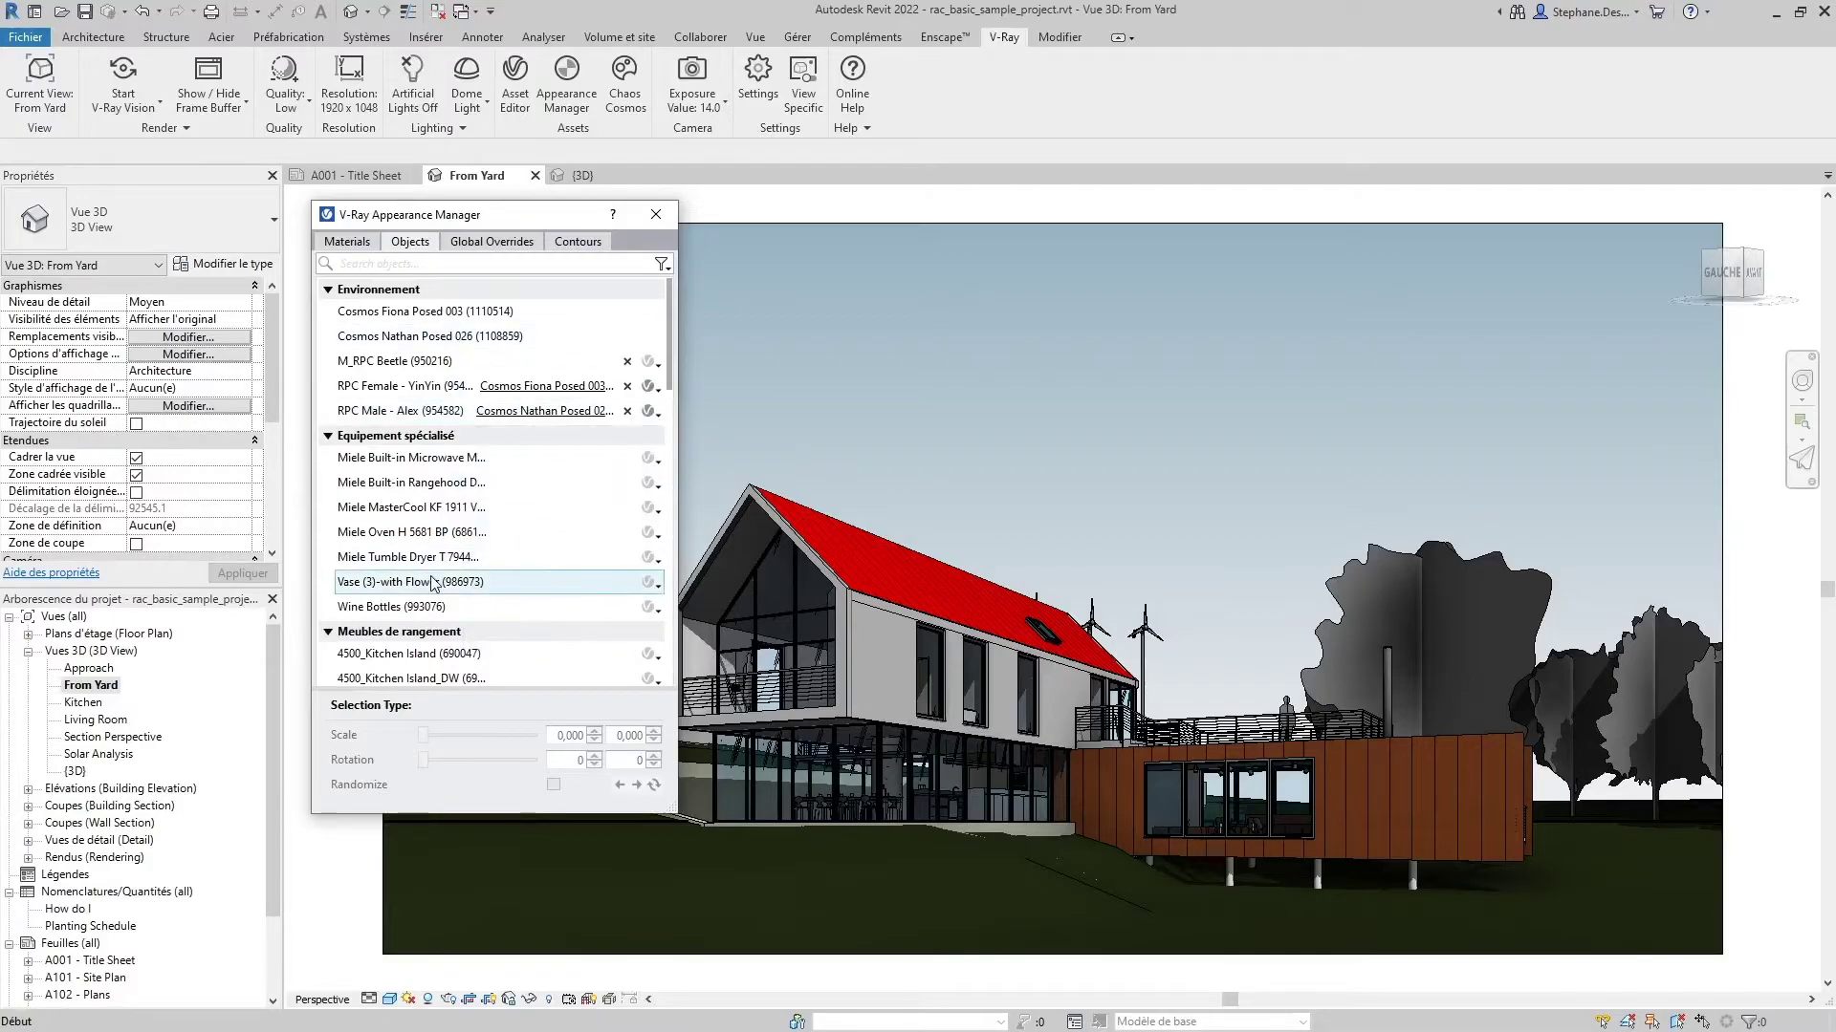
Step: Scroll down and select the Hawthorn and Honey Locust tree replacements to inspect them
{"action": "scroll", "coordinate": [517, 545], "scroll_direction": "down", "scroll_amount": 2}
{"action": "scroll", "coordinate": [574, 543], "scroll_direction": "down", "scroll_amount": 2}
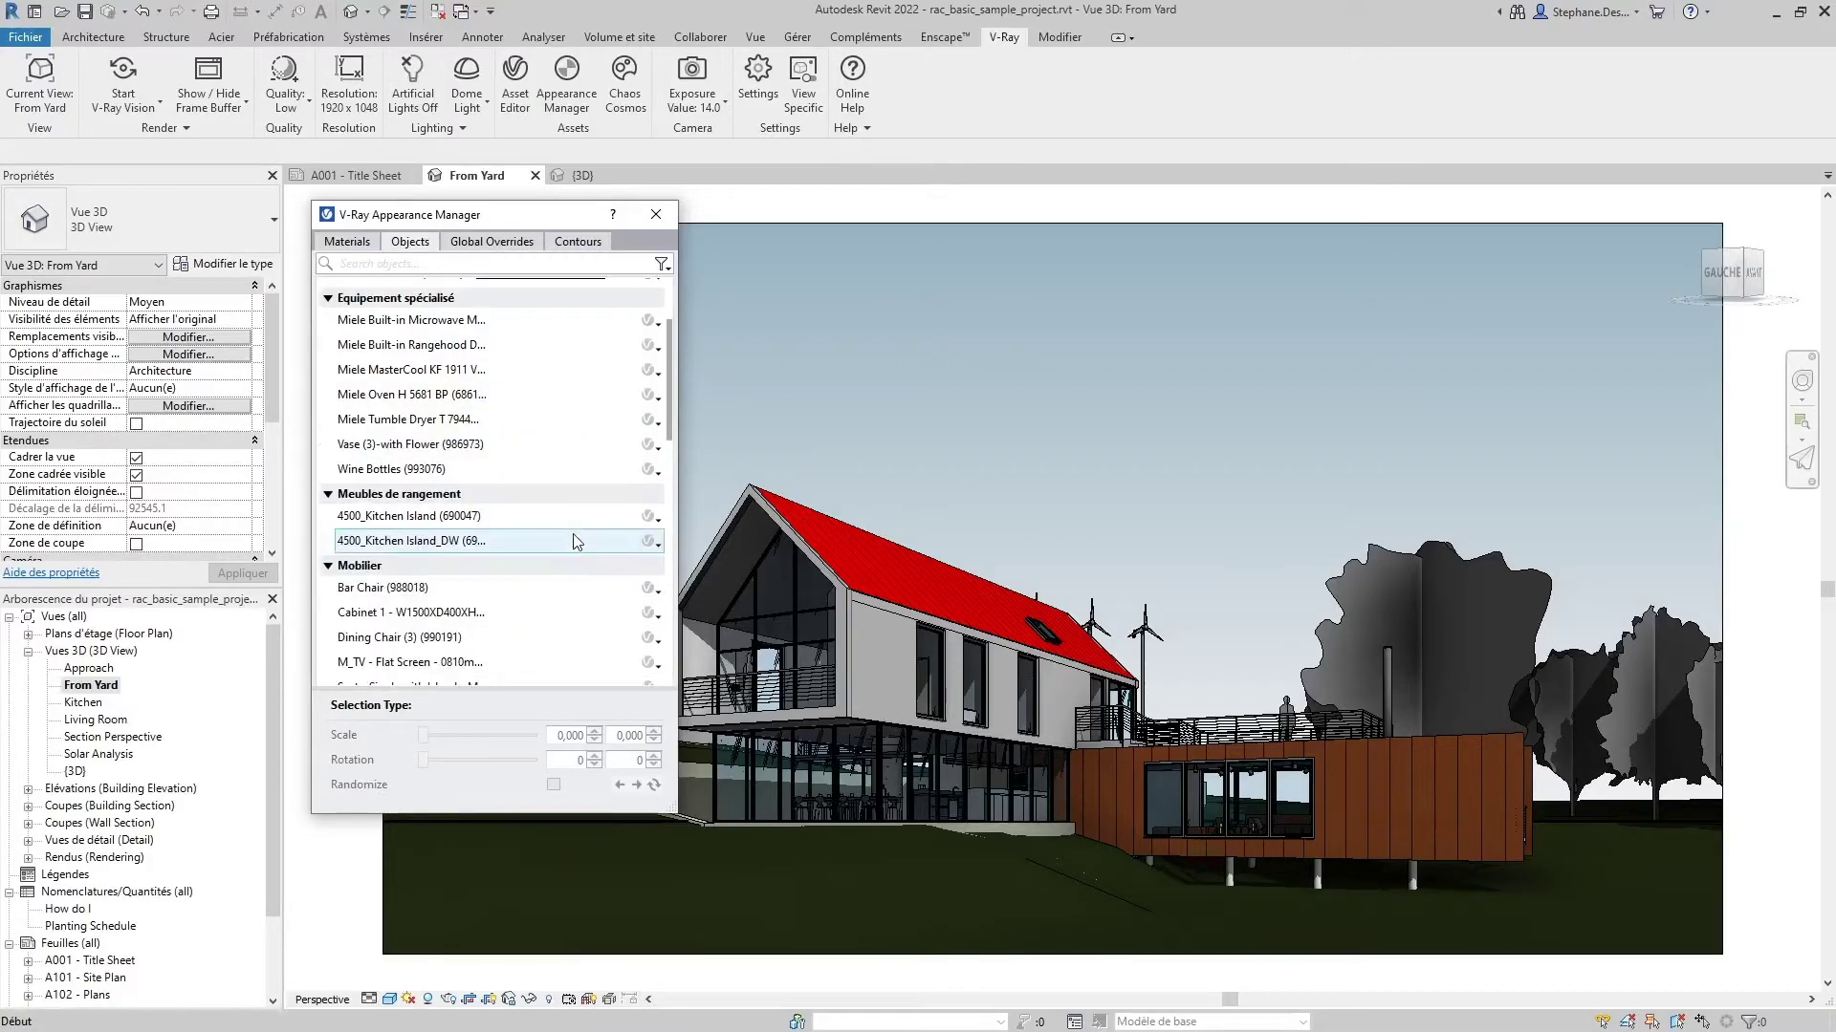
{"action": "scroll", "coordinate": [576, 542], "scroll_direction": "down", "scroll_amount": 5}
{"action": "scroll", "coordinate": [577, 542], "scroll_direction": "down", "scroll_amount": 5}
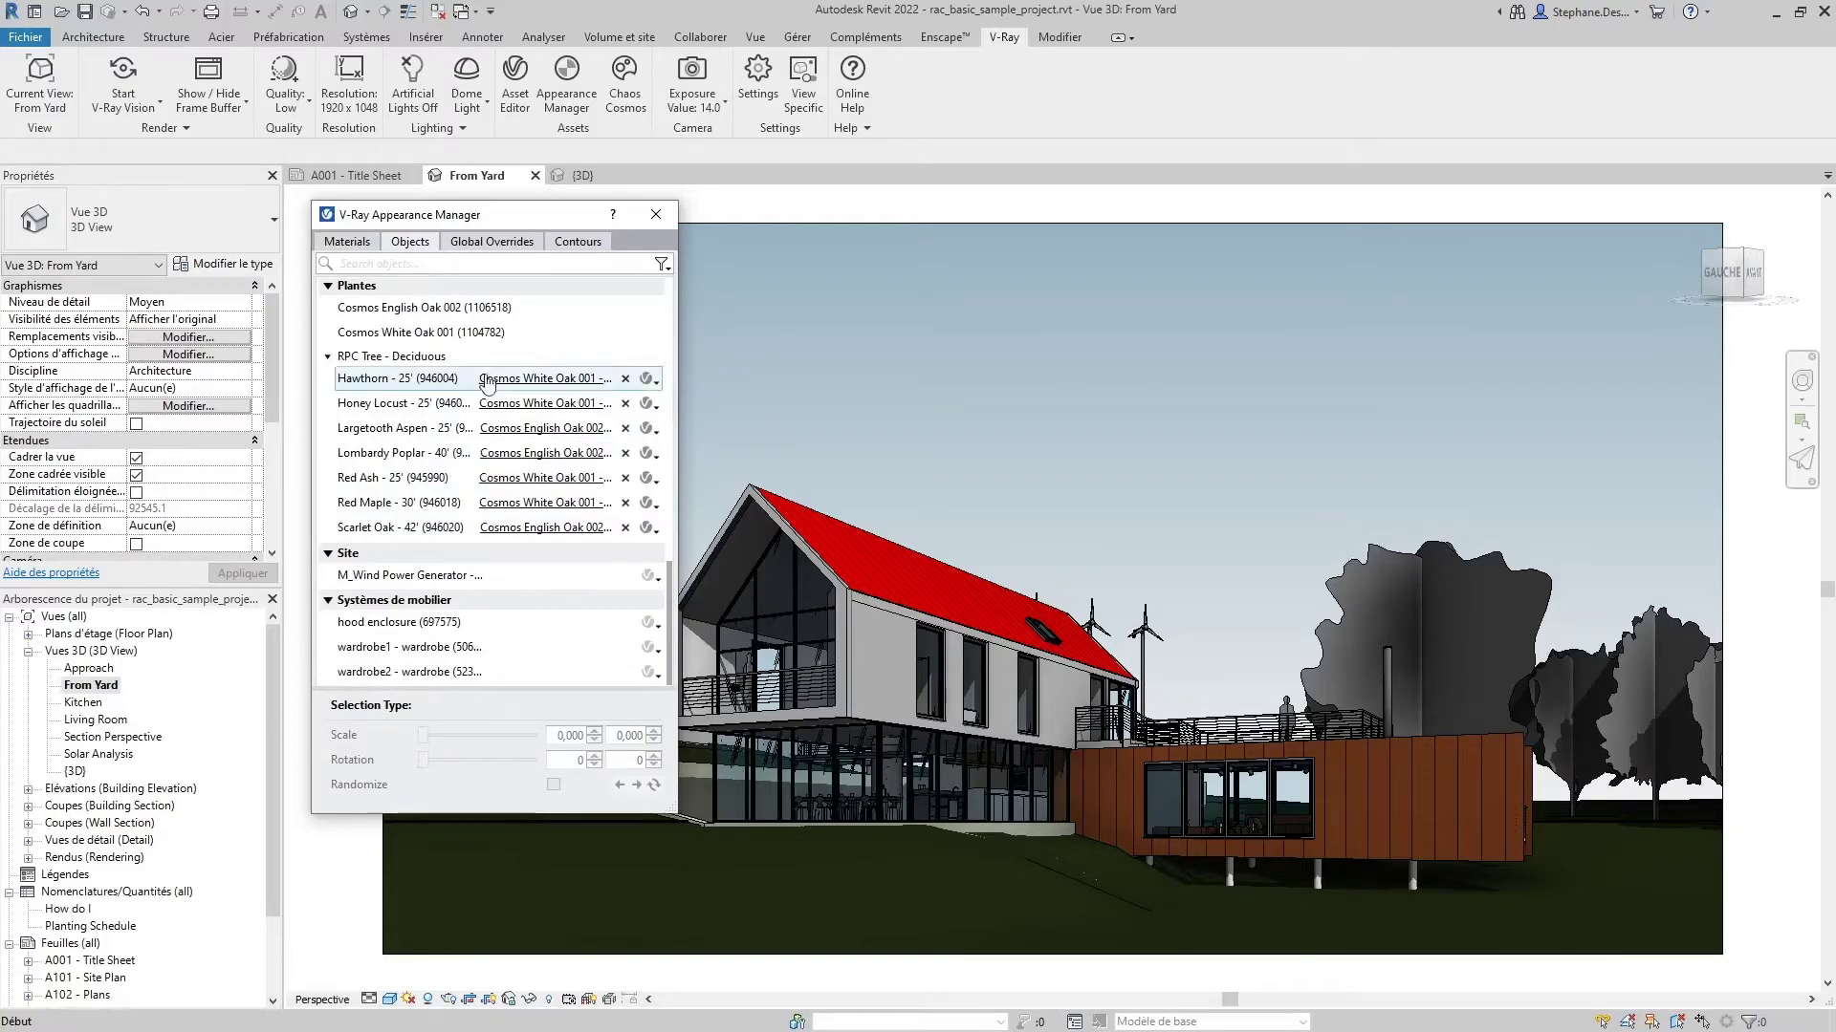
{"action": "left_click_drag", "start_coordinate": [459, 380], "coordinate": [449, 407]}
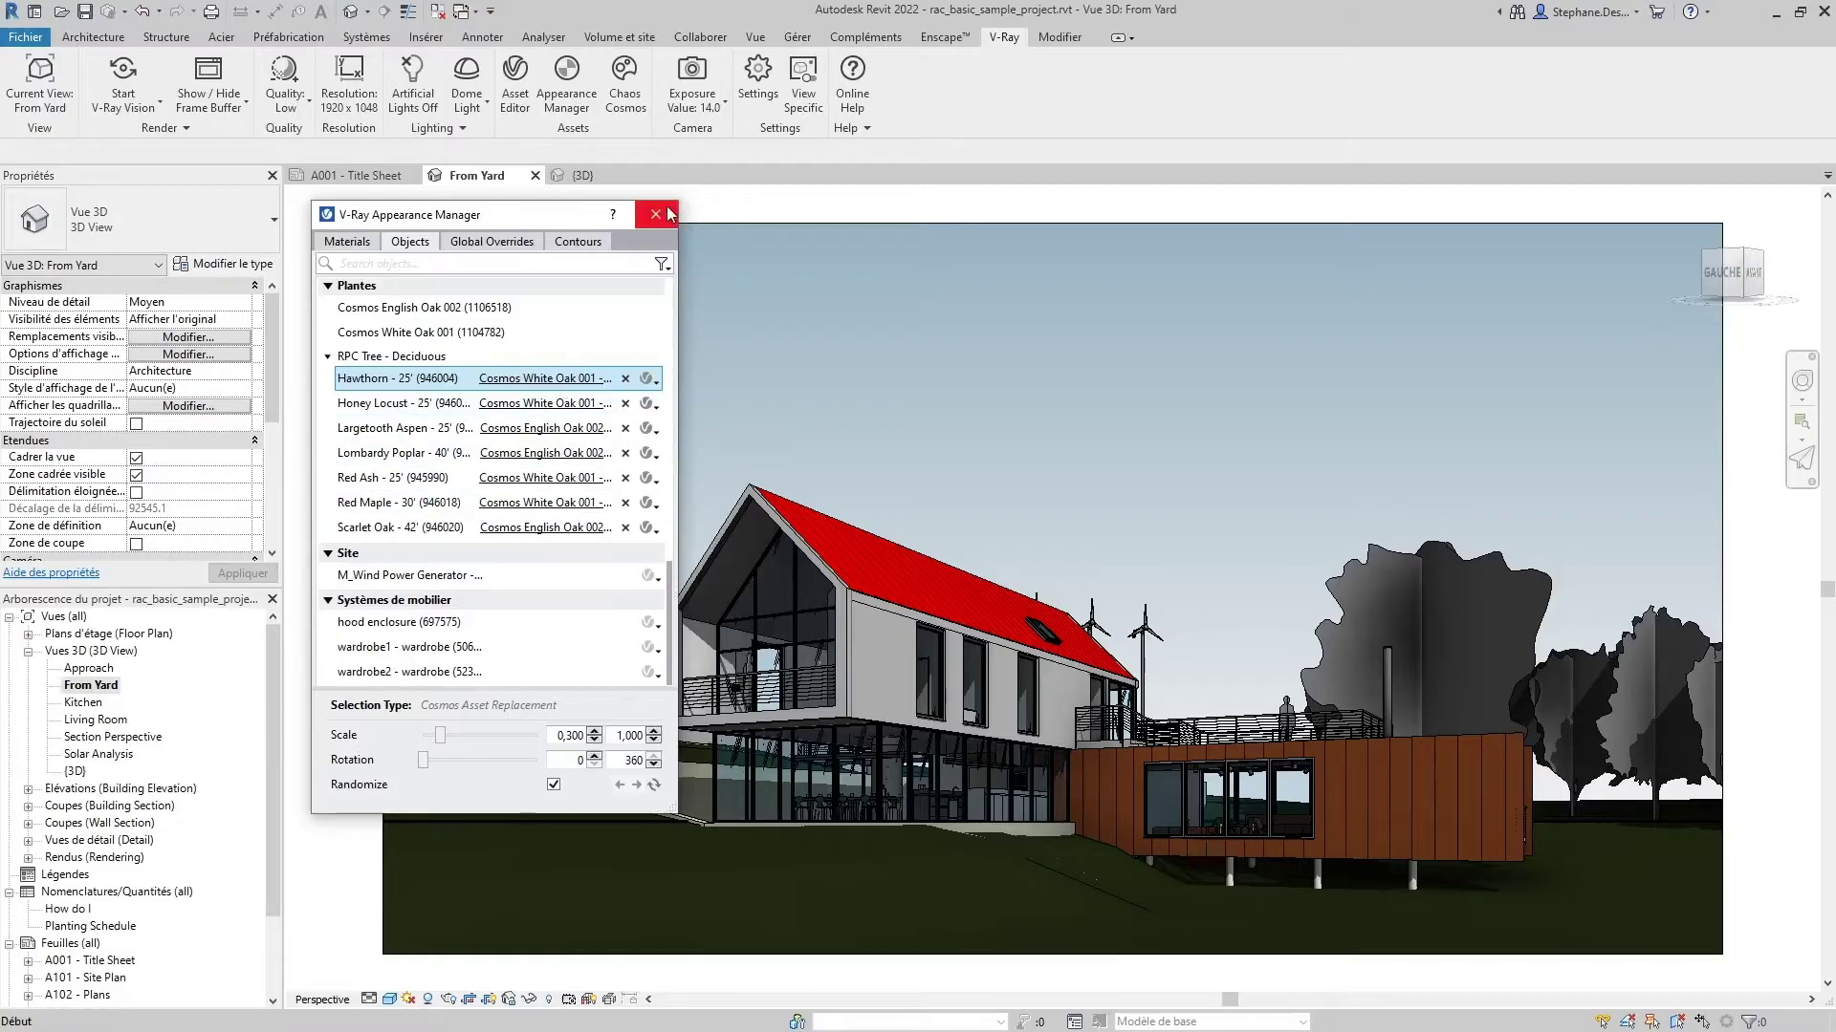
Step: Review the Global Overrides and Contours options, close the Appearance Manager, and check exposure options
{"action": "left_click", "coordinate": [489, 242]}
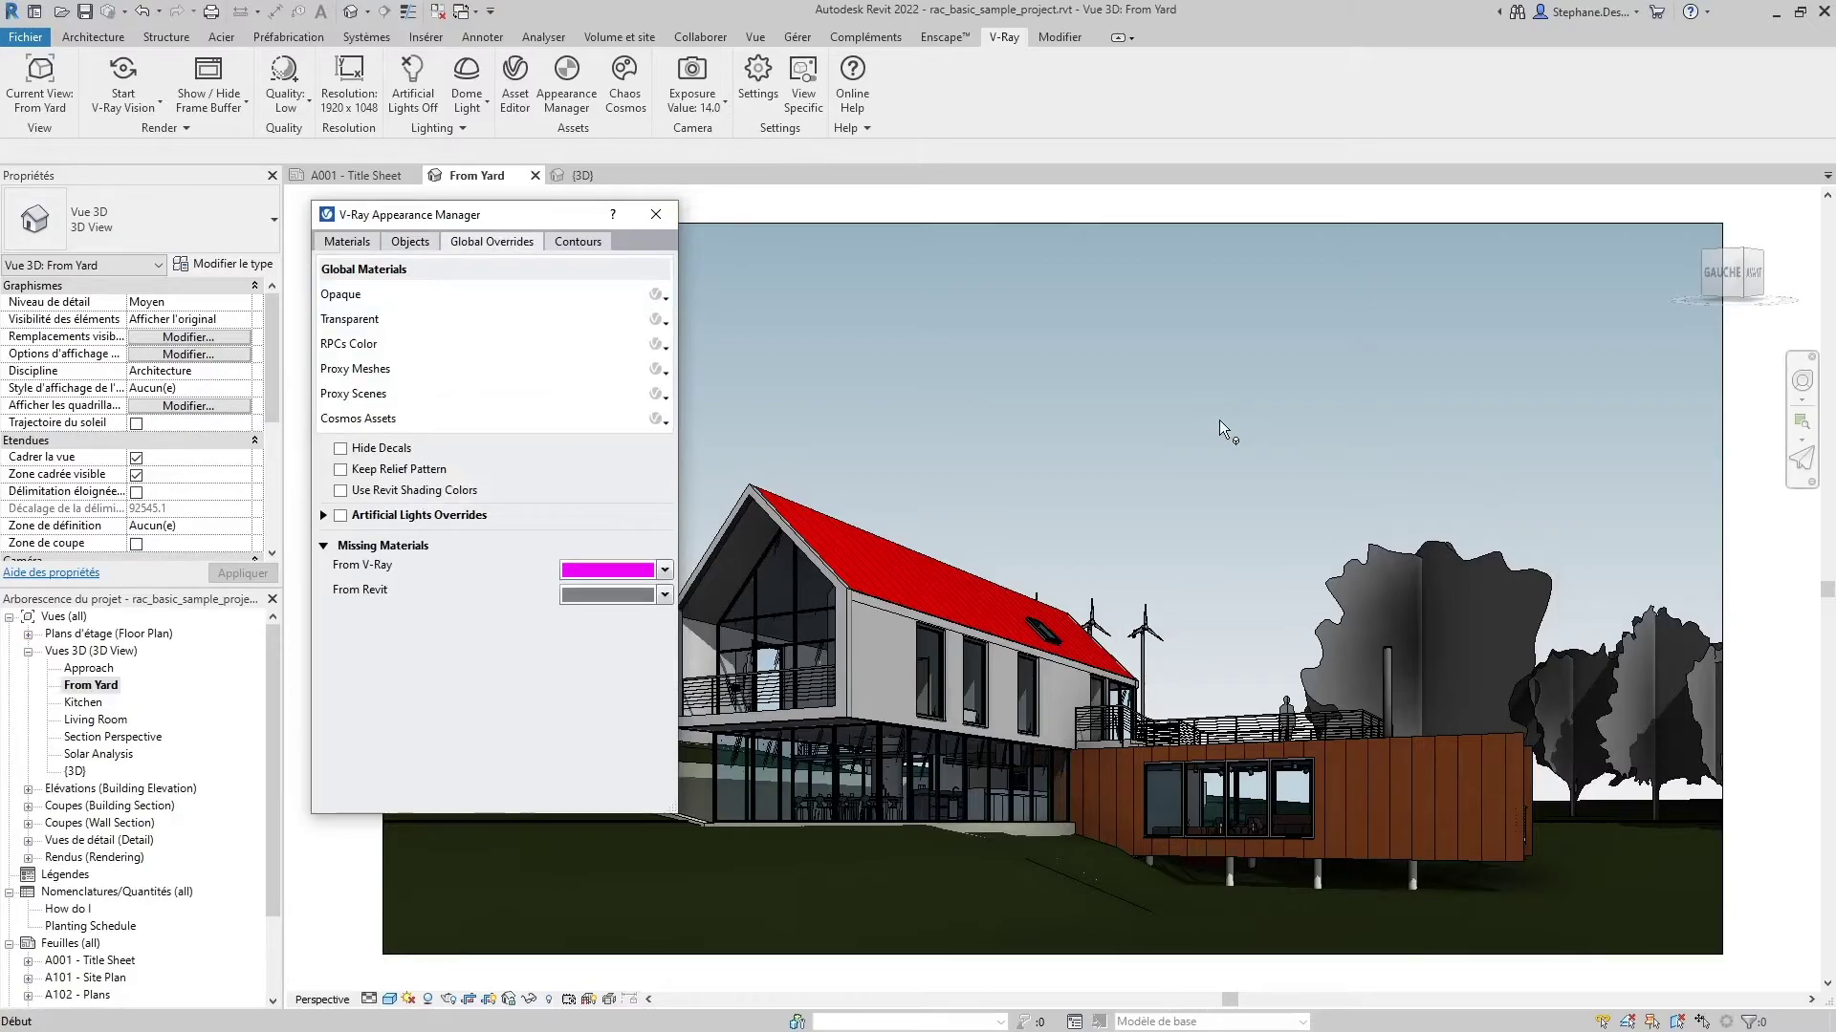
{"action": "left_click", "coordinate": [575, 245]}
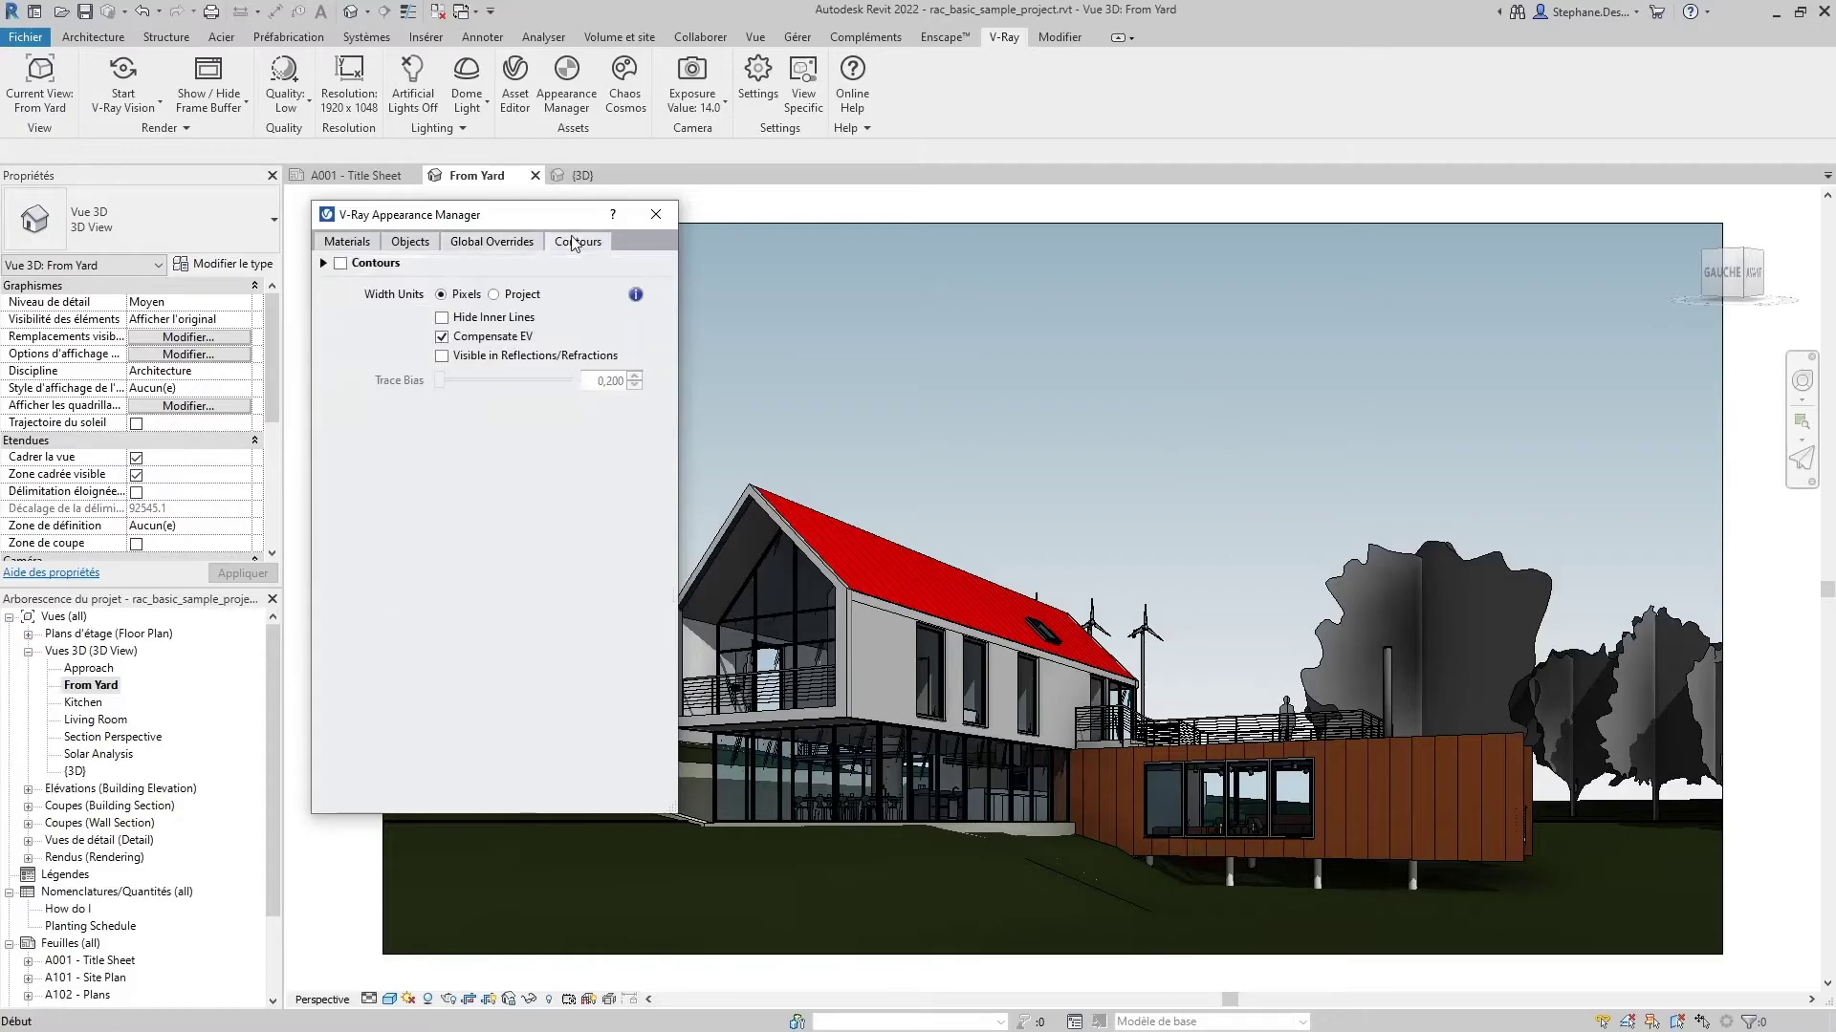
{"action": "left_click", "coordinate": [650, 218]}
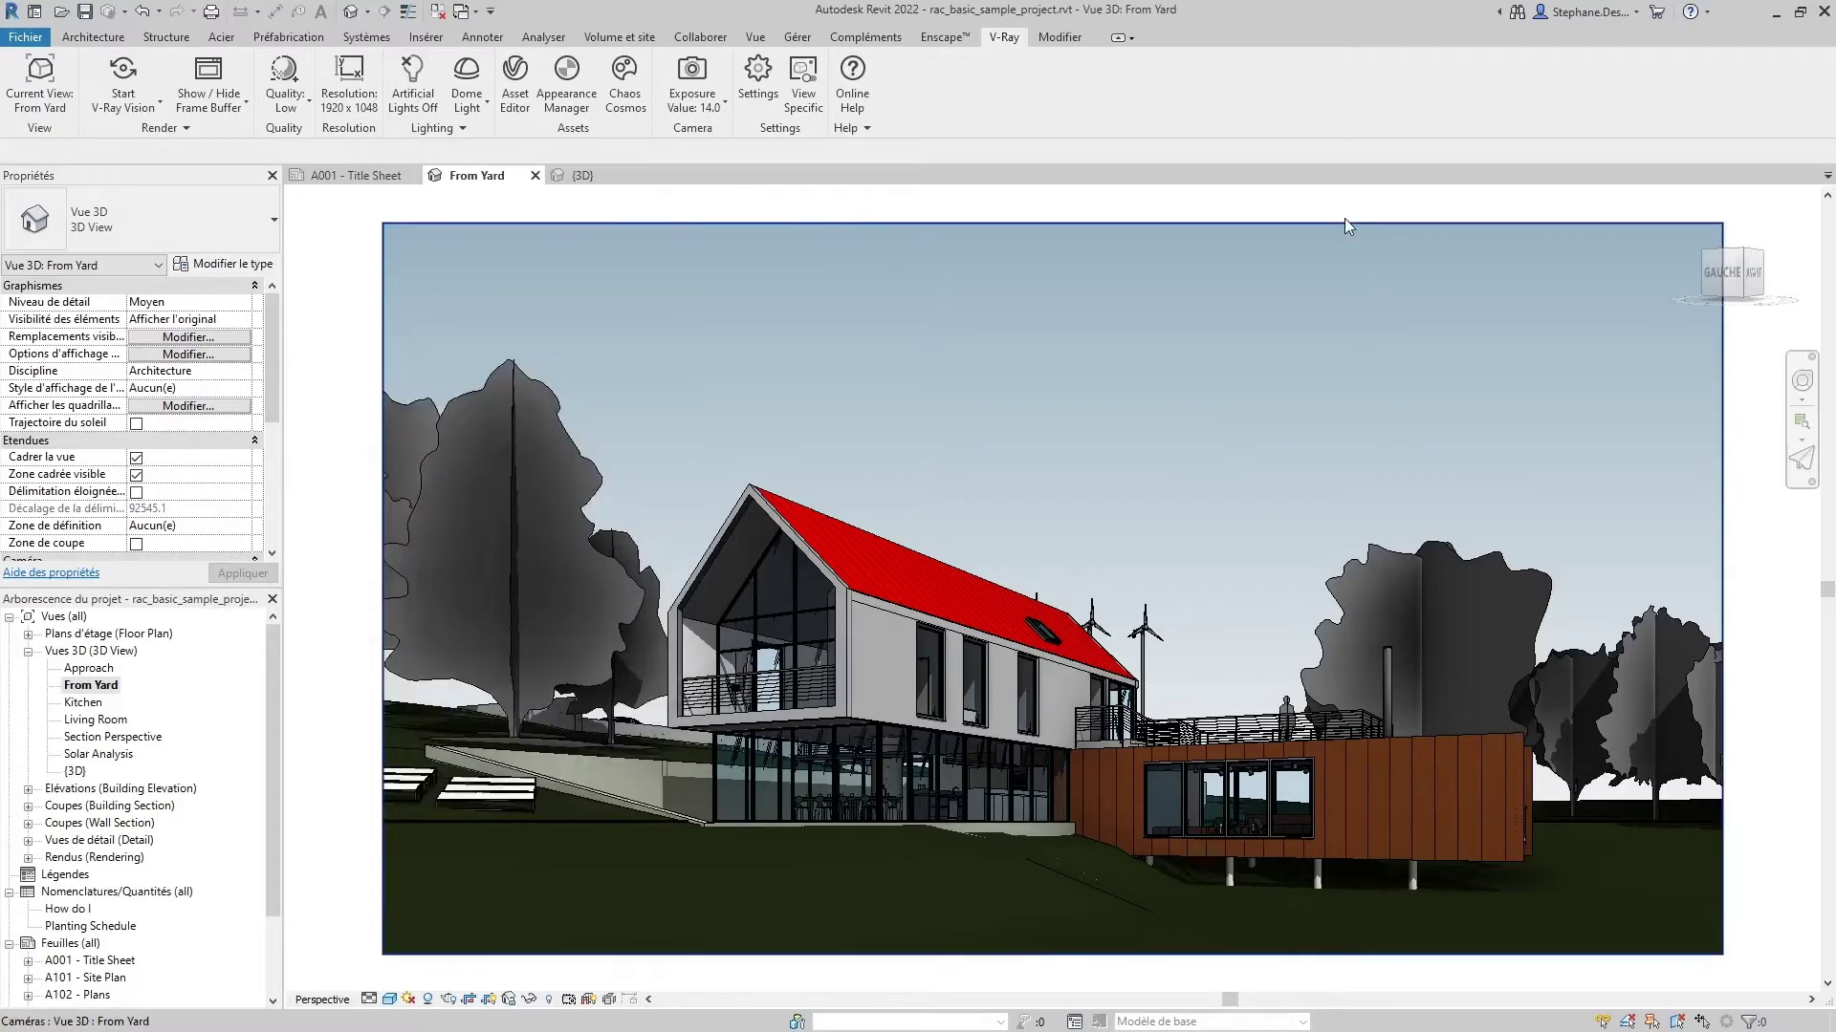
{"action": "left_click", "coordinate": [707, 108]}
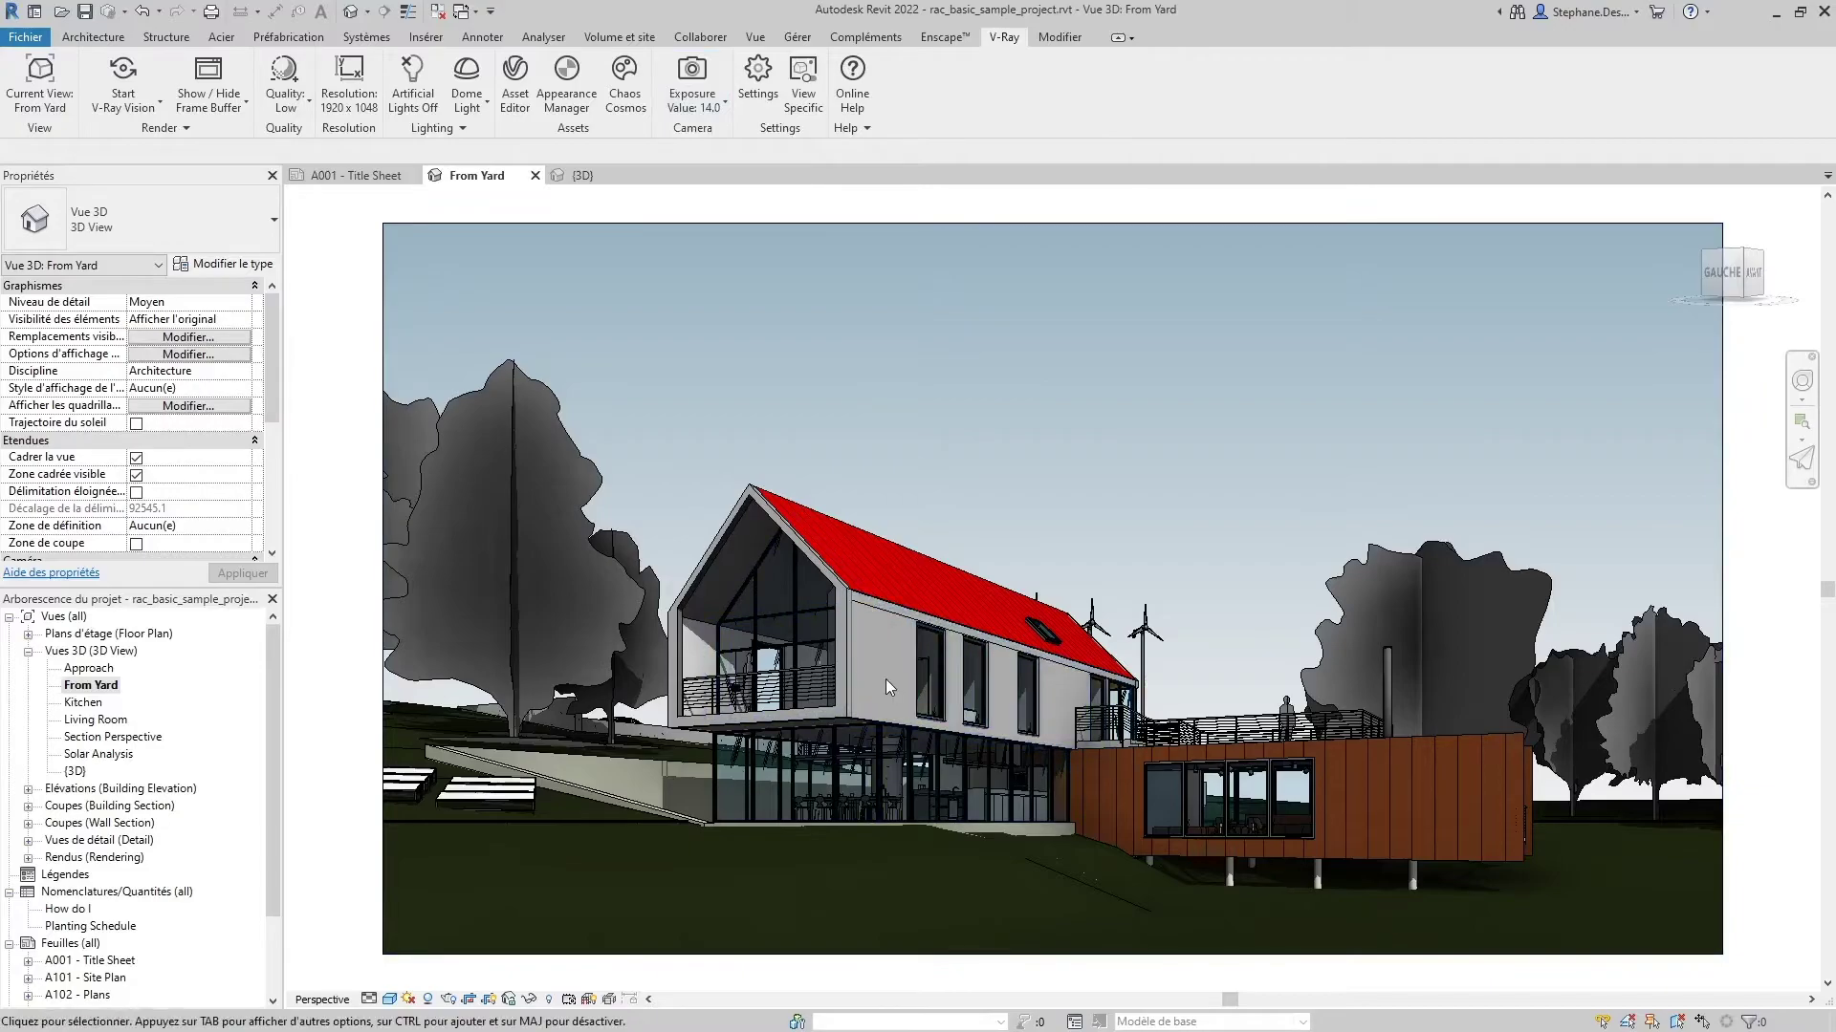
{"action": "left_click", "coordinate": [752, 85]}
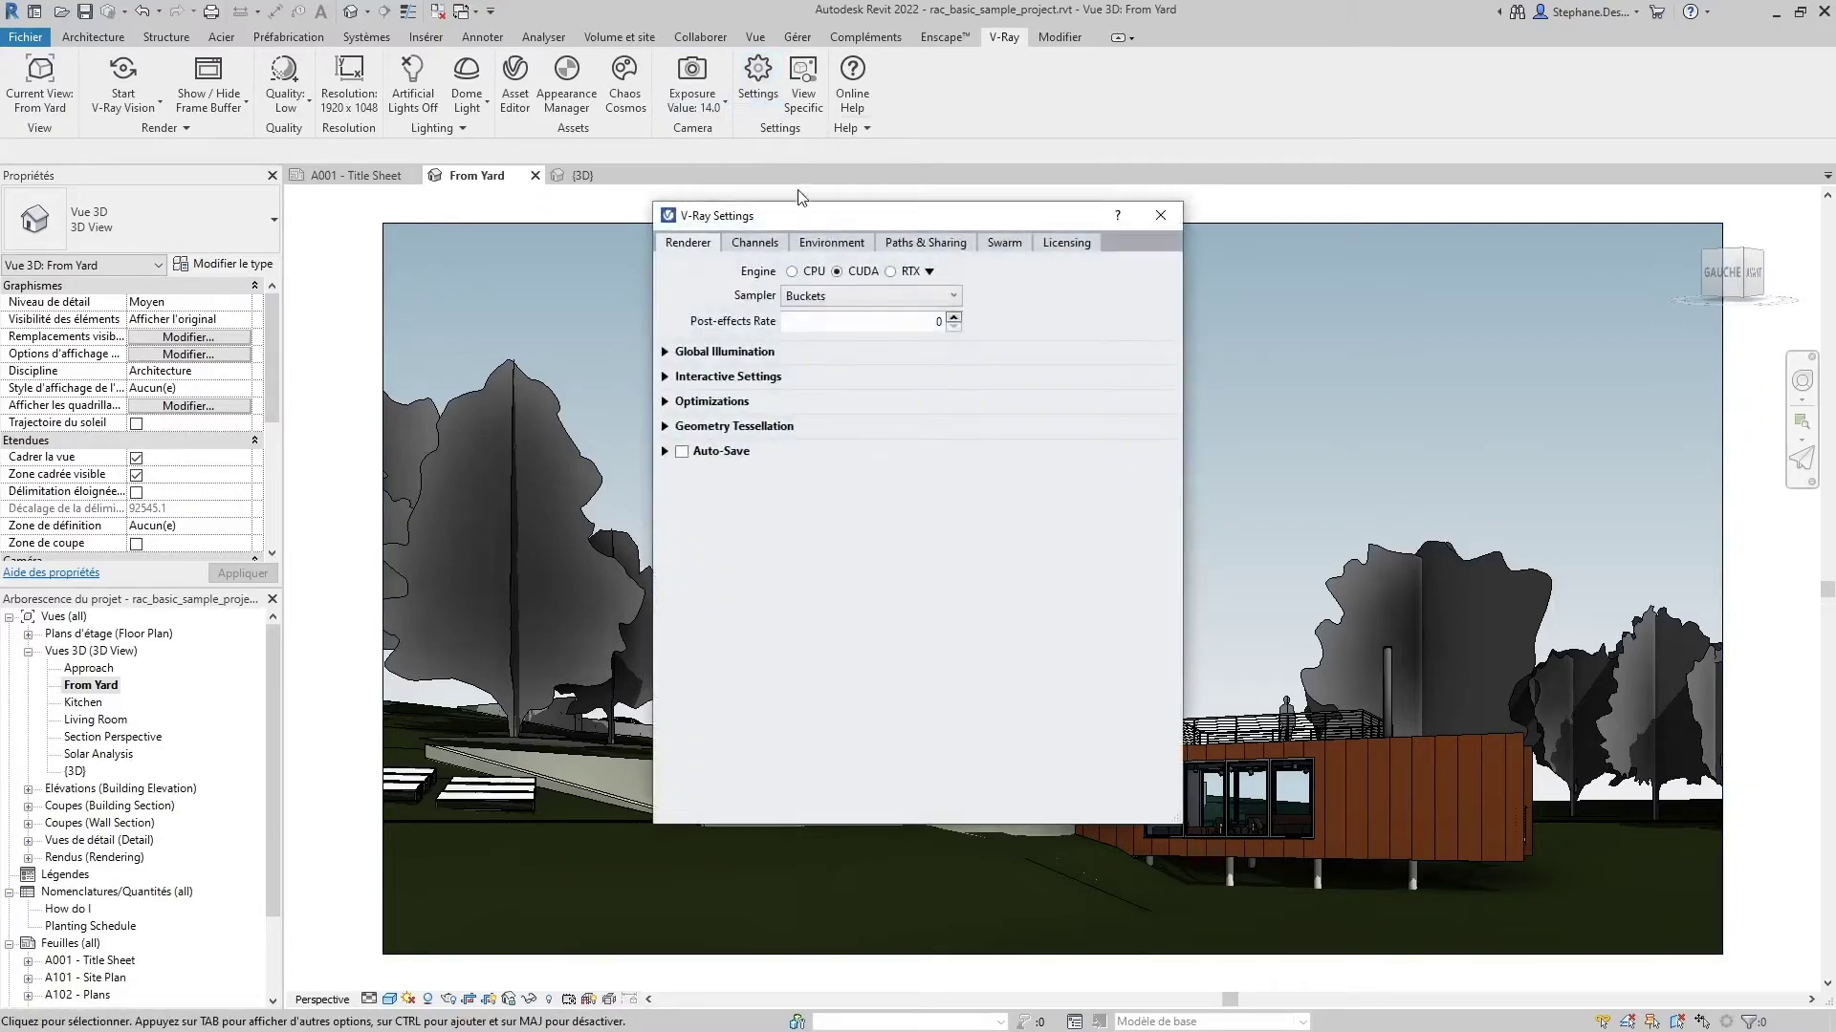
{"action": "left_click_drag", "start_coordinate": [828, 217], "coordinate": [480, 222]}
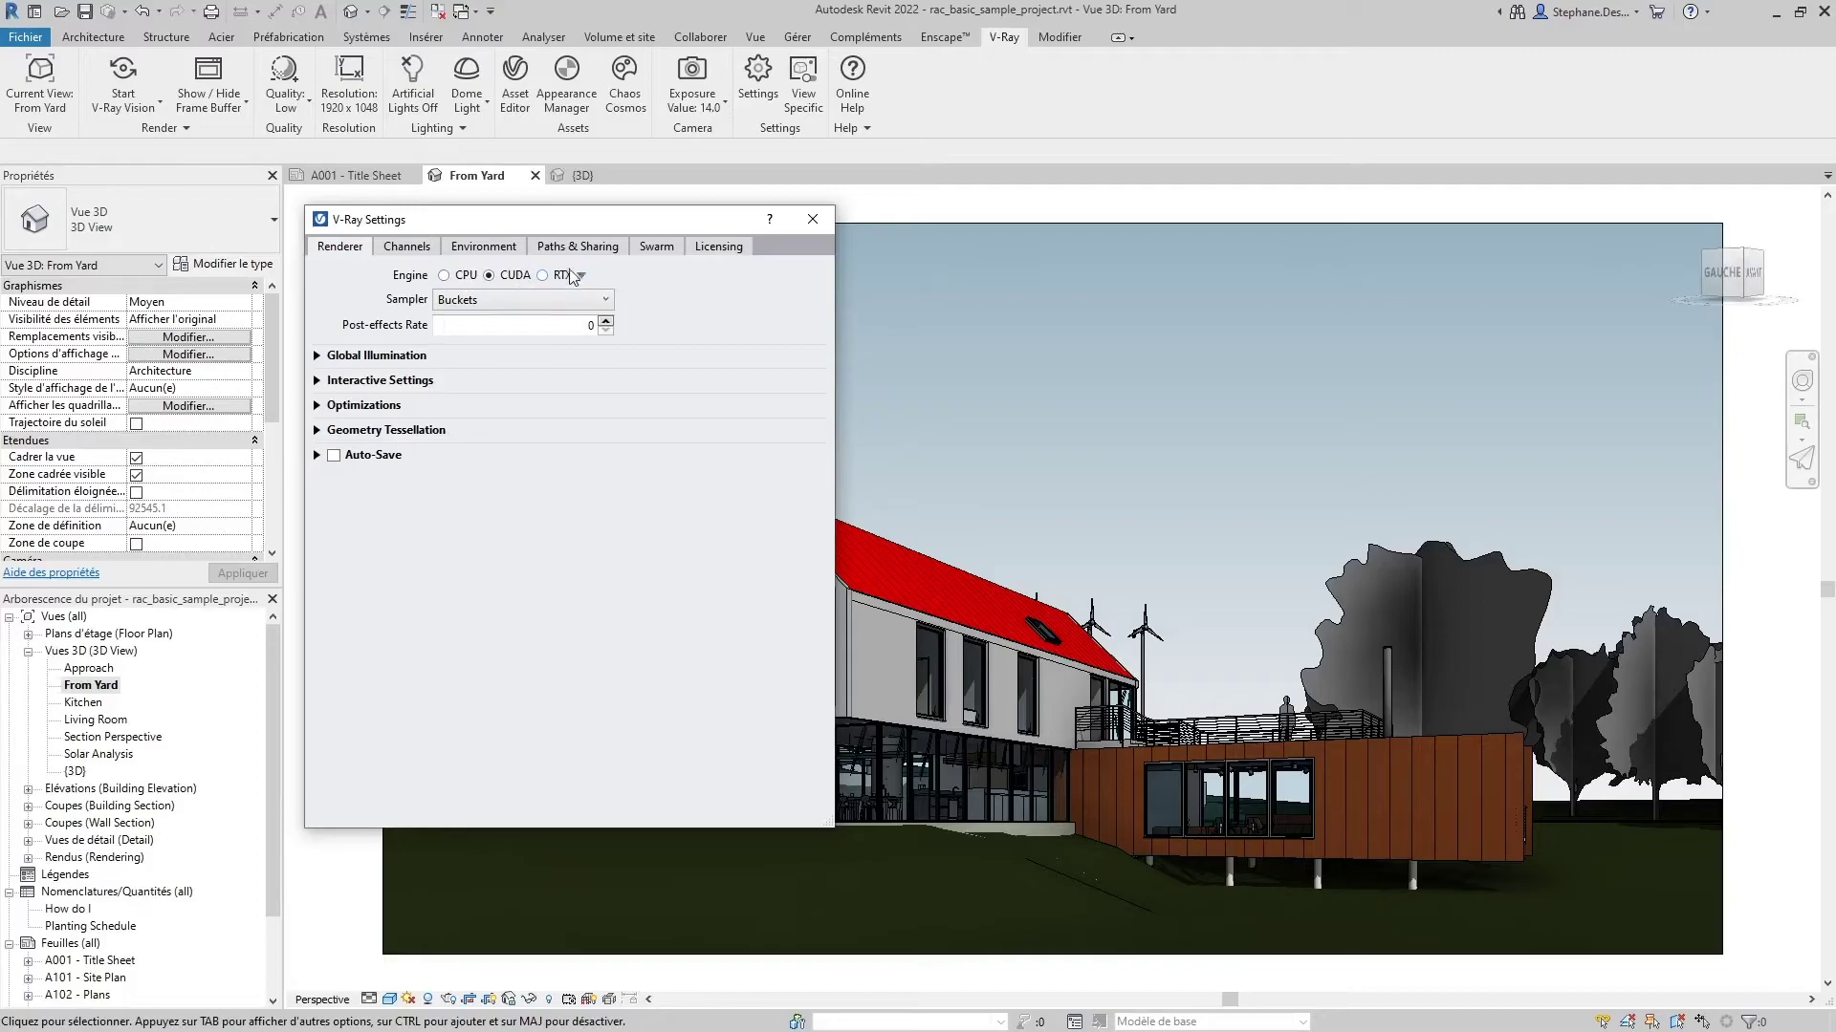
{"action": "left_click", "coordinate": [342, 357]}
{"action": "left_click", "coordinate": [813, 219]}
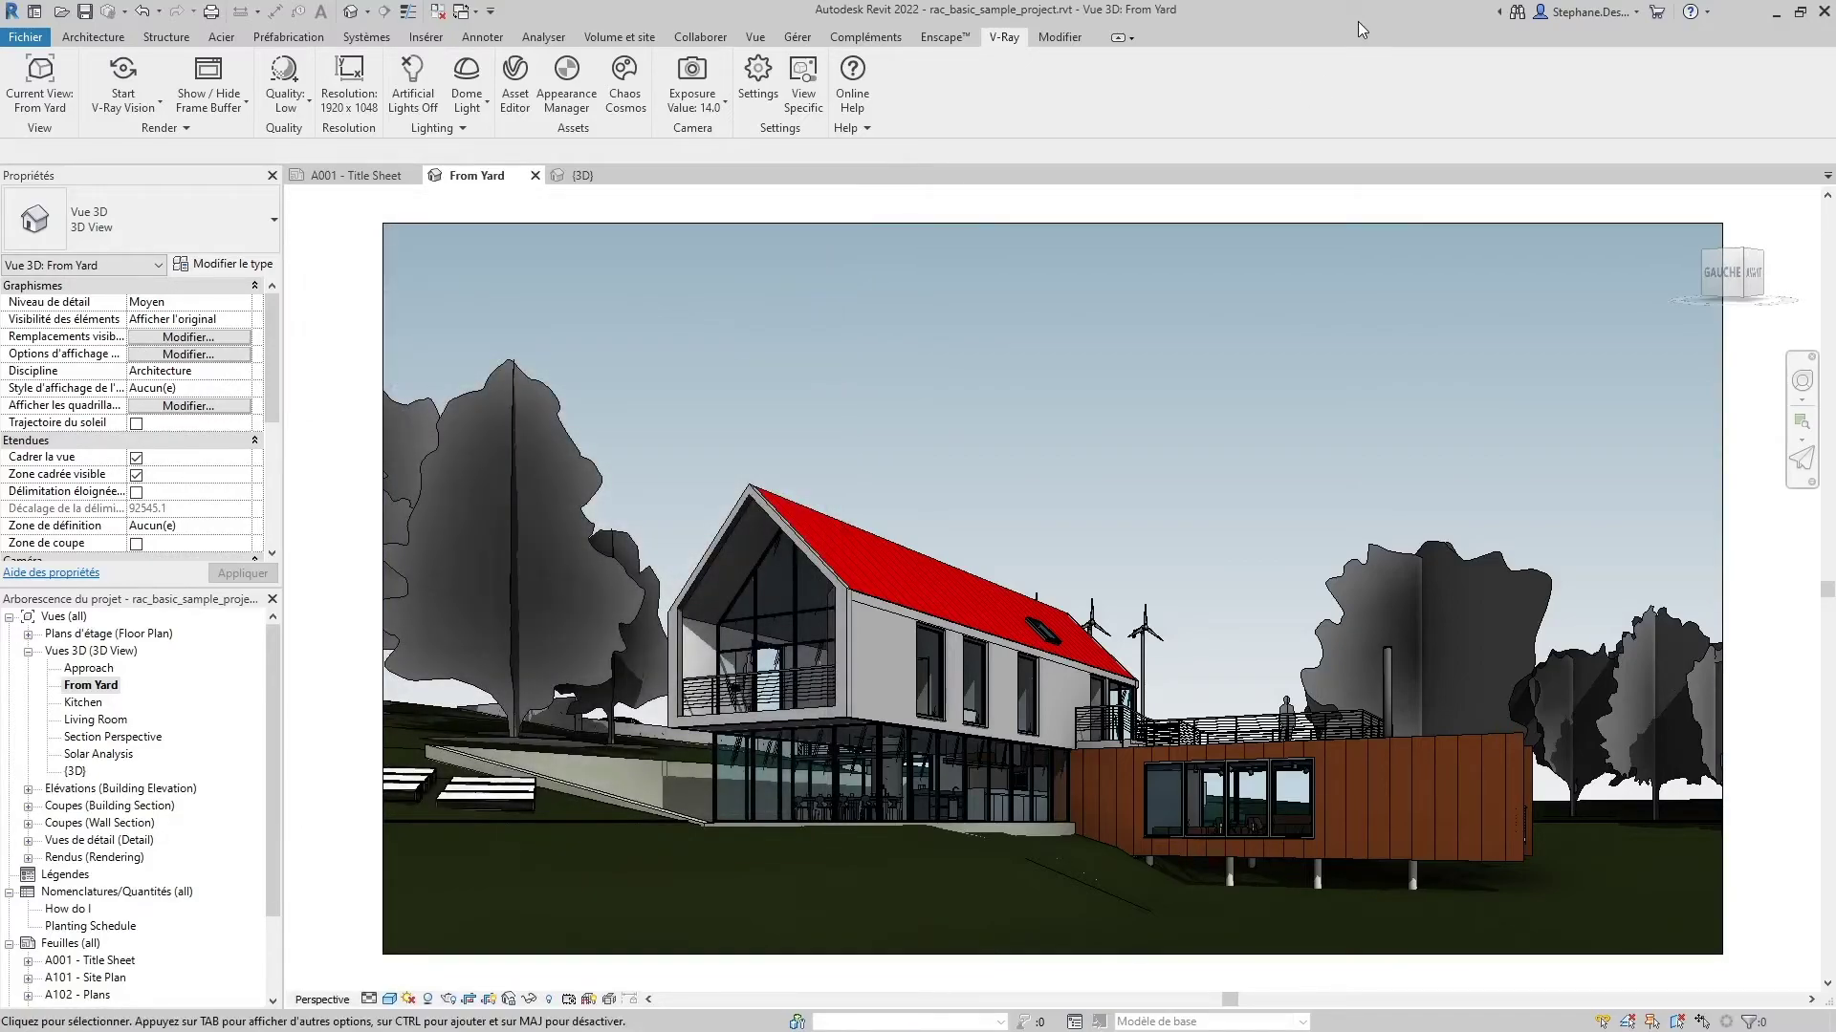
Step: Keep render quality at Low and start a V-Ray Production render of the From Yard view
{"action": "left_click", "coordinate": [290, 100]}
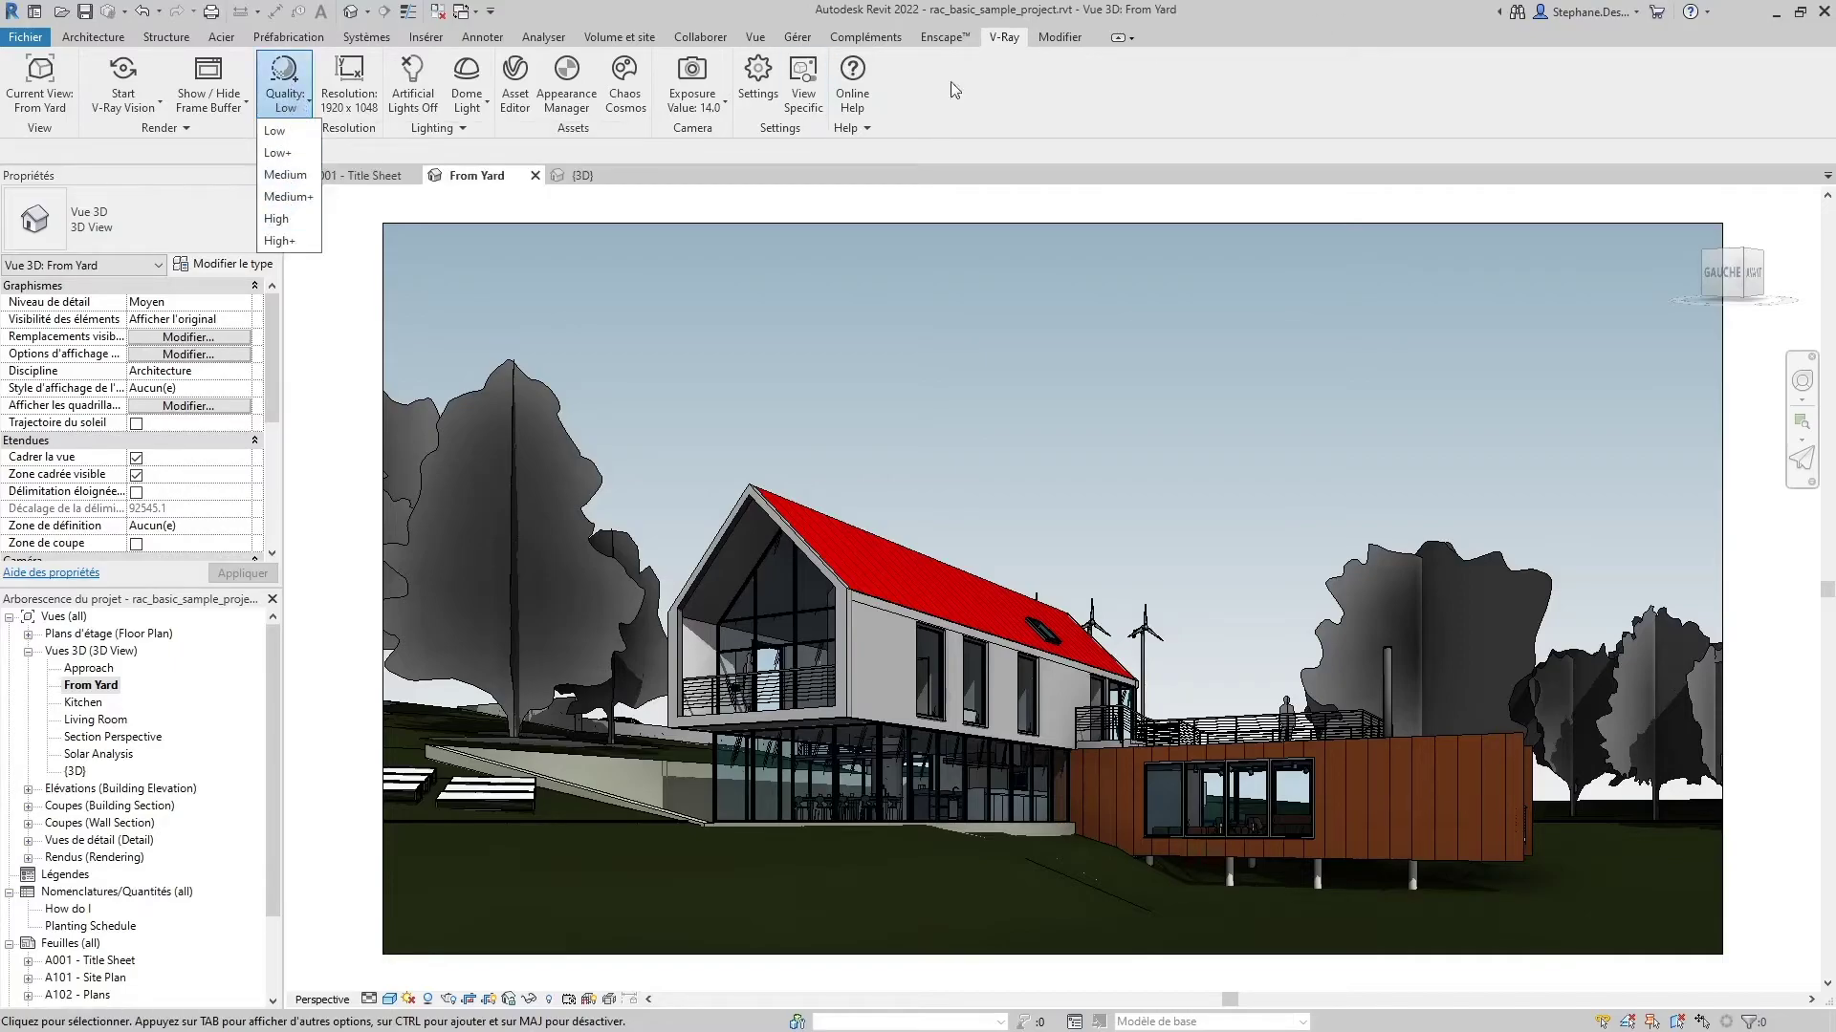
{"action": "left_click", "coordinate": [1128, 91]}
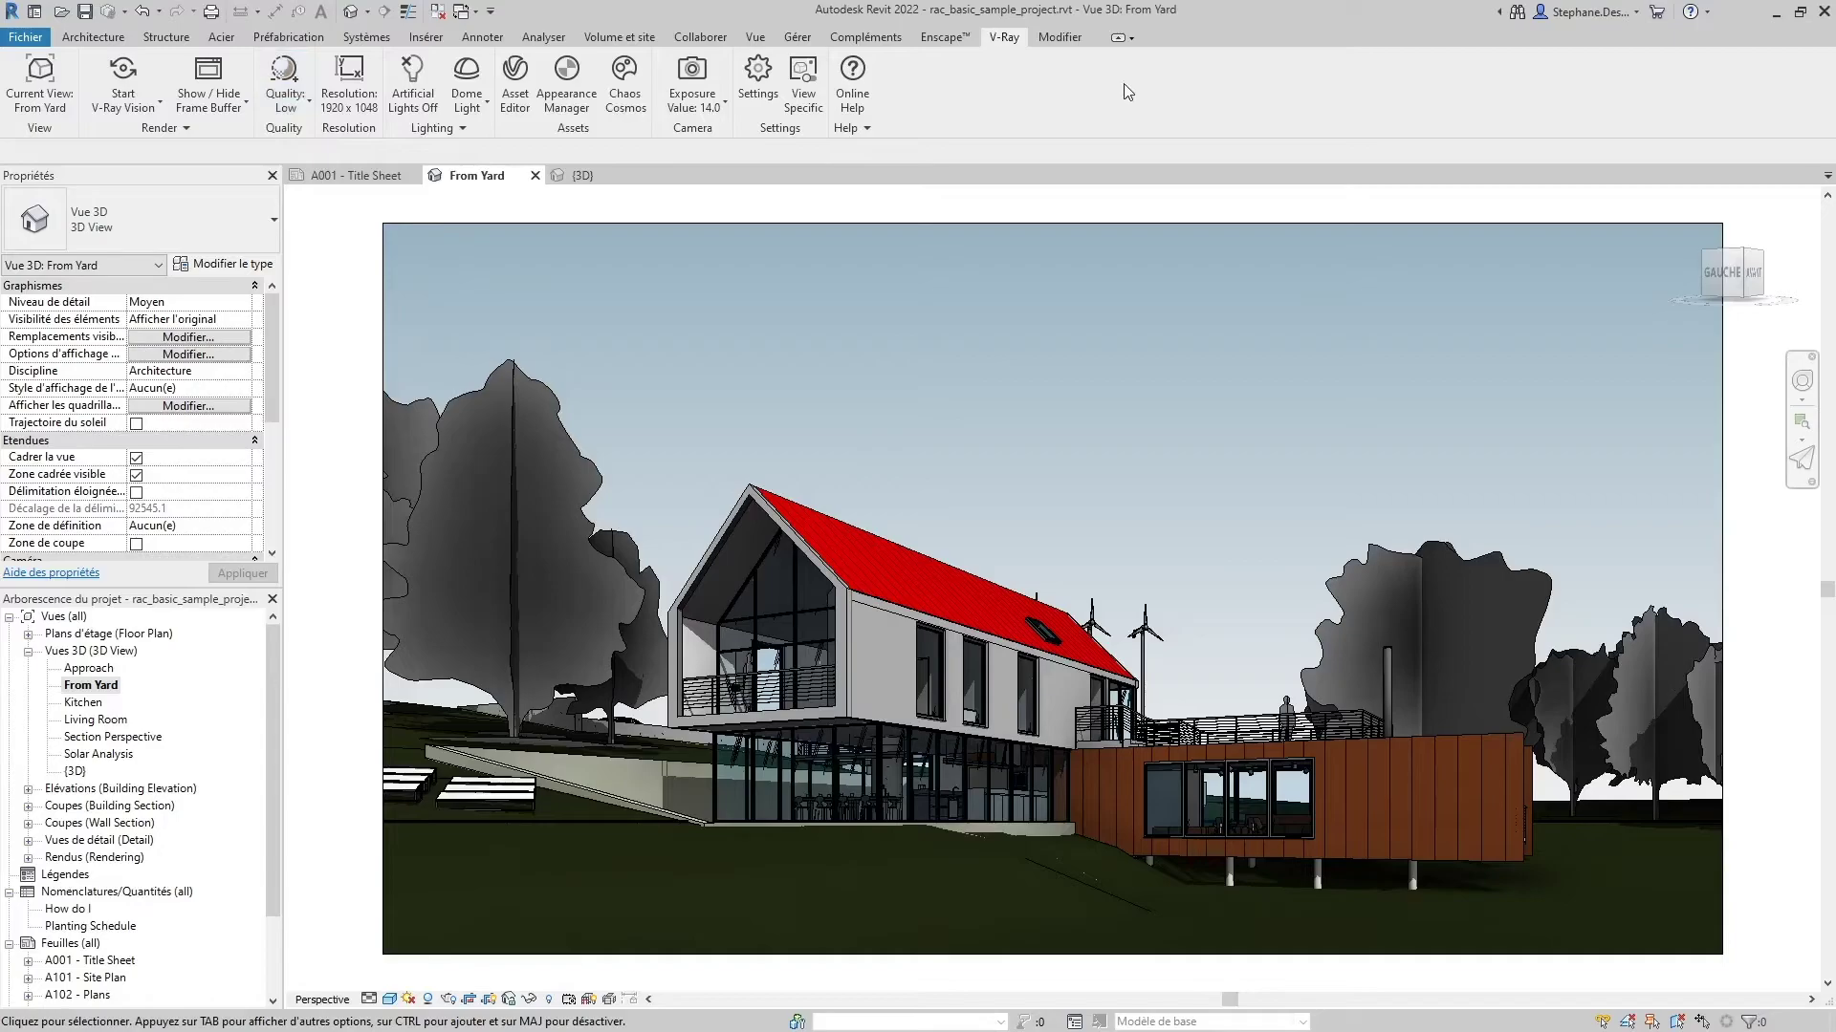
{"action": "left_click", "coordinate": [137, 110]}
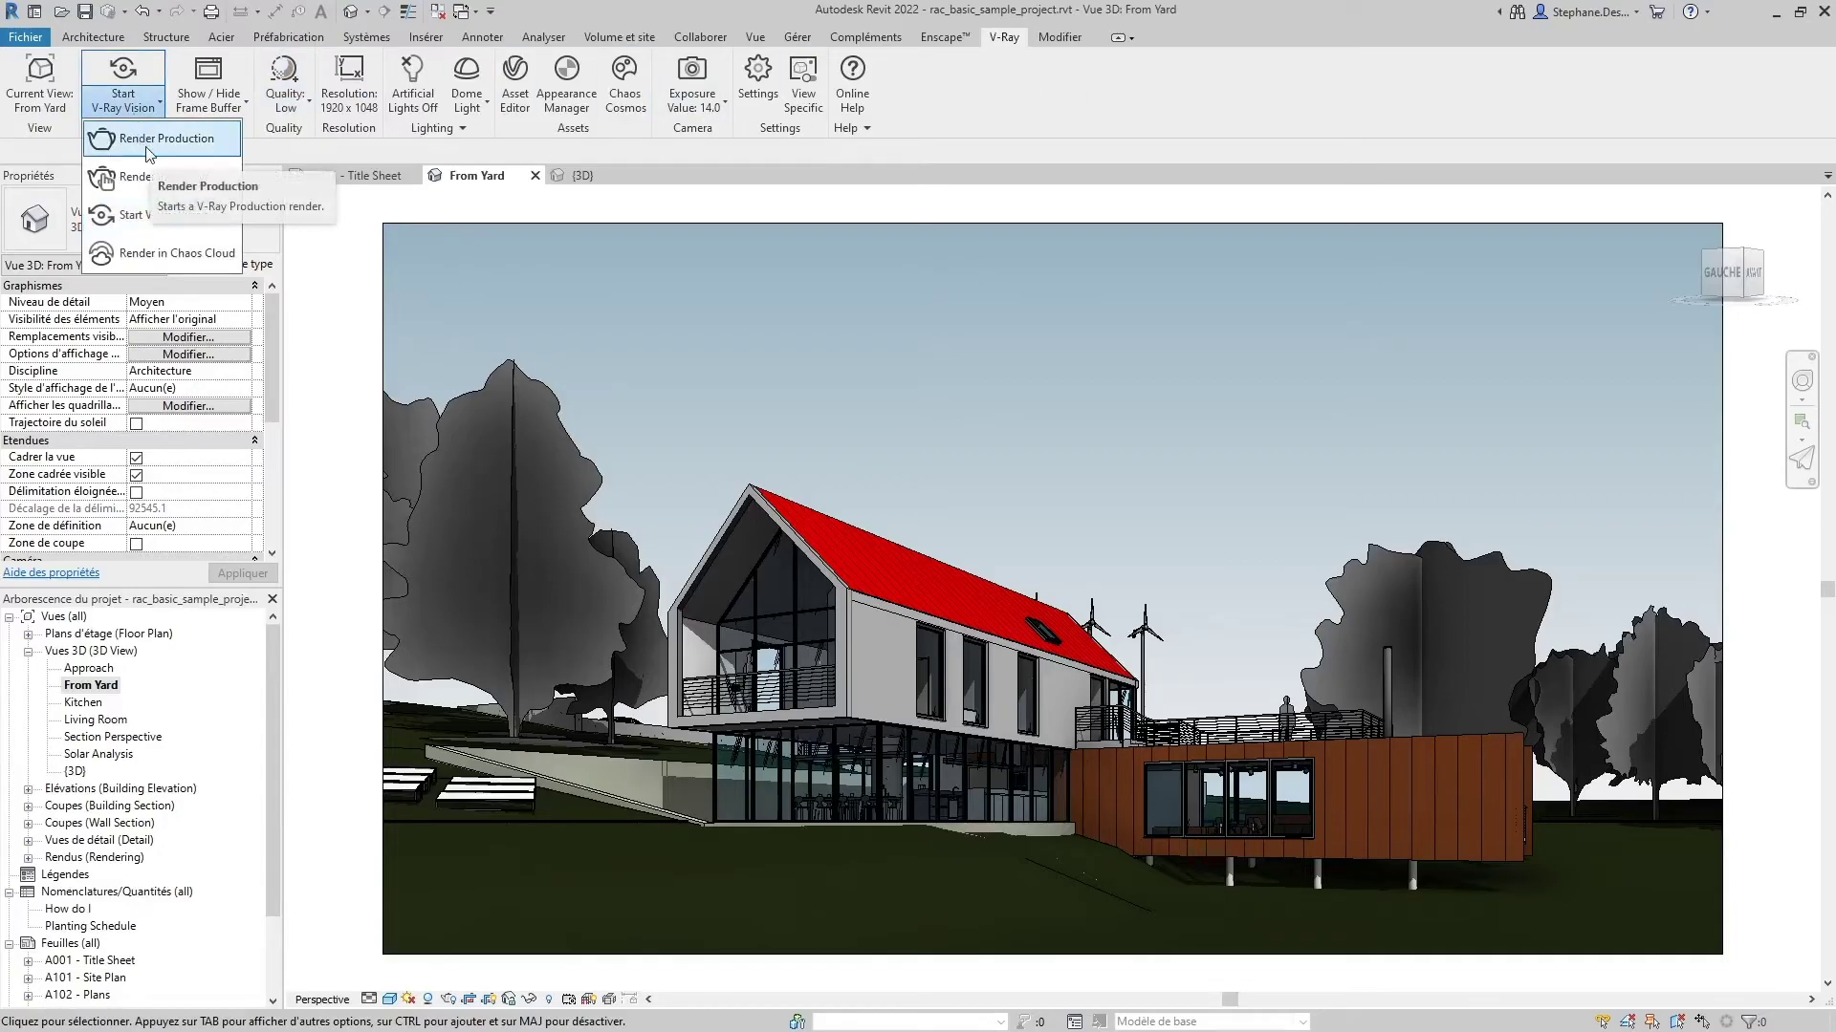
{"action": "left_click", "coordinate": [148, 144]}
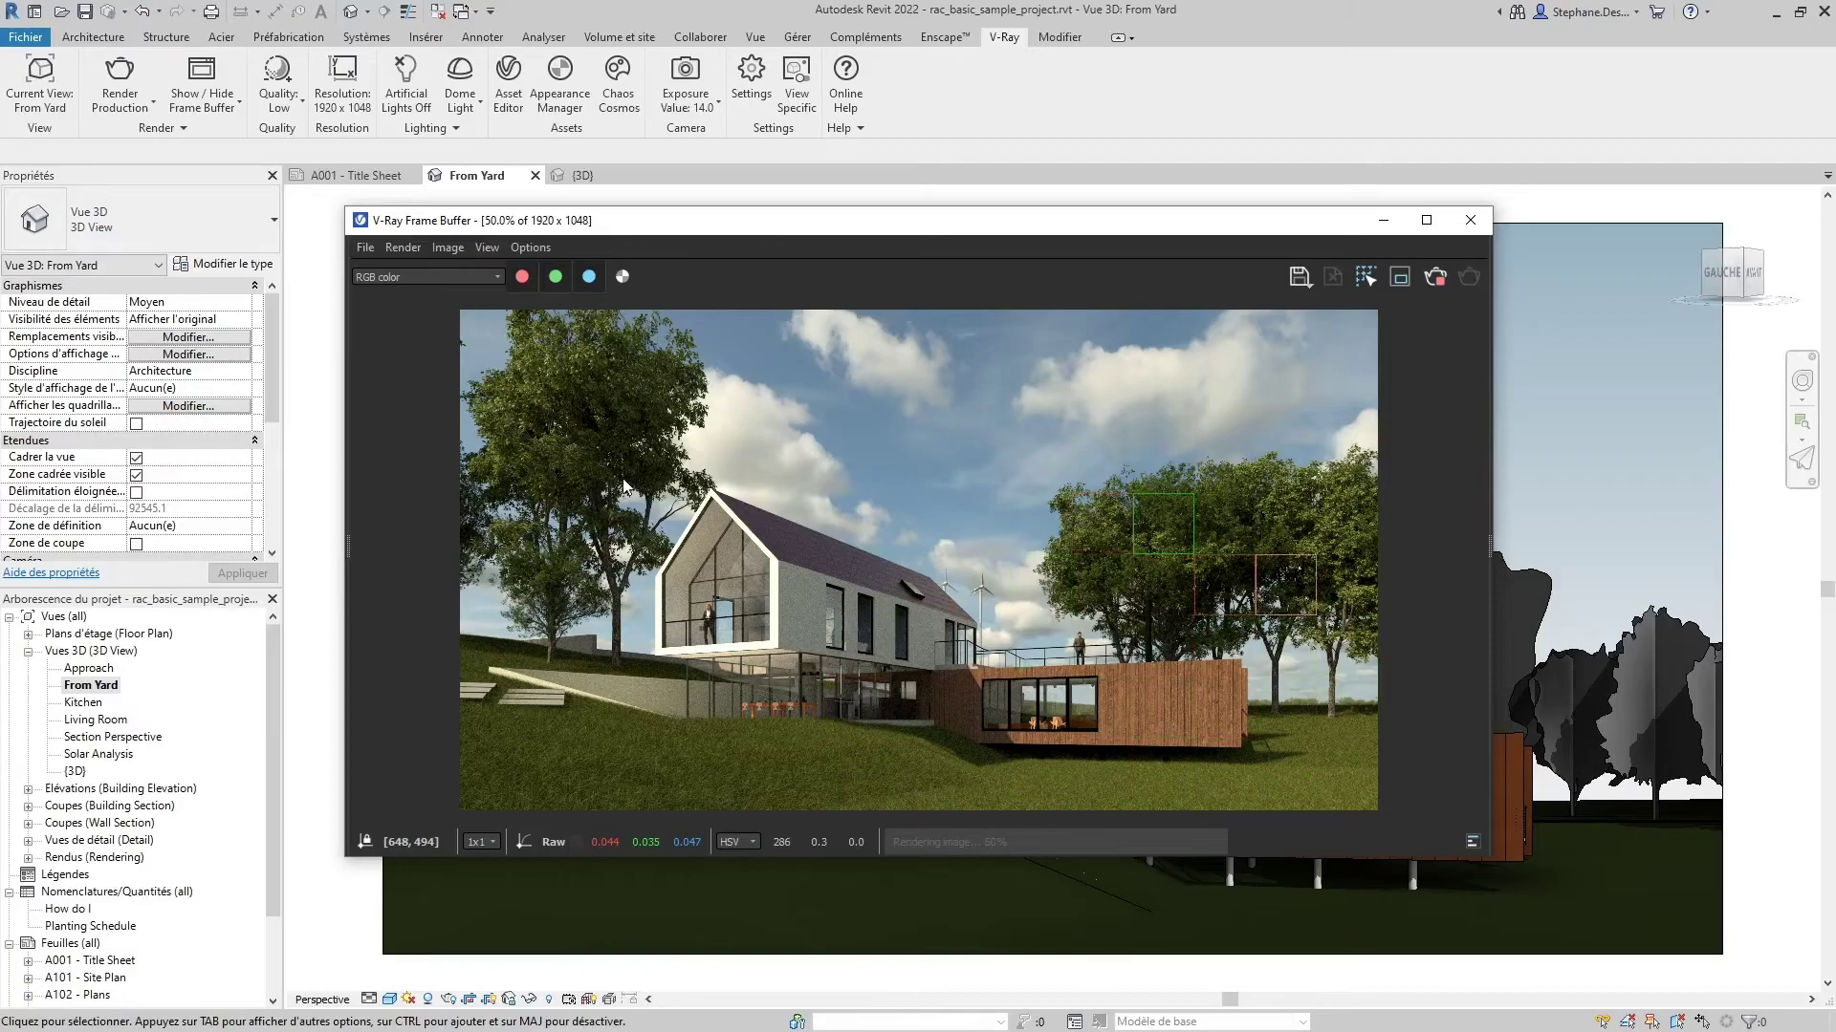
Step: Maximize the Frame Buffer and pan the finished render at 100% across the house
{"action": "left_click", "coordinate": [1425, 220]}
{"action": "double_click", "coordinate": [943, 616]}
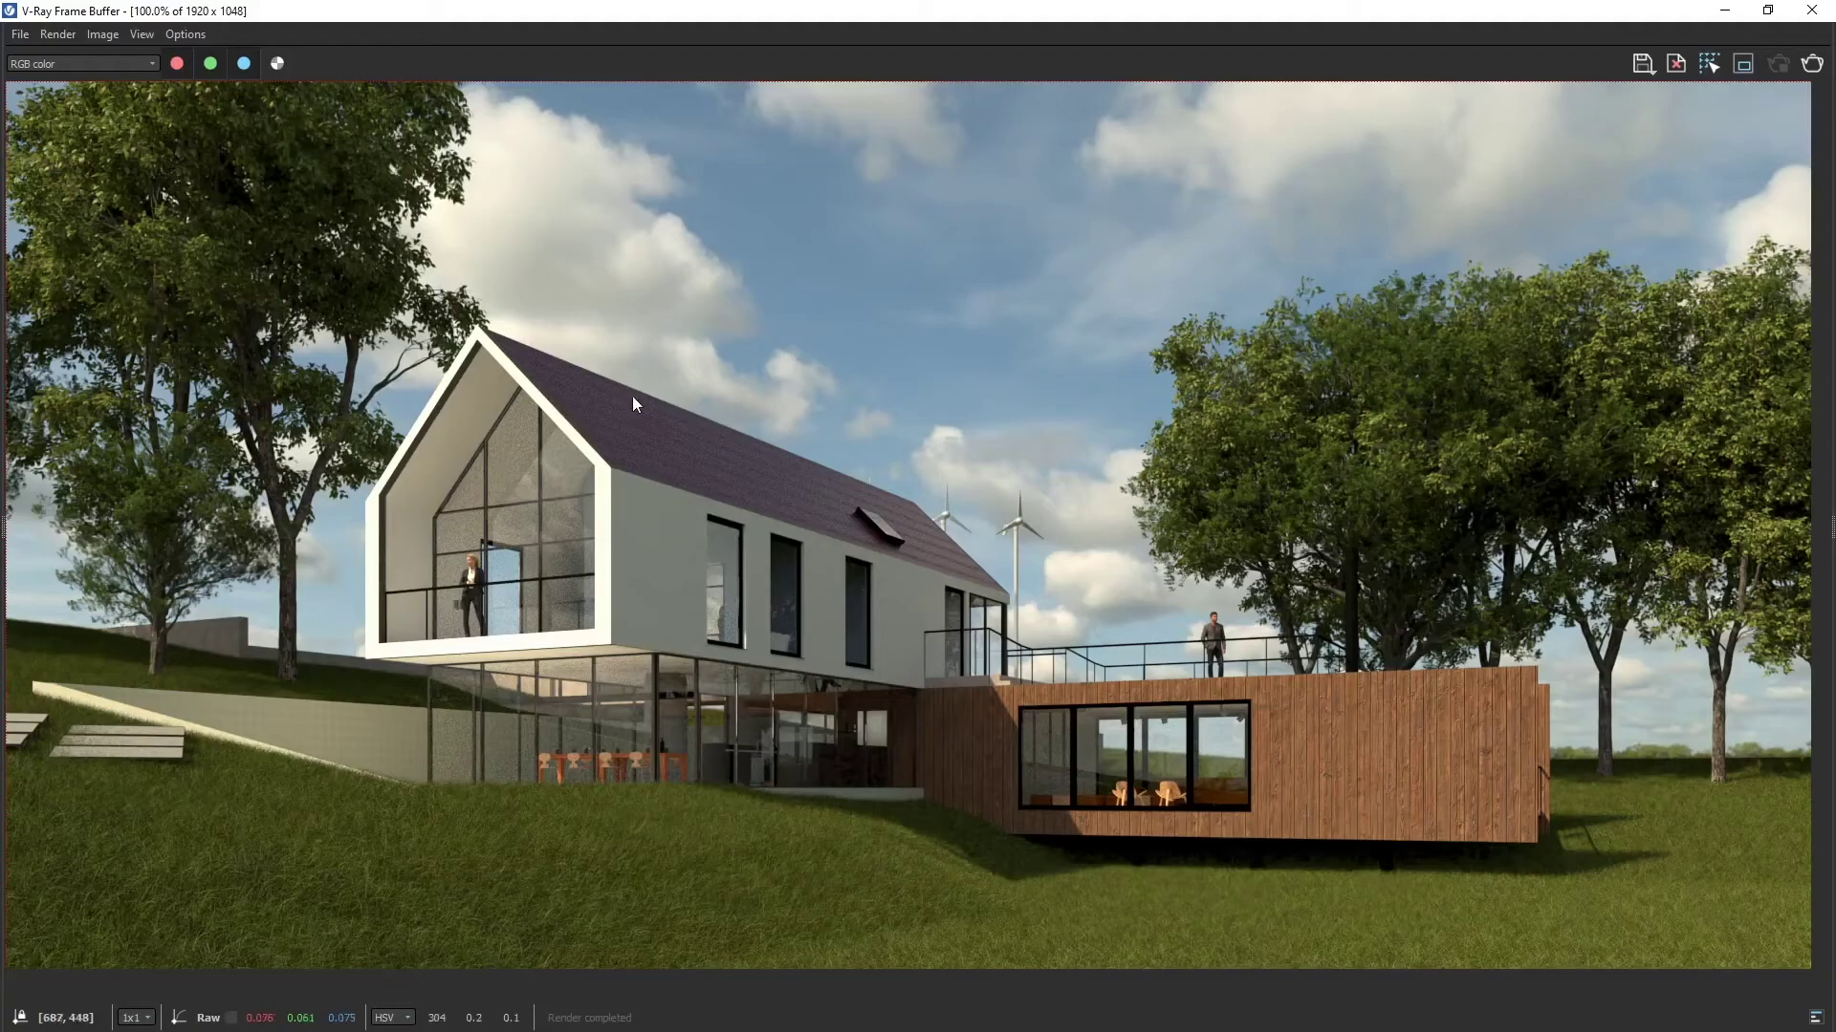
{"action": "middle_click_drag", "start_coordinate": [633, 396], "coordinate": [686, 438]}
{"action": "scroll", "coordinate": [897, 496], "scroll_direction": "down", "scroll_amount": 1}
{"action": "scroll", "coordinate": [968, 587], "scroll_direction": "up", "scroll_amount": 1}
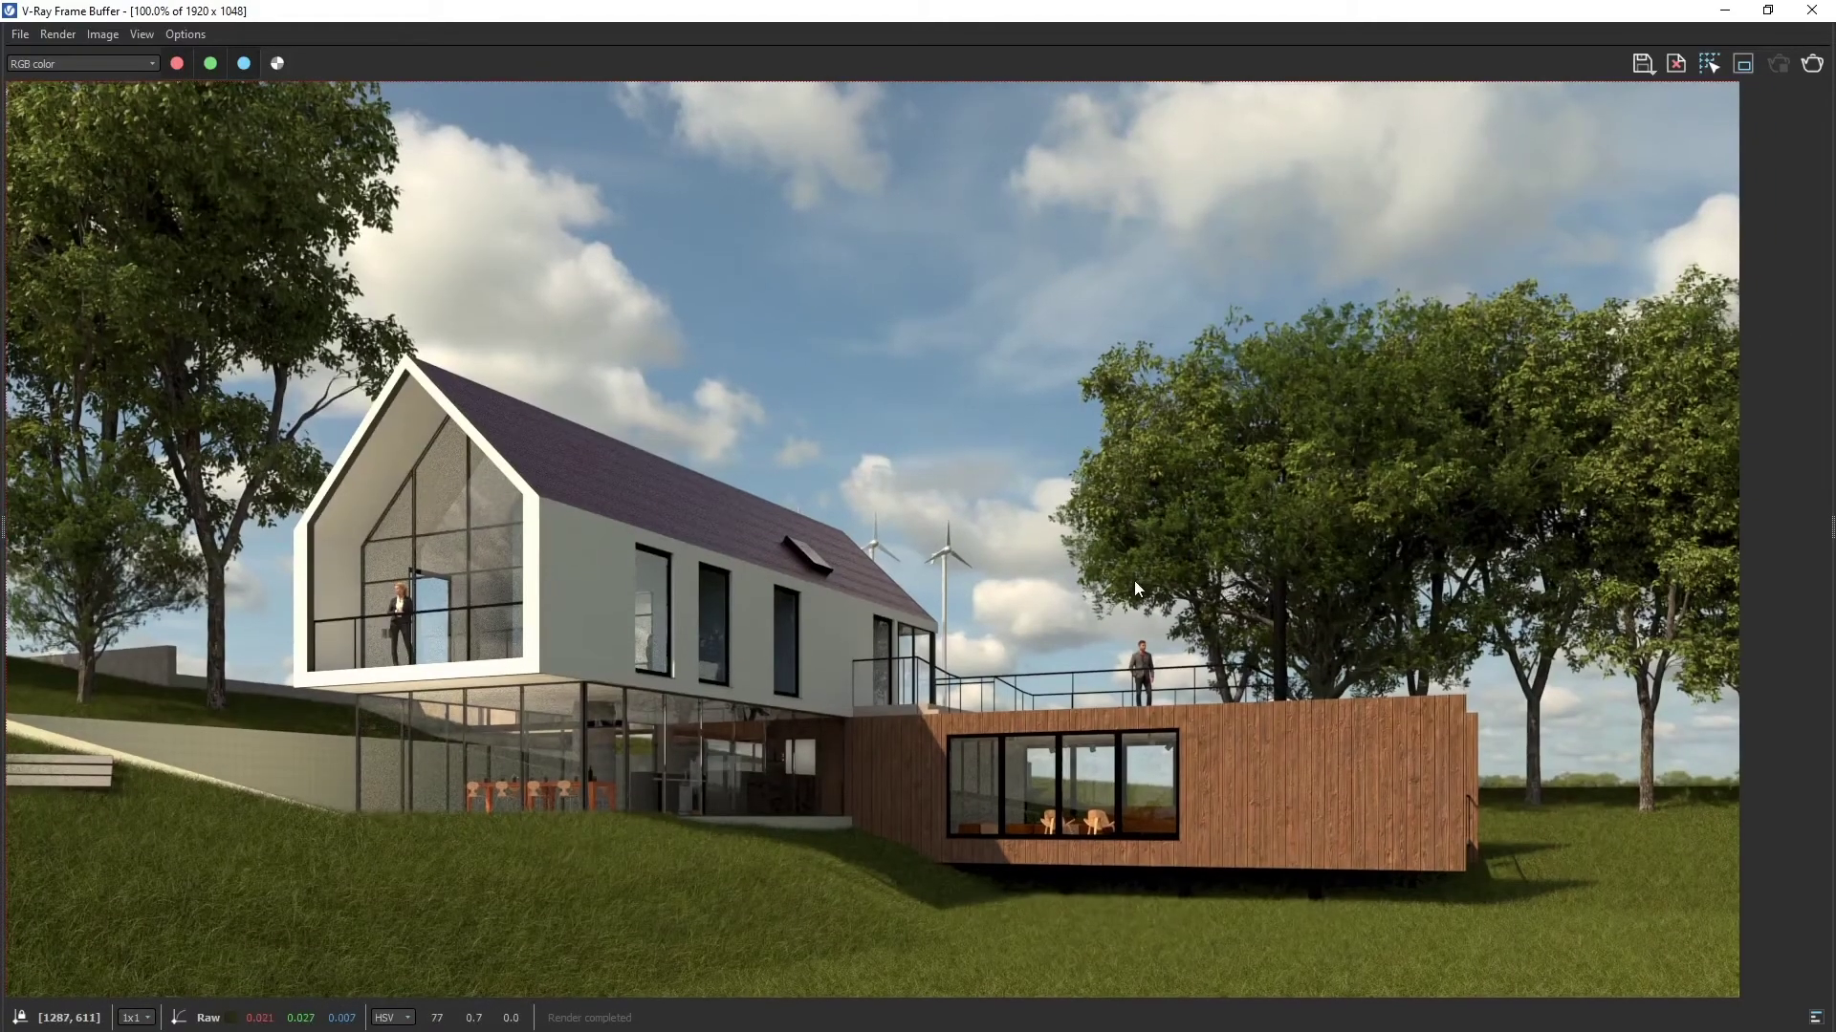
{"action": "middle_click_drag", "start_coordinate": [1135, 582], "coordinate": [1225, 589]}
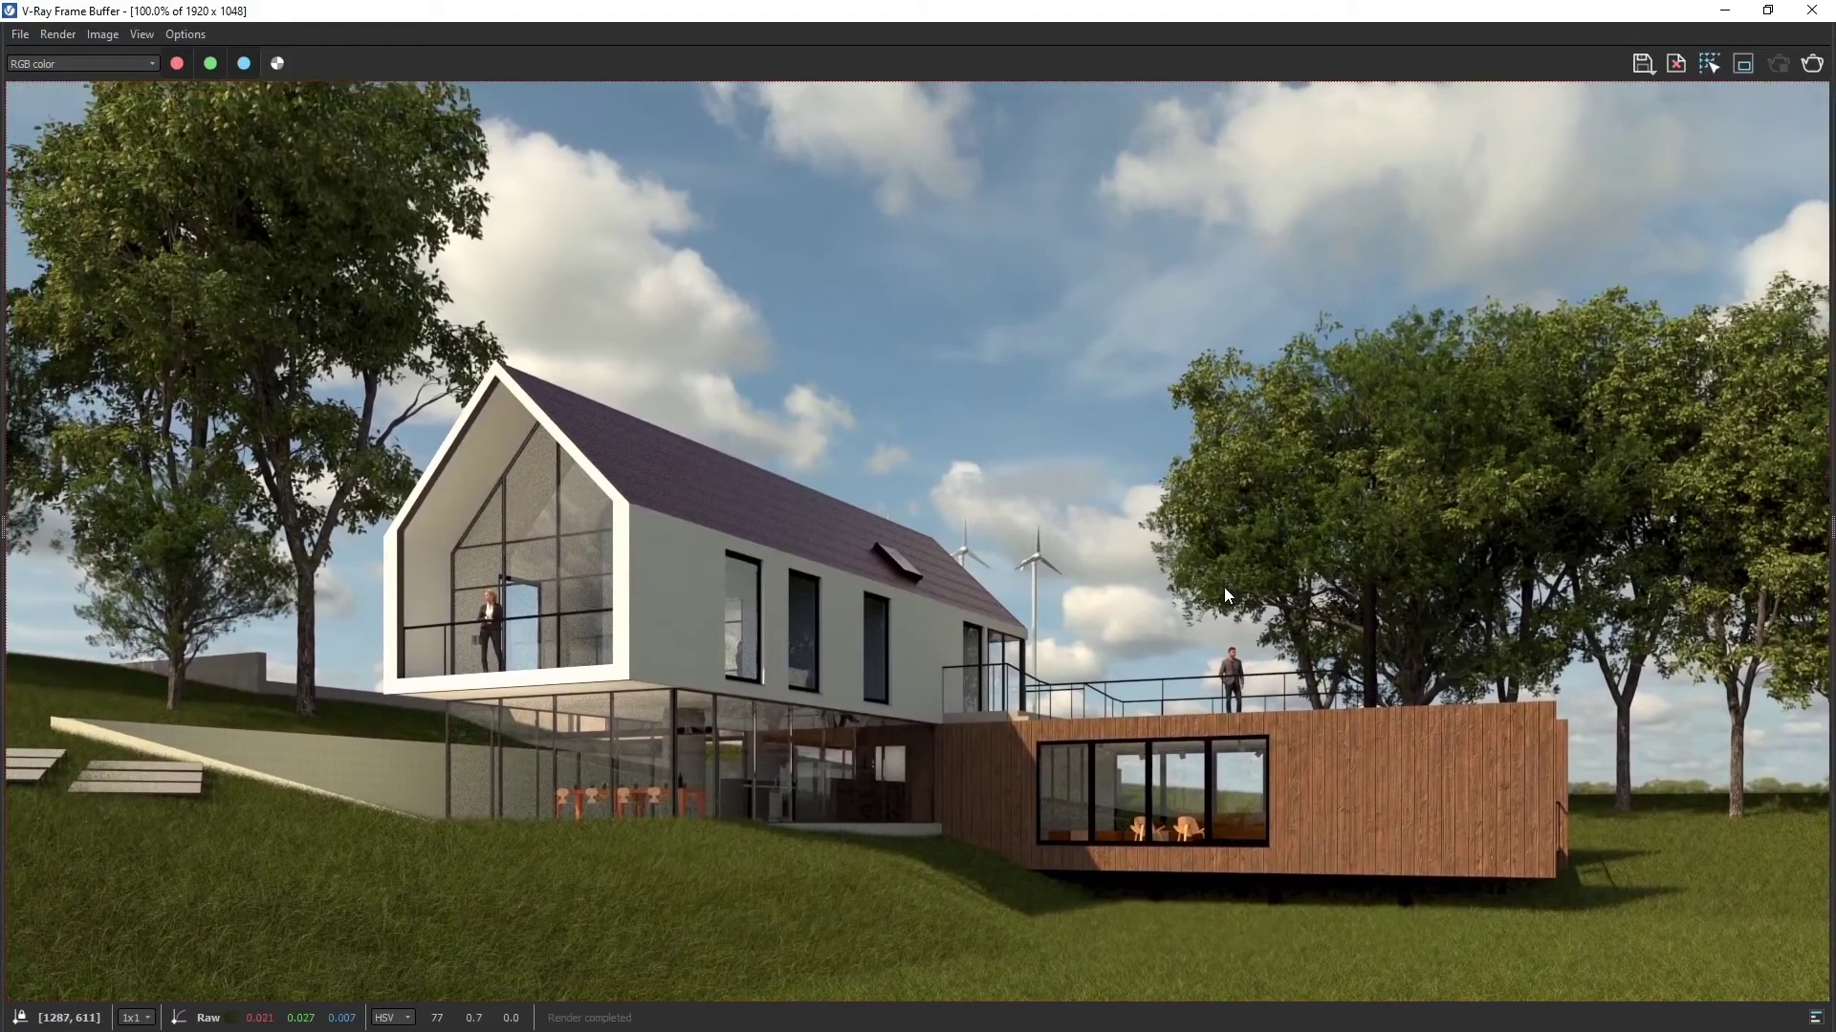